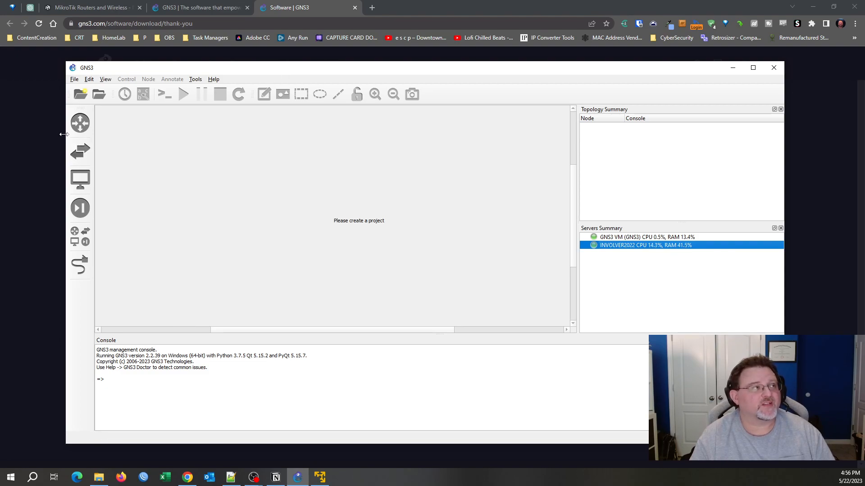
# Widen the window and review the built-in devices: Cloud, Ethernet hub/switch, Frame Relay switch, NAT, VPCS.
pyautogui.moveTo(64, 134); pyautogui.dragTo(56, 134)
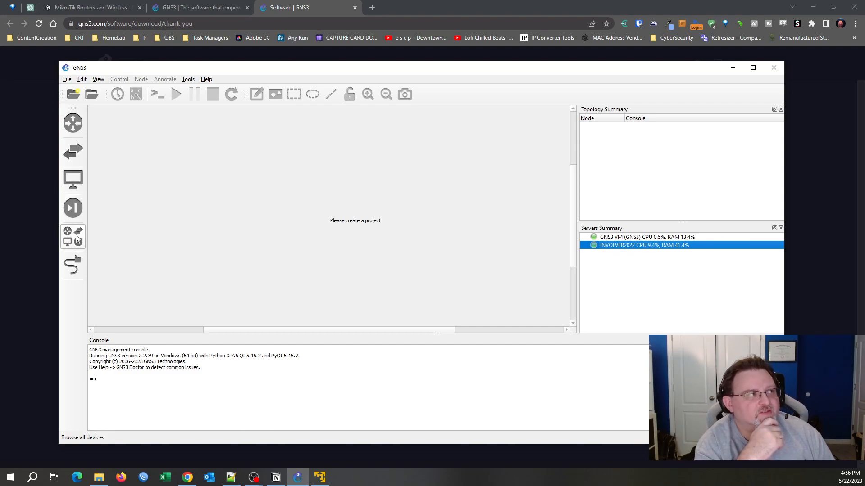
pyautogui.click(77, 239)
pyautogui.click(130, 136)
pyautogui.click(131, 146)
pyautogui.click(136, 161)
pyautogui.click(139, 175)
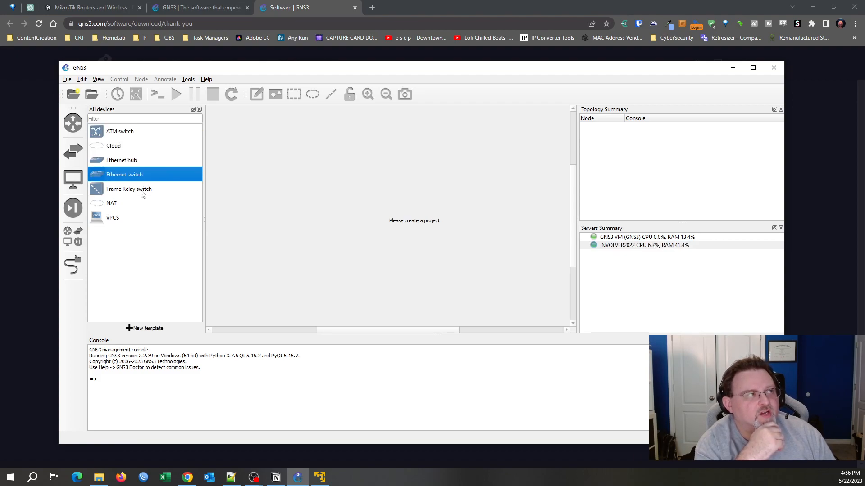
pyautogui.click(141, 192)
pyautogui.click(136, 203)
pyautogui.click(131, 218)
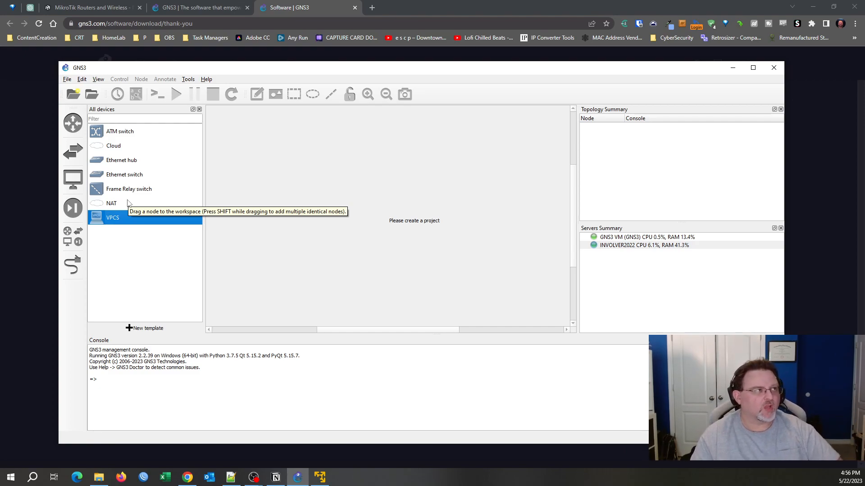
# Try dragging a Cloud node onto the empty workspace.
pyautogui.moveTo(130, 148); pyautogui.dragTo(359, 134)
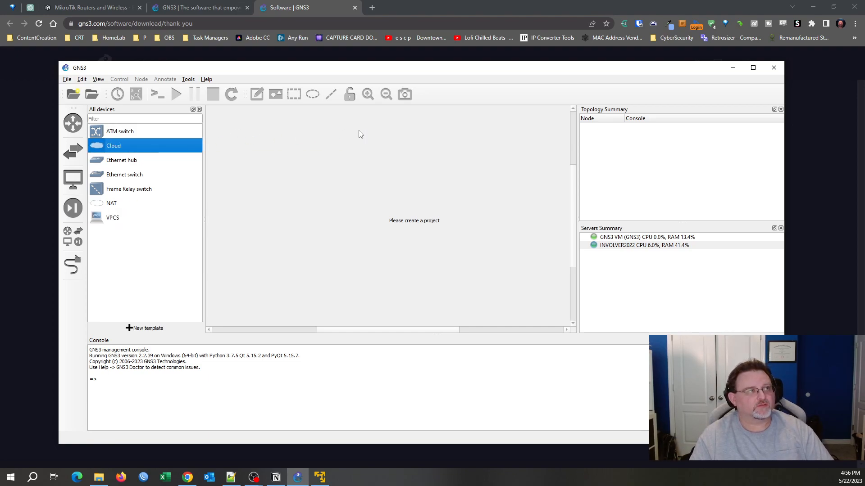
pyautogui.moveTo(121, 150); pyautogui.dragTo(359, 160)
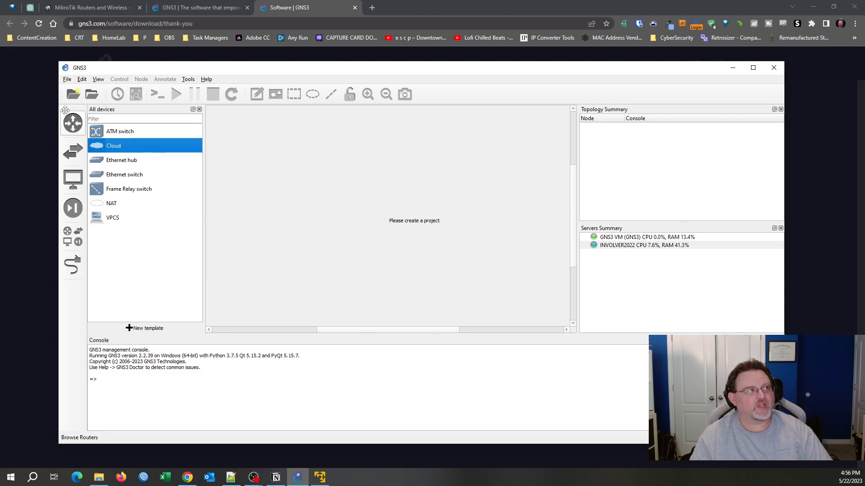
pyautogui.click(67, 80)
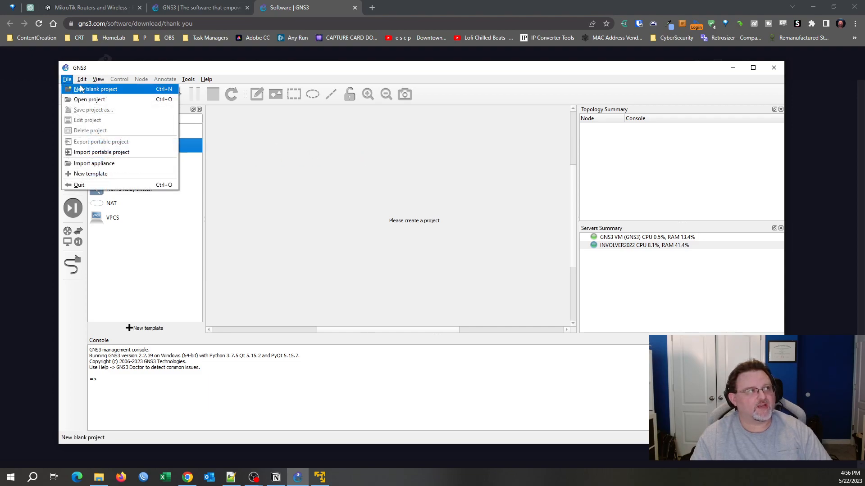
# Create a blank project named GNS3Test and drag a Cloud node into it.
pyautogui.click(82, 89)
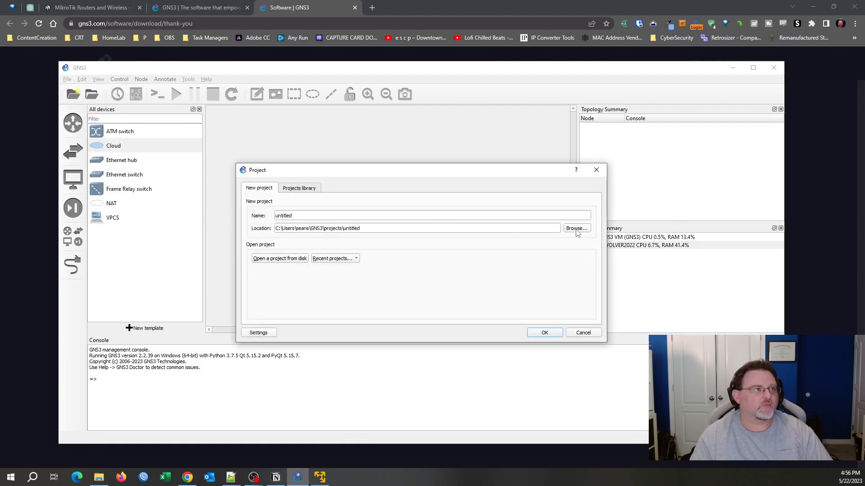
pyautogui.doubleClick(347, 216)
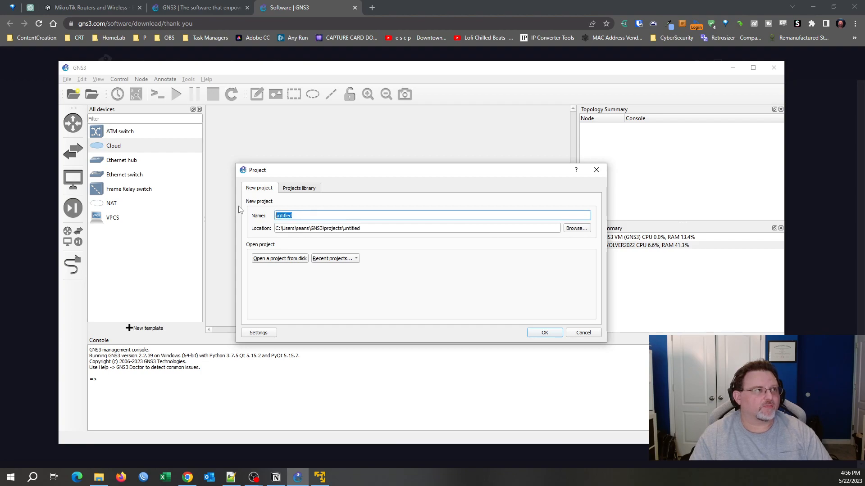
pyautogui.write('GNS3Test')
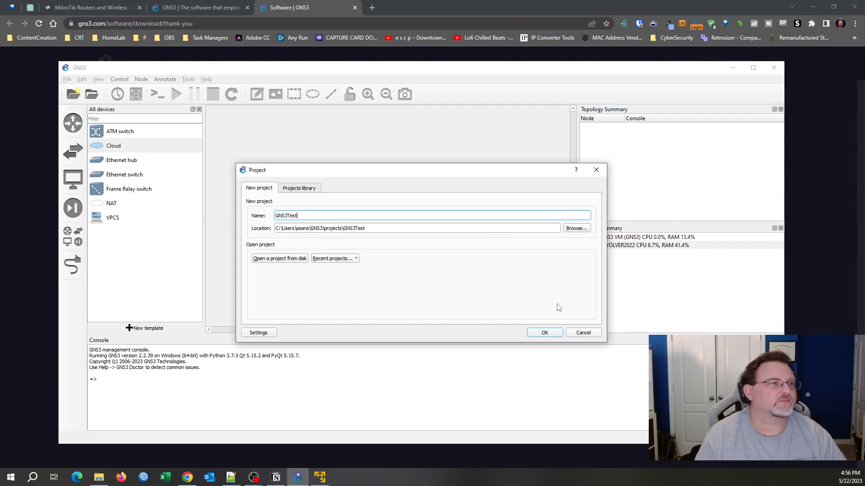
pyautogui.click(545, 332)
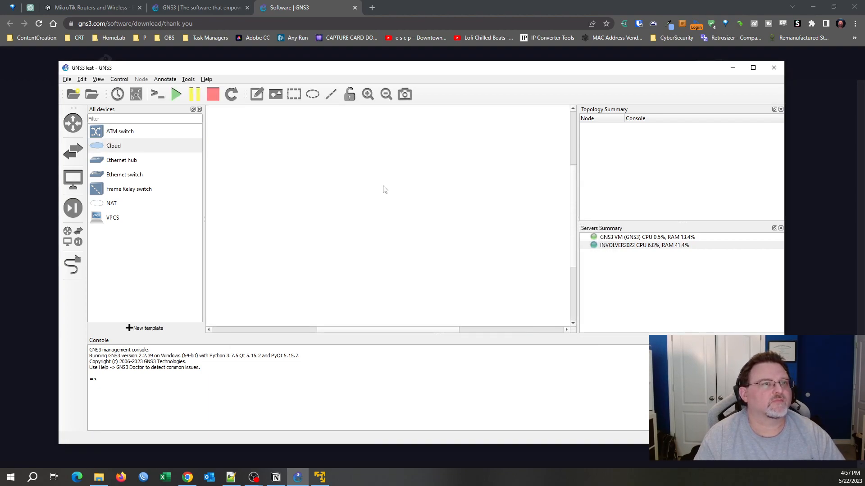
pyautogui.moveTo(121, 148); pyautogui.dragTo(384, 147)
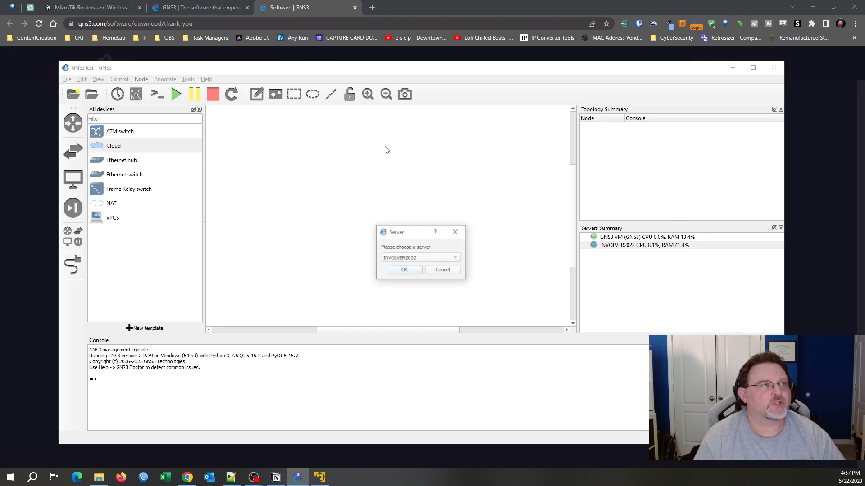
# Create Cloud1 and a VPCS node PC1, both running on the GNS3 VM.
pyautogui.click(454, 264)
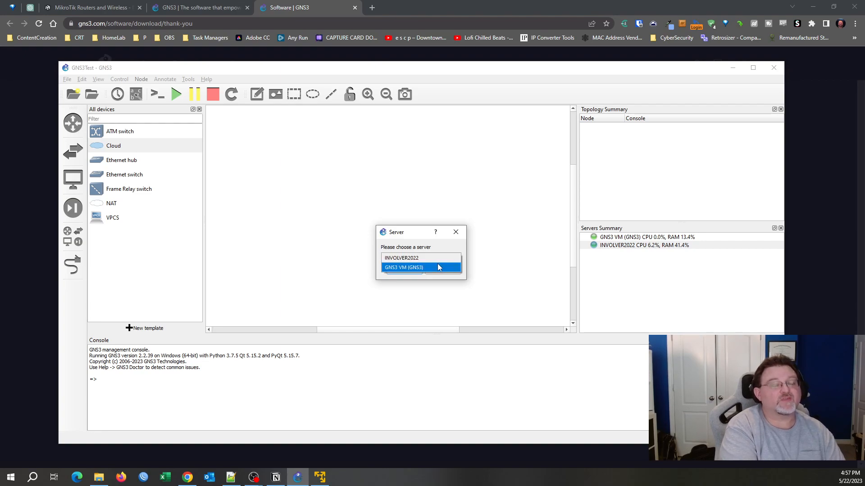
pyautogui.click(426, 267)
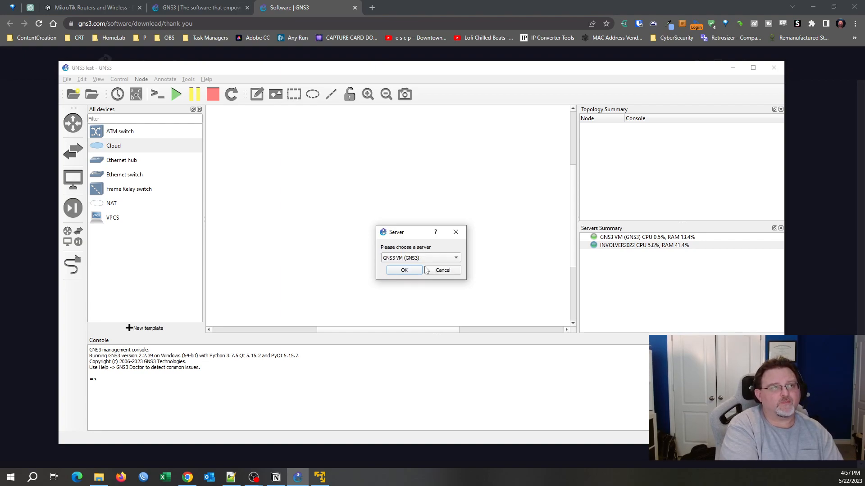
pyautogui.click(409, 273)
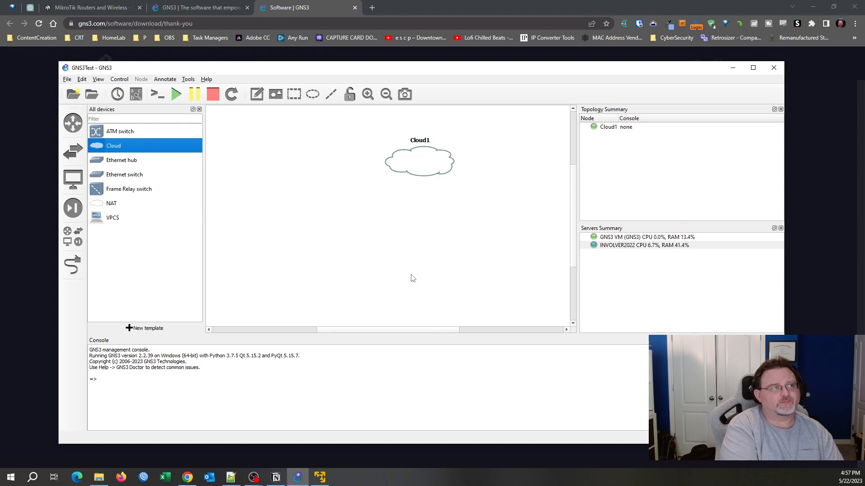
pyautogui.click(112, 221)
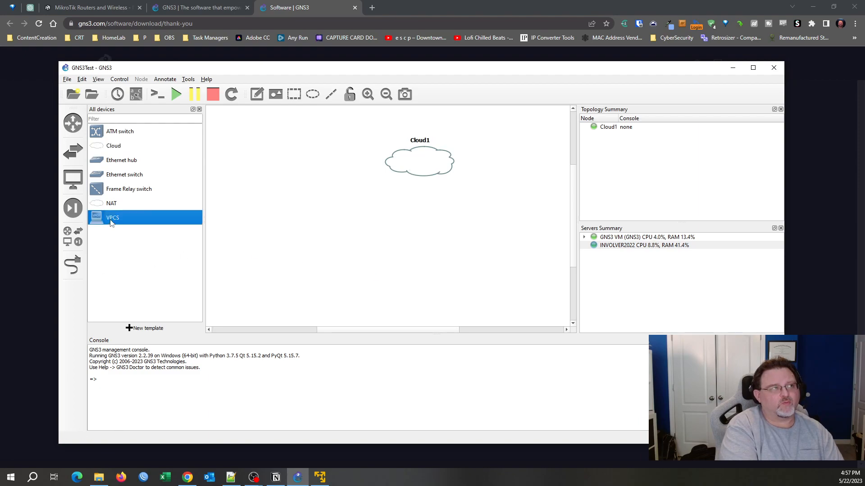
pyautogui.moveTo(102, 220); pyautogui.dragTo(292, 260)
pyautogui.click(424, 261)
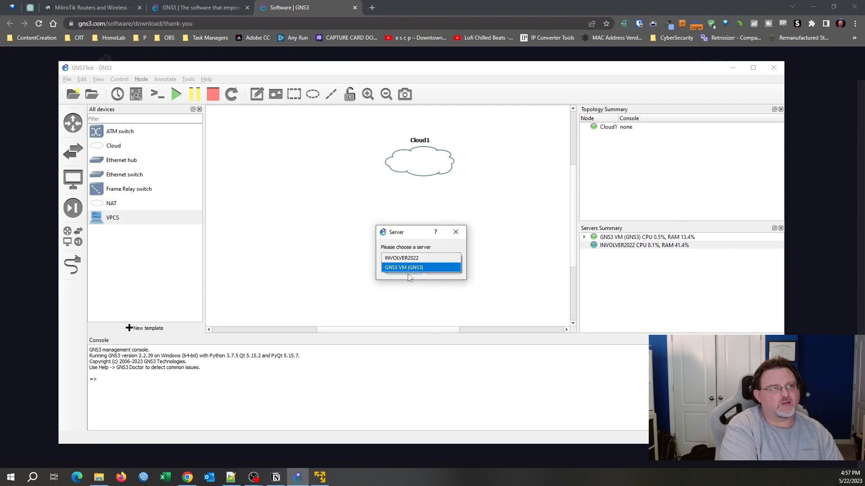
pyautogui.click(406, 270)
pyautogui.click(404, 270)
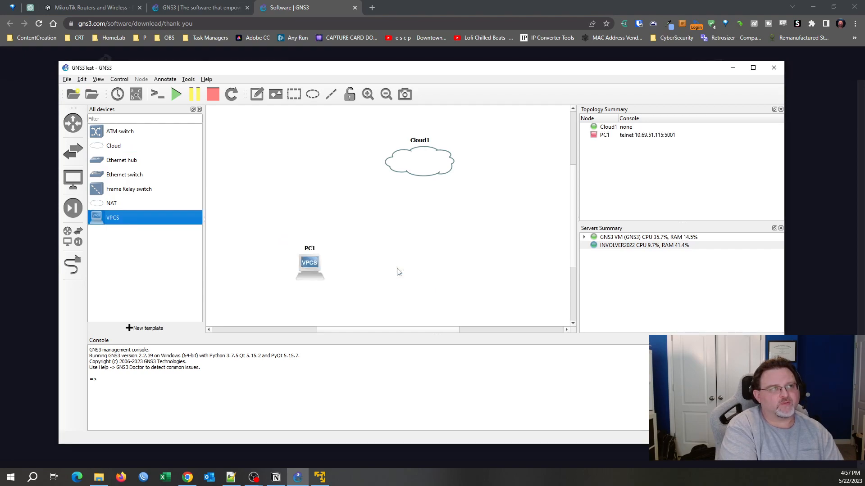
# Duplicate PC1 into PC2 and PC3 and line the three PCs up in a row.
pyautogui.rightClick(310, 266)
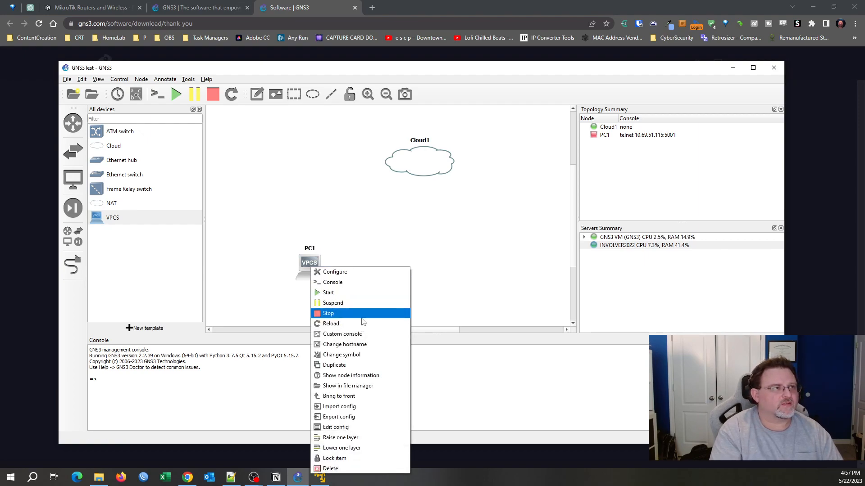
pyautogui.click(356, 365)
pyautogui.rightClick(331, 278)
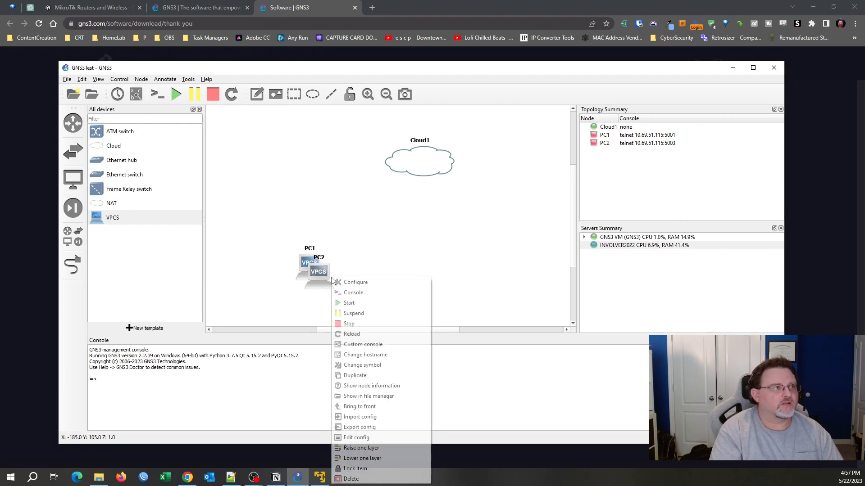
pyautogui.click(356, 376)
pyautogui.moveTo(329, 282); pyautogui.dragTo(424, 274)
pyautogui.moveTo(309, 262); pyautogui.dragTo(301, 276)
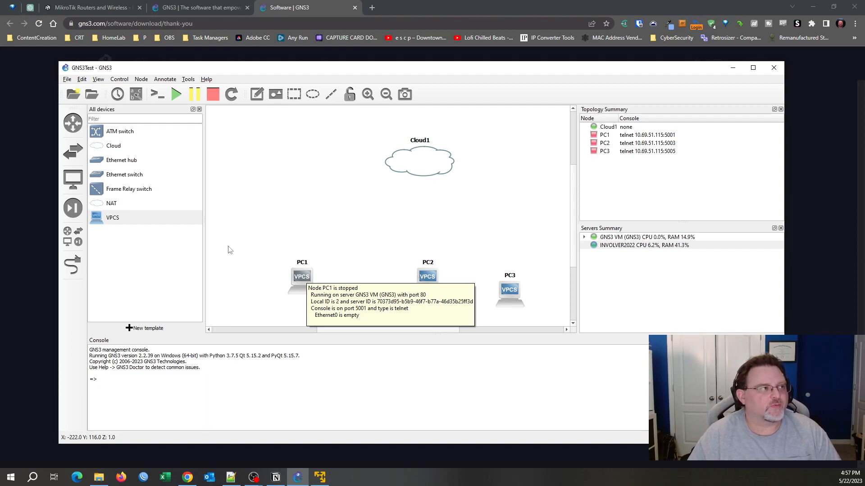
pyautogui.click(153, 329)
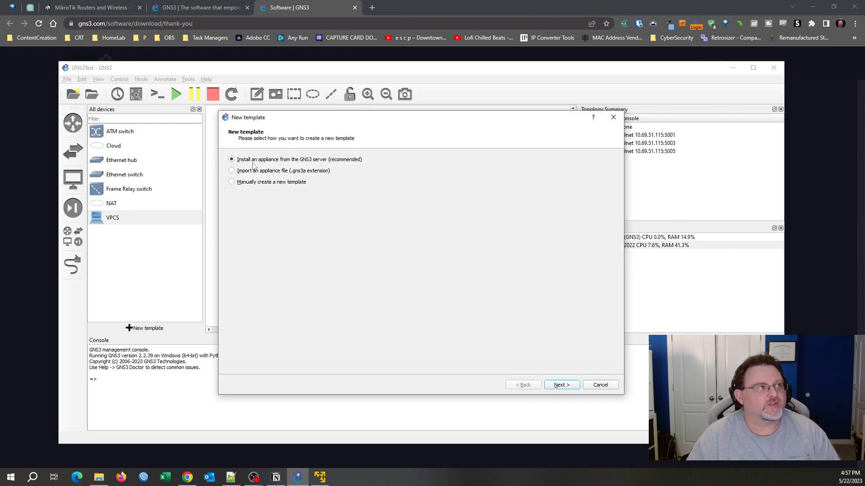
# Browse the server appliance categories, sorting them in reverse and alphabetical order.
pyautogui.click(558, 385)
pyautogui.click(235, 188)
pyautogui.click(234, 174)
pyautogui.click(232, 181)
pyautogui.click(232, 202)
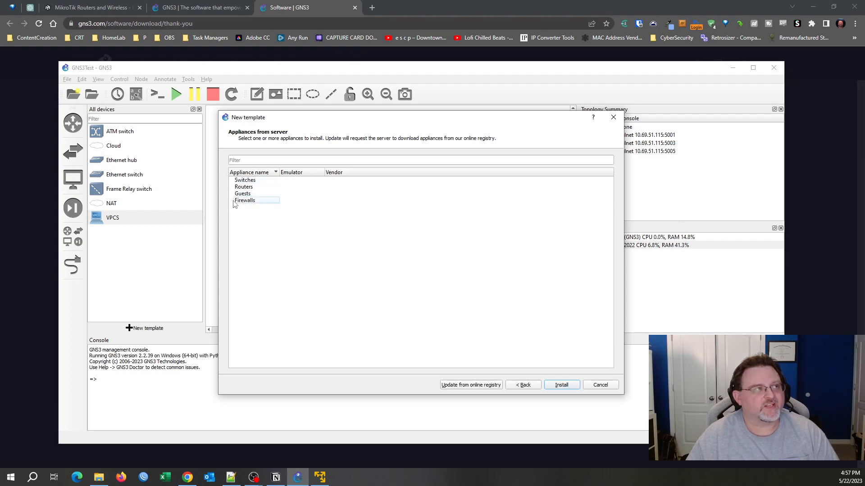
pyautogui.click(244, 175)
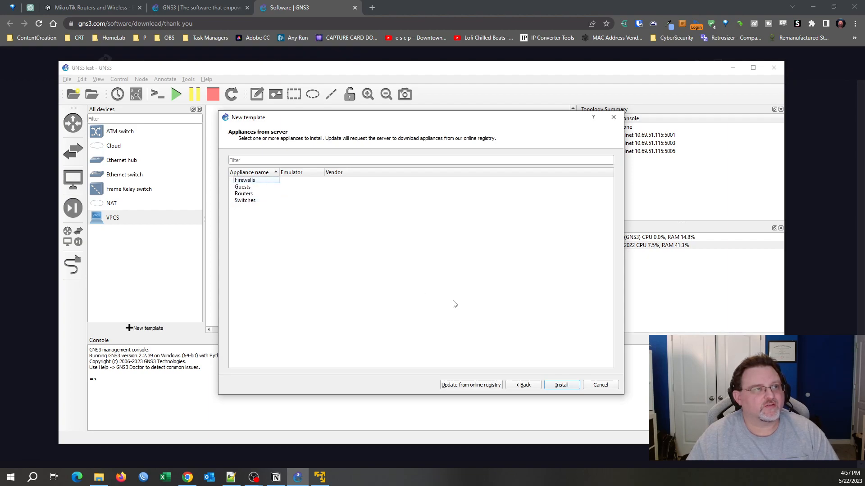
# Update appliances from the online registry and review the Firewalls, Guests, Routers and Switches categories.
pyautogui.click(469, 387)
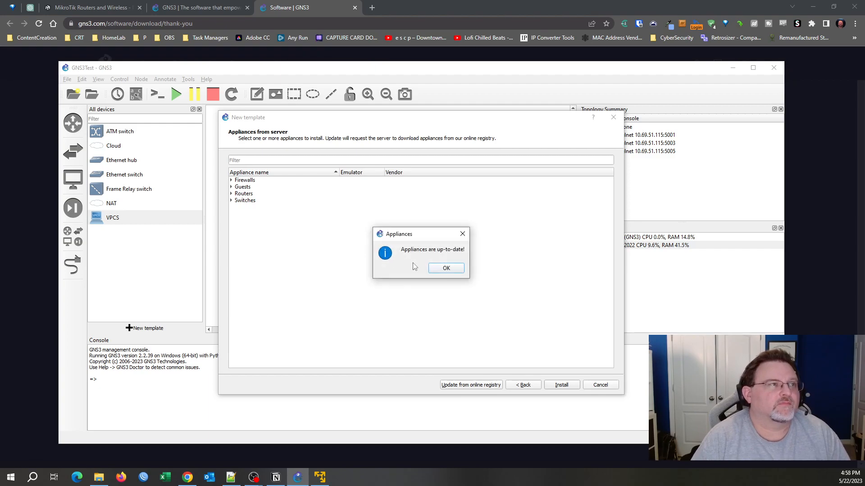
pyautogui.click(447, 270)
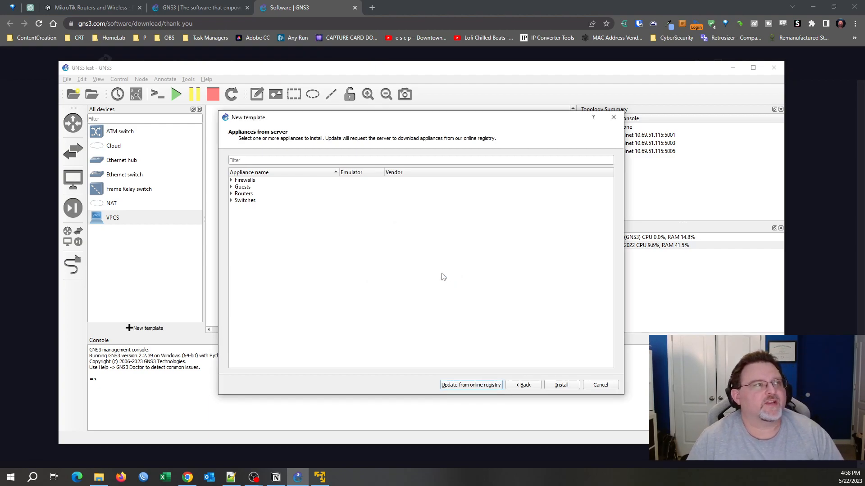
pyautogui.click(231, 180)
pyautogui.click(231, 181)
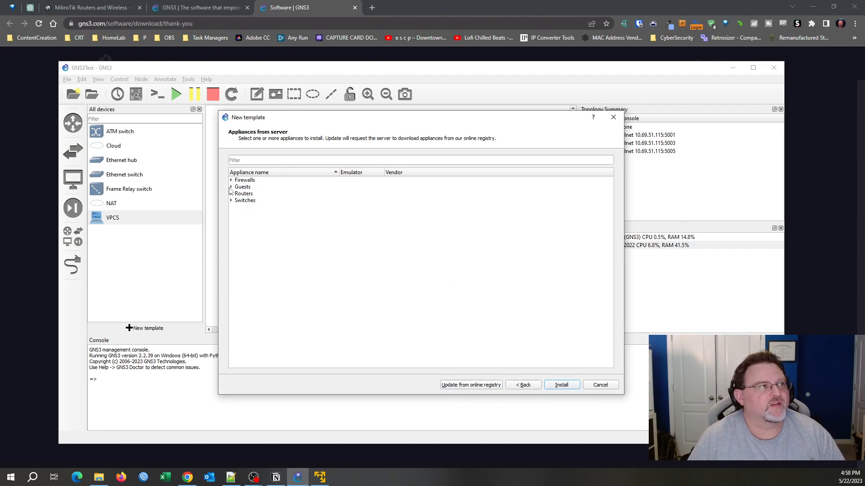
pyautogui.click(231, 187)
pyautogui.click(231, 187)
pyautogui.click(231, 194)
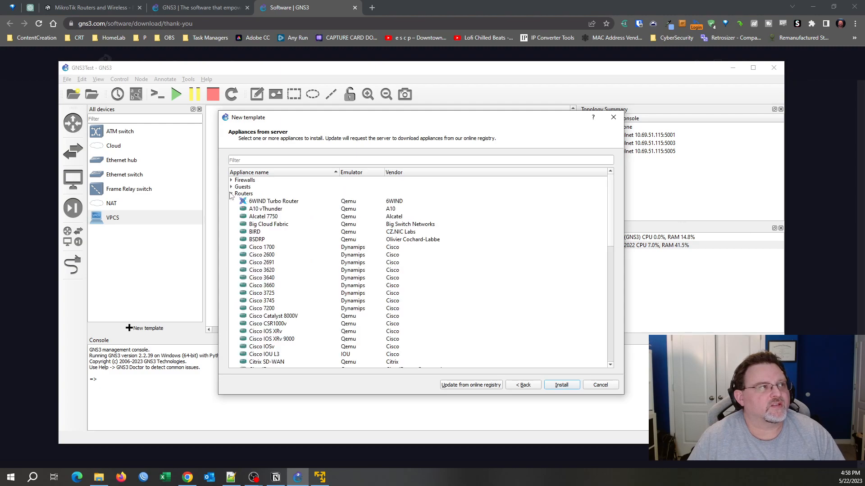
pyautogui.click(231, 193)
pyautogui.click(231, 200)
pyautogui.click(231, 200)
# Filter appliances by 'Mikr', select MikroTik CHR and install it.
pyautogui.click(286, 162)
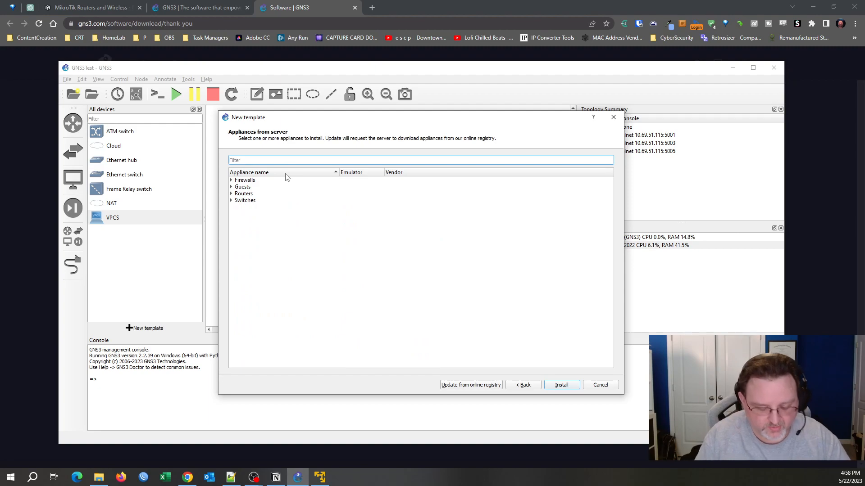
pyautogui.write('Mikrotik')
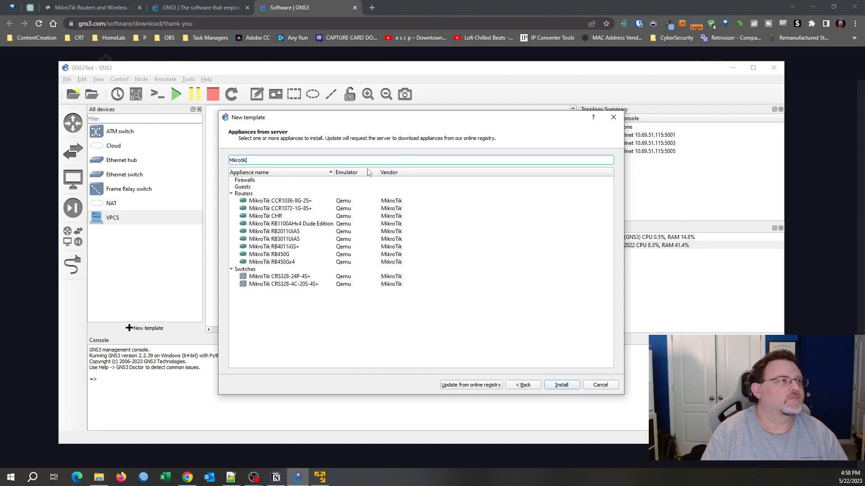
pyautogui.click(278, 217)
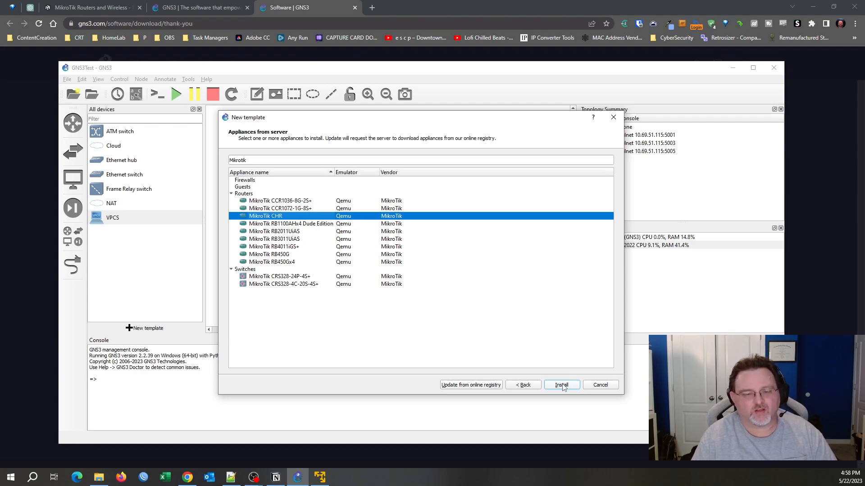
pyautogui.click(276, 222)
pyautogui.click(275, 216)
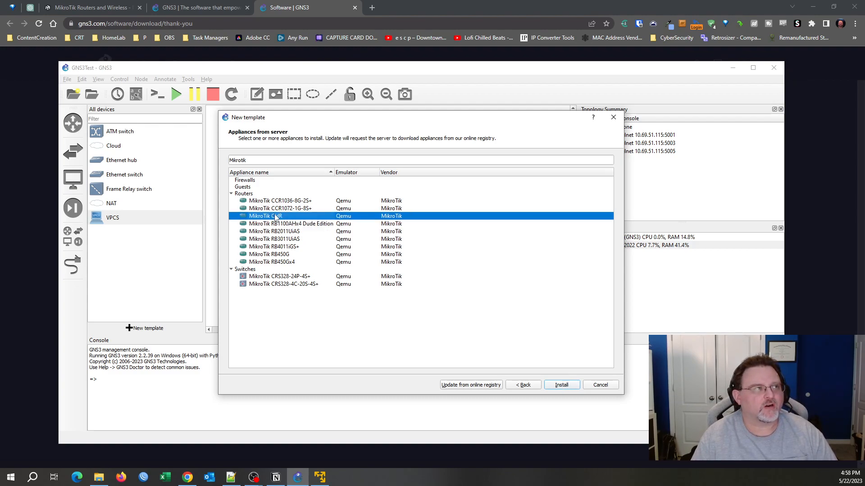
pyautogui.click(565, 386)
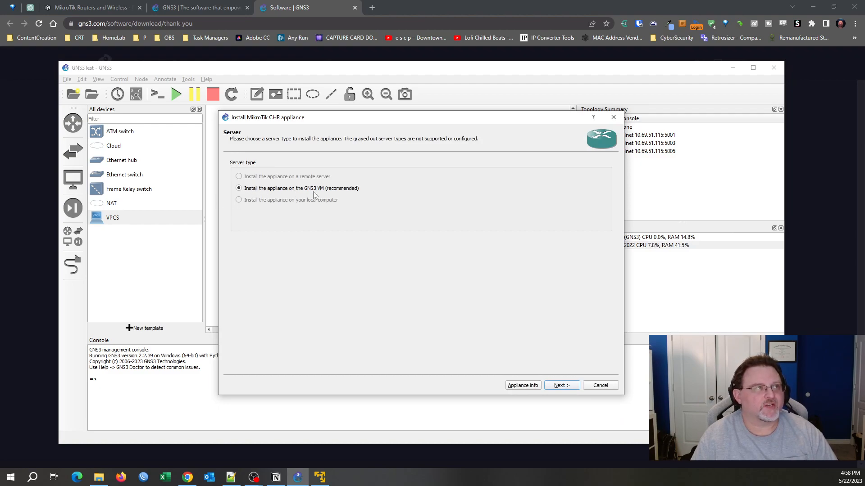
# Keep the GNS3 VM server and default Qemu binary, then download the missing chr-7.7.img for version 7.7.
pyautogui.click(567, 388)
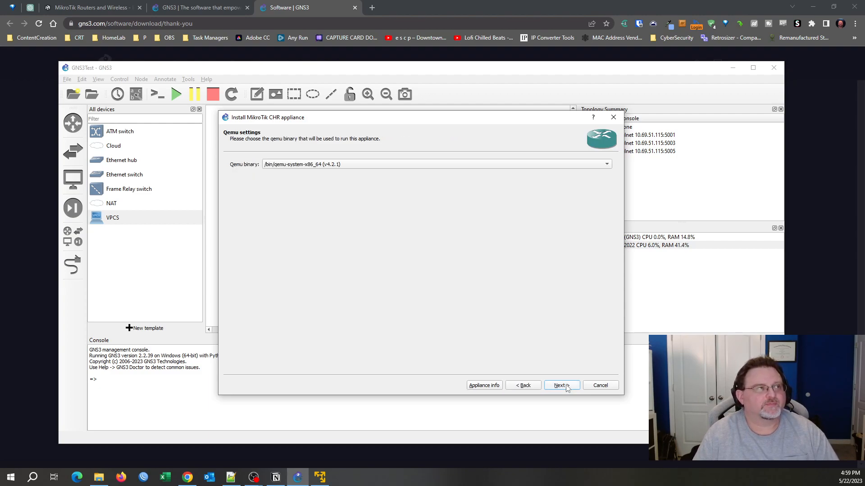
pyautogui.click(567, 388)
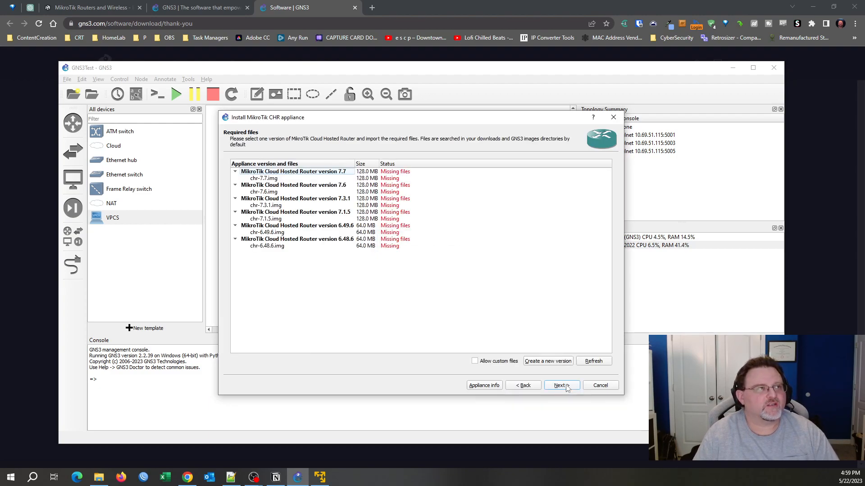
pyautogui.click(274, 179)
pyautogui.click(274, 172)
pyautogui.click(273, 184)
pyautogui.click(267, 226)
pyautogui.click(264, 246)
pyautogui.click(267, 232)
pyautogui.click(268, 219)
pyautogui.click(272, 200)
pyautogui.click(276, 191)
pyautogui.click(273, 179)
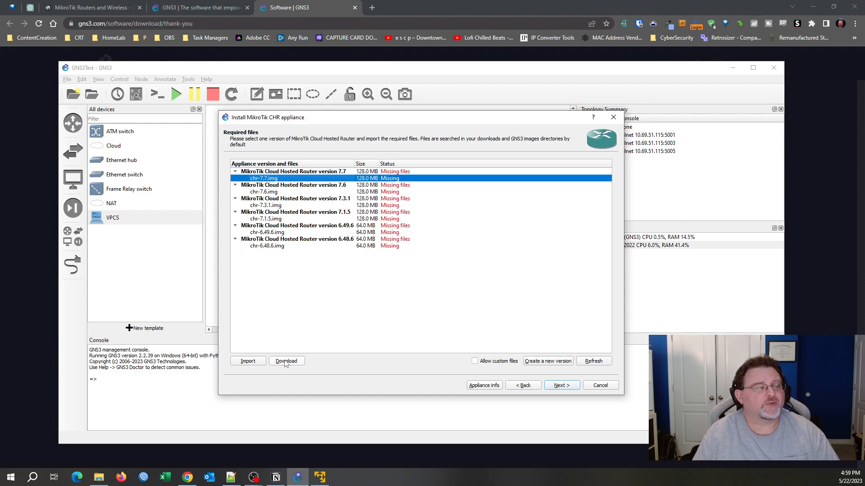
pyautogui.click(285, 362)
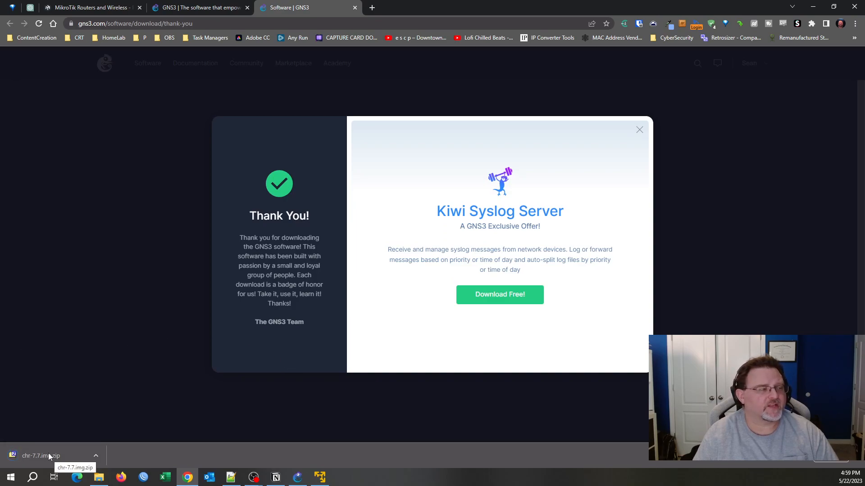
# Open chr-7.7.img.zip in 7-Zip, inspect chr-7.7.img, cancel extraction and close the archive.
pyautogui.click(49, 455)
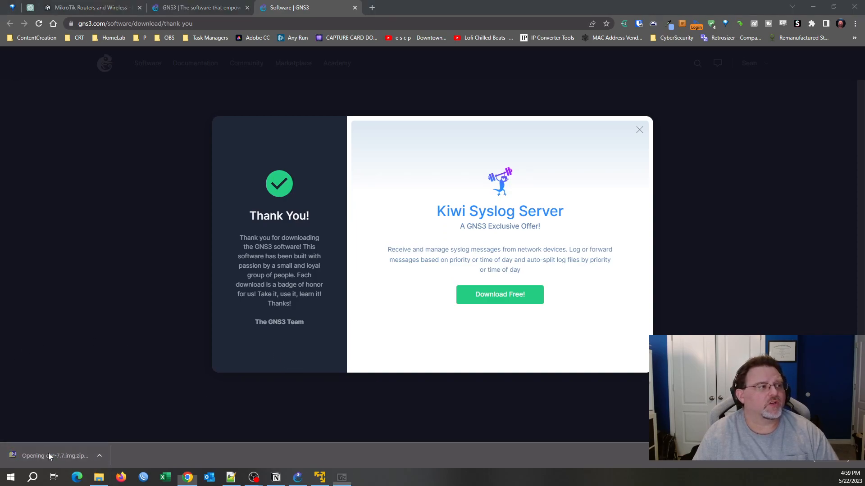
pyautogui.click(230, 155)
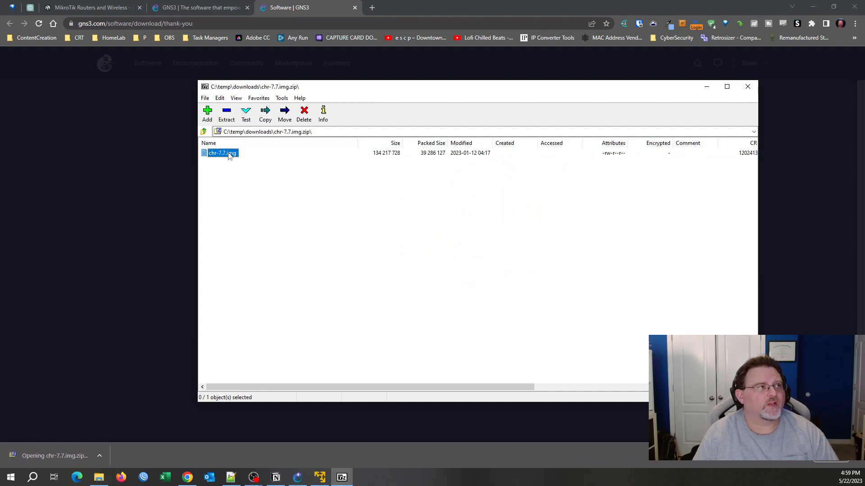
pyautogui.click(227, 118)
pyautogui.click(524, 288)
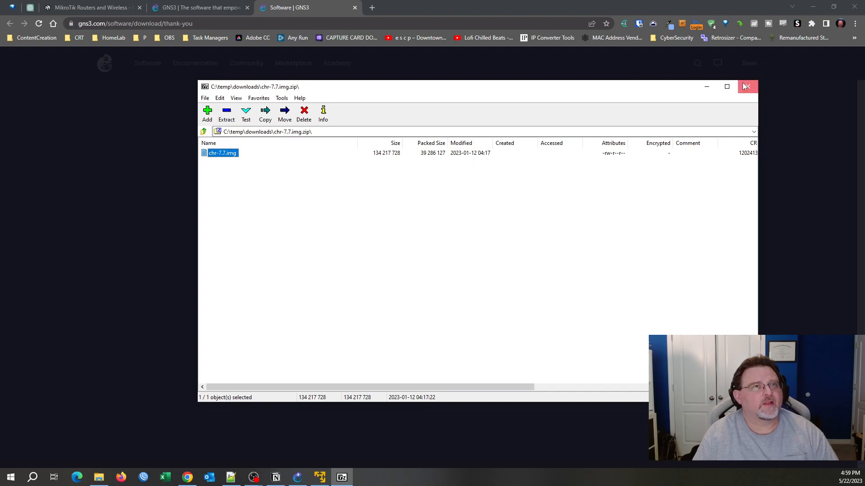
pyautogui.click(747, 87)
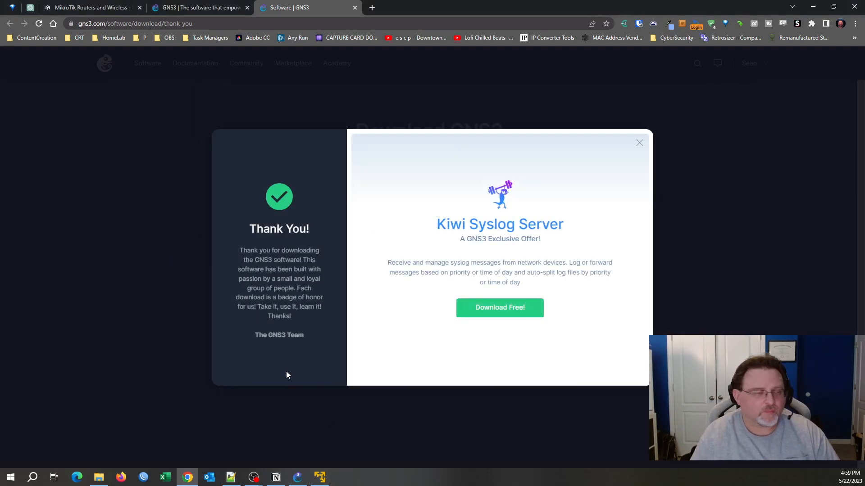
# Import the image file D:\VMs\Mikrotik CHR\chr-7.7.img into the install wizard.
pyautogui.click(296, 476)
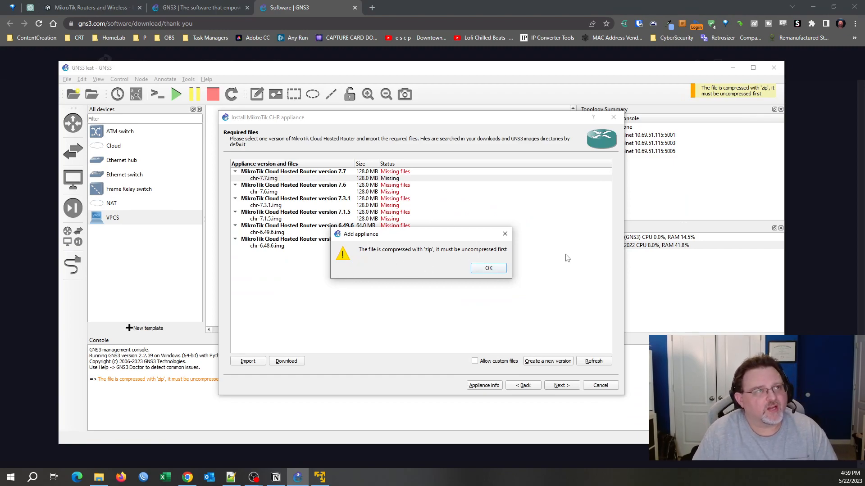
pyautogui.click(487, 269)
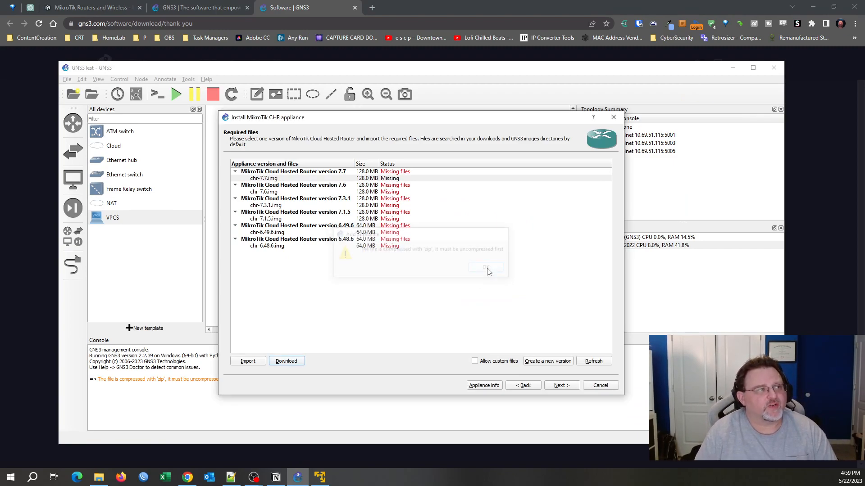
pyautogui.click(246, 361)
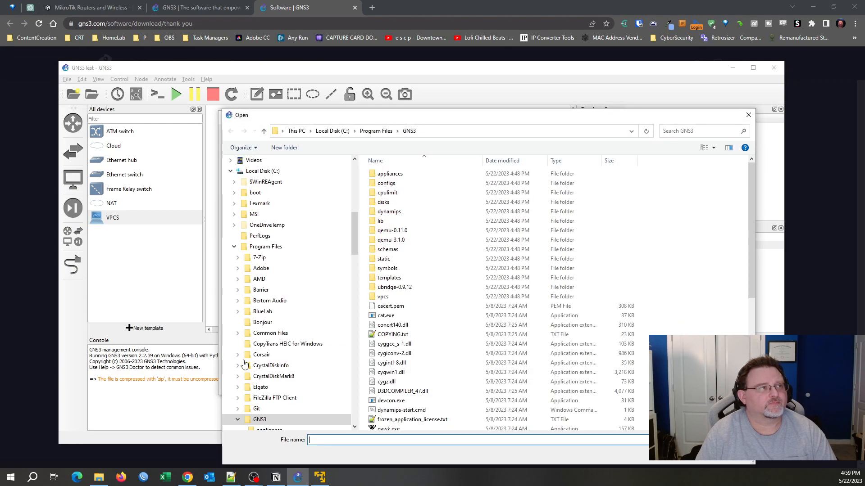
pyautogui.moveTo(353, 220); pyautogui.dragTo(371, 406)
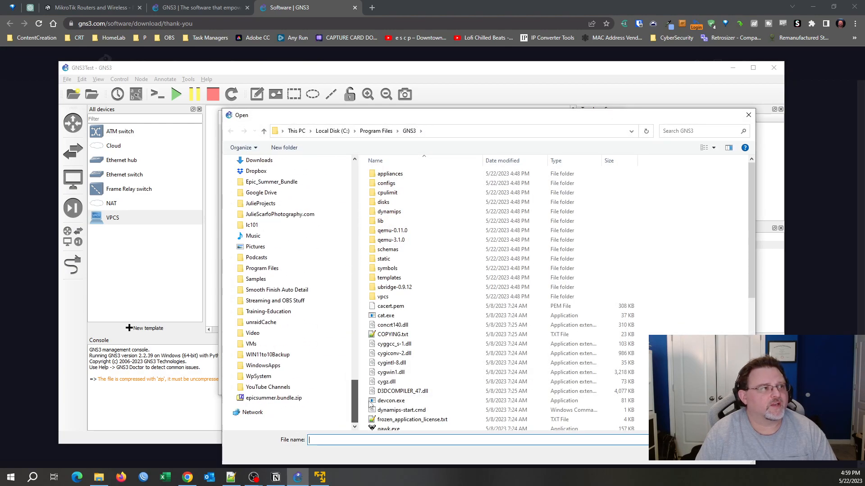
pyautogui.click(251, 344)
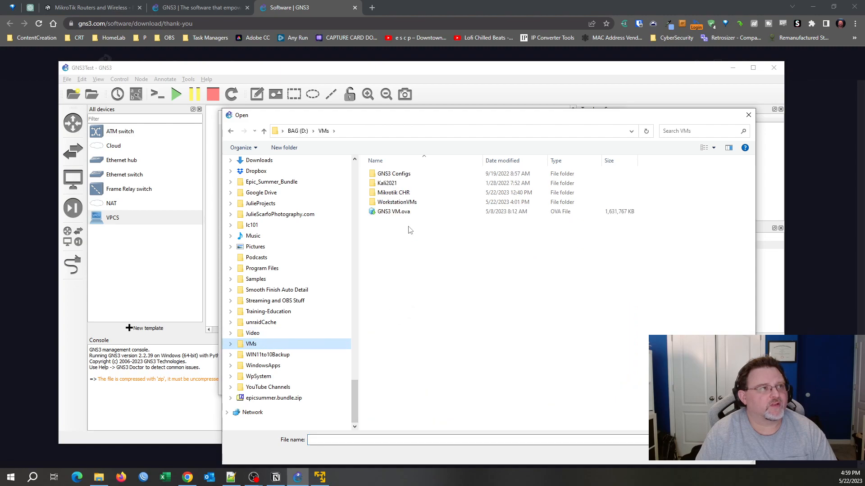
pyautogui.doubleClick(390, 194)
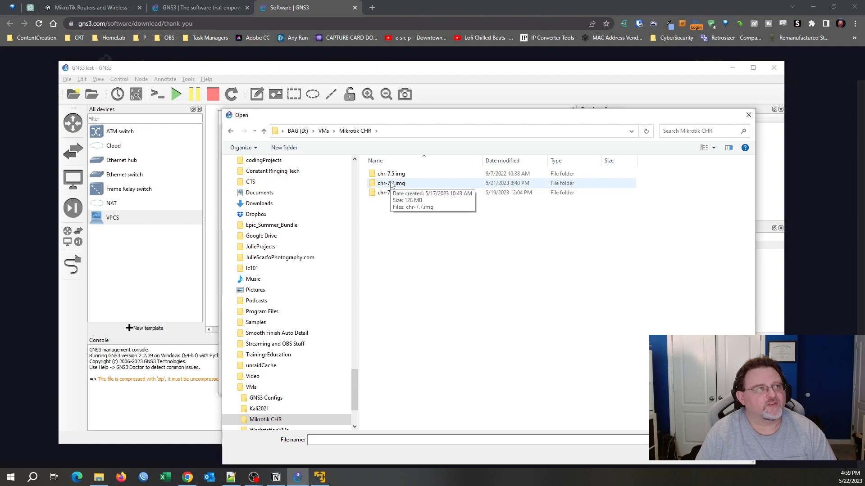
pyautogui.doubleClick(391, 184)
pyautogui.click(394, 178)
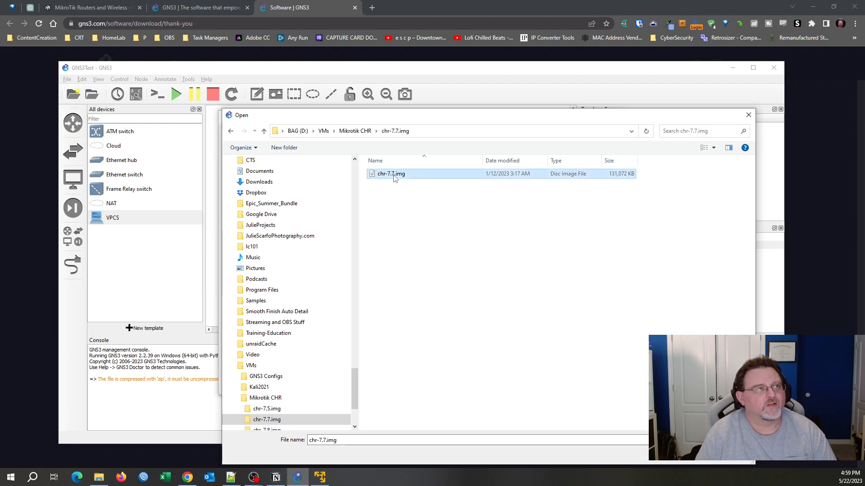
pyautogui.doubleClick(439, 174)
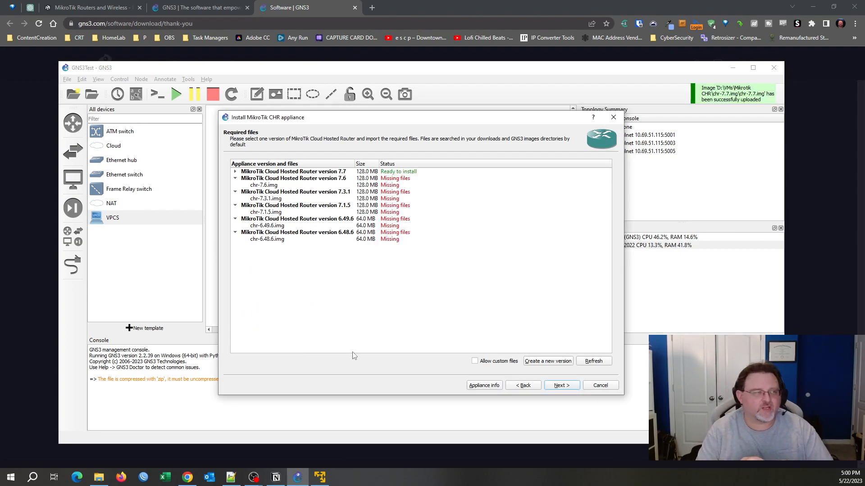
# Install MikroTik CHR version 7.7 and finish creating its template.
pyautogui.click(322, 172)
pyautogui.click(563, 386)
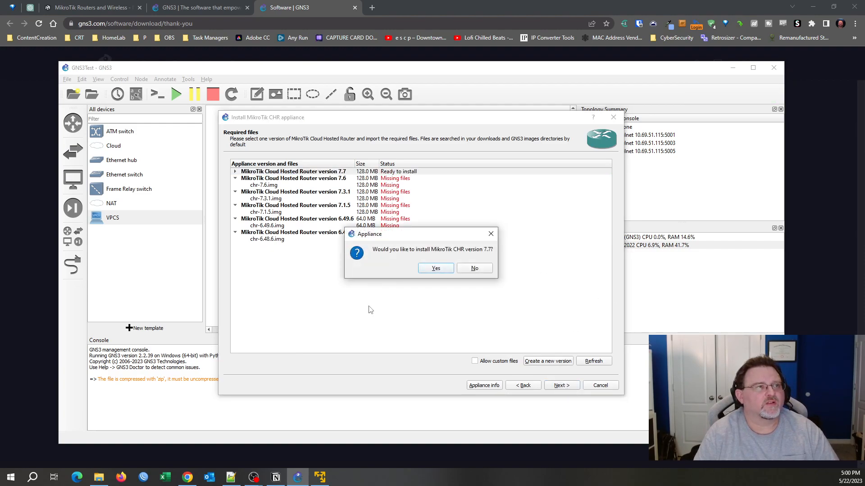
pyautogui.click(428, 270)
pyautogui.click(566, 388)
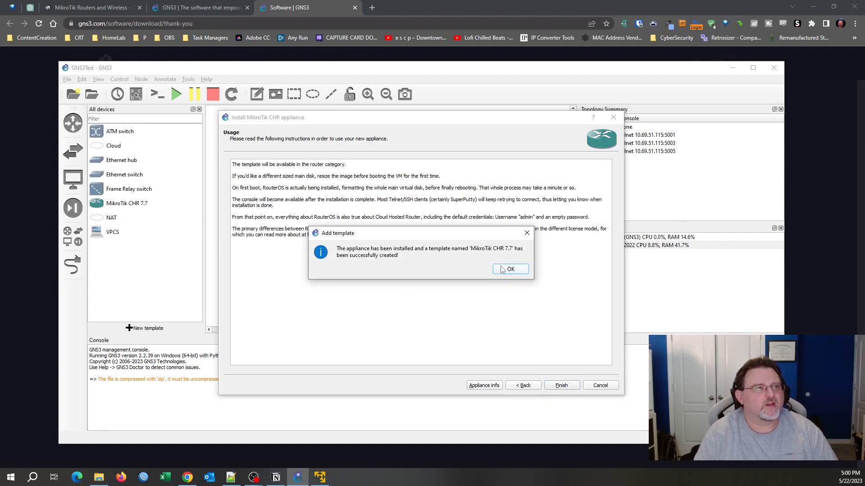
pyautogui.click(514, 271)
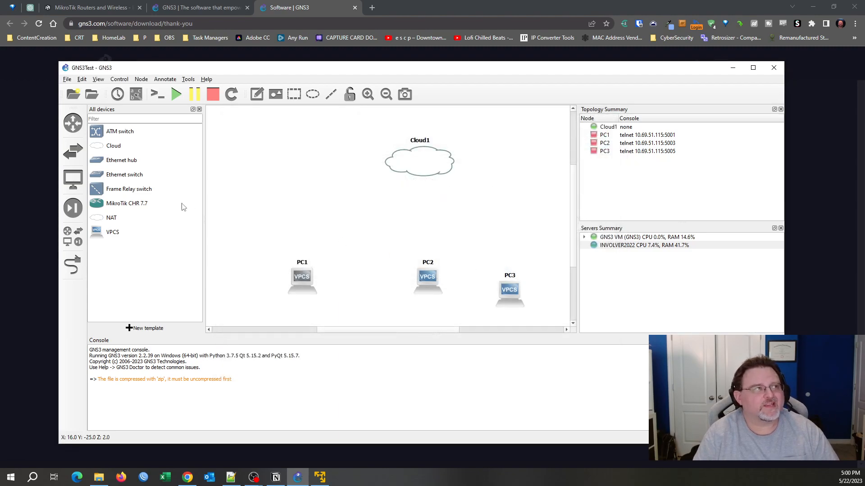
# Start a new template, filter appliances by 'Mikr' and install MikroTik CRS328-24P-4S+.
pyautogui.click(121, 205)
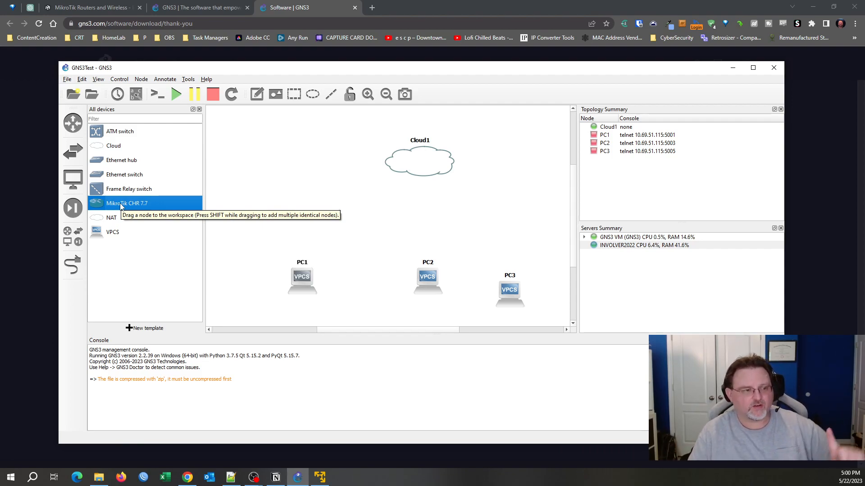
pyautogui.click(145, 328)
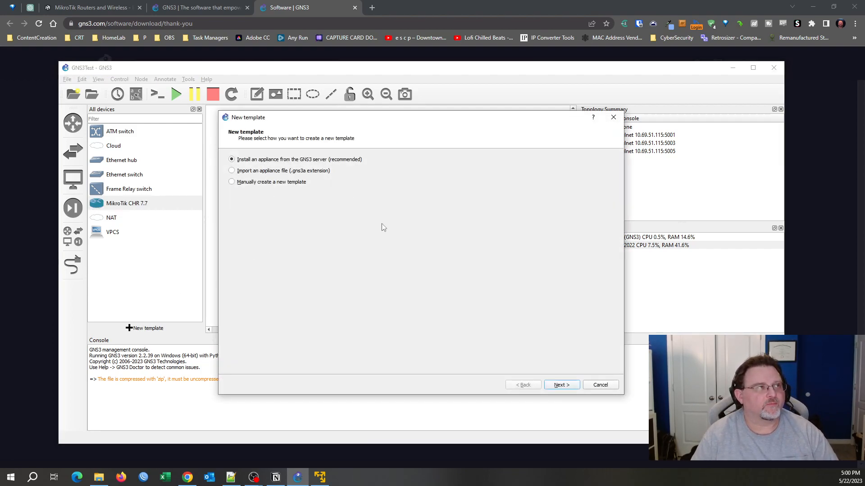
pyautogui.click(562, 386)
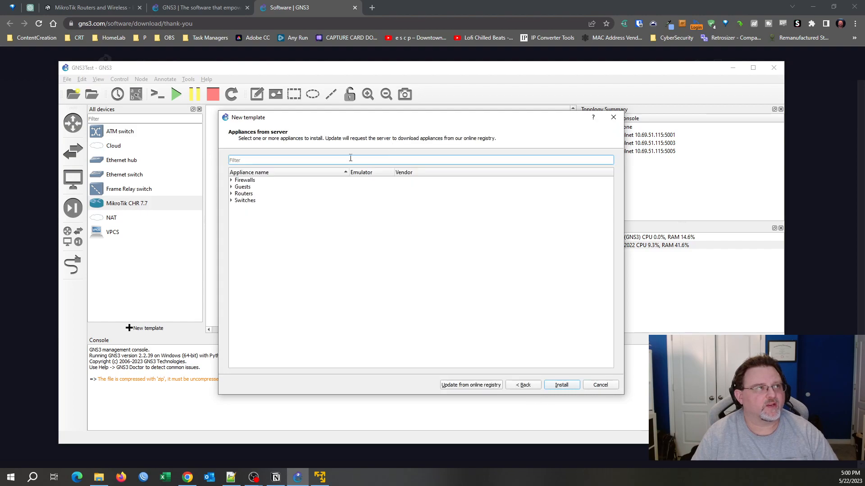
pyautogui.write('Mikr')
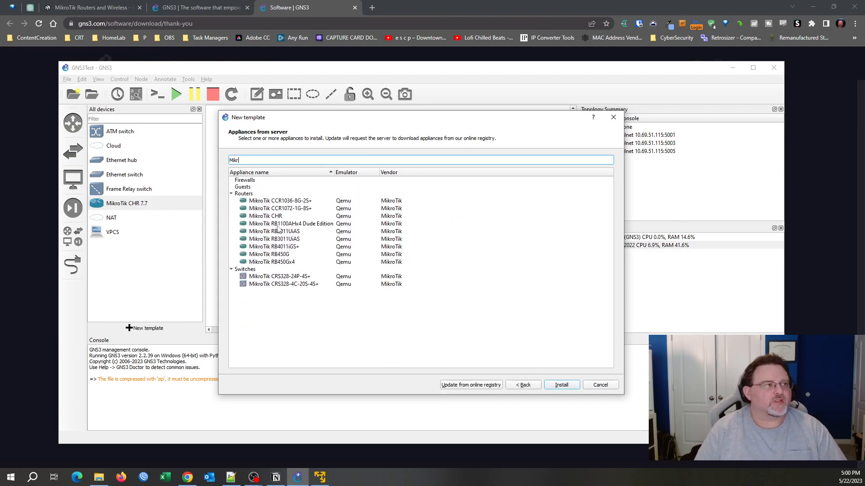
pyautogui.click(286, 277)
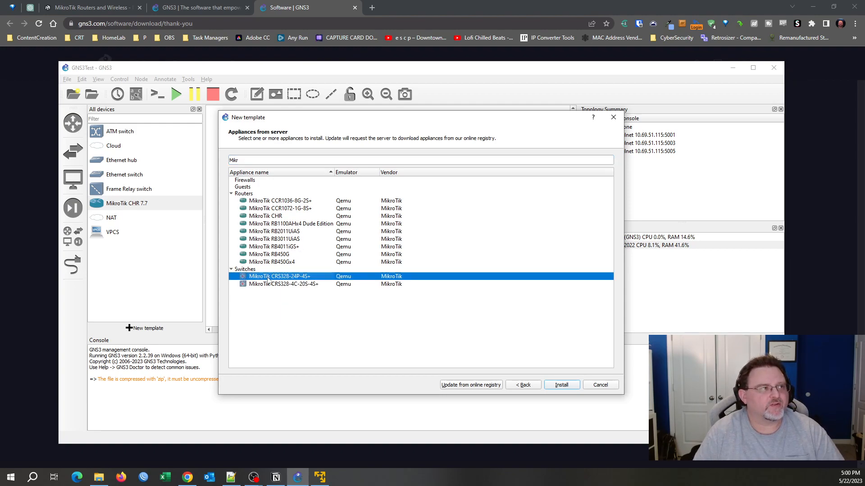
pyautogui.moveTo(289, 279)
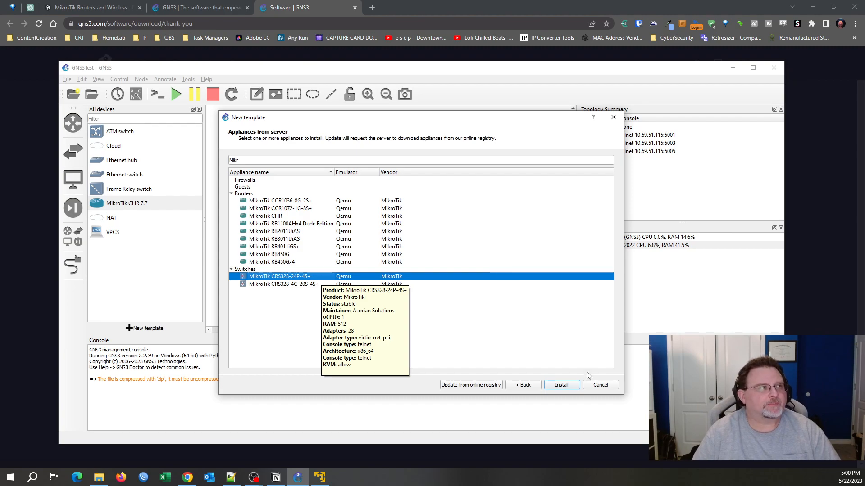
pyautogui.click(557, 387)
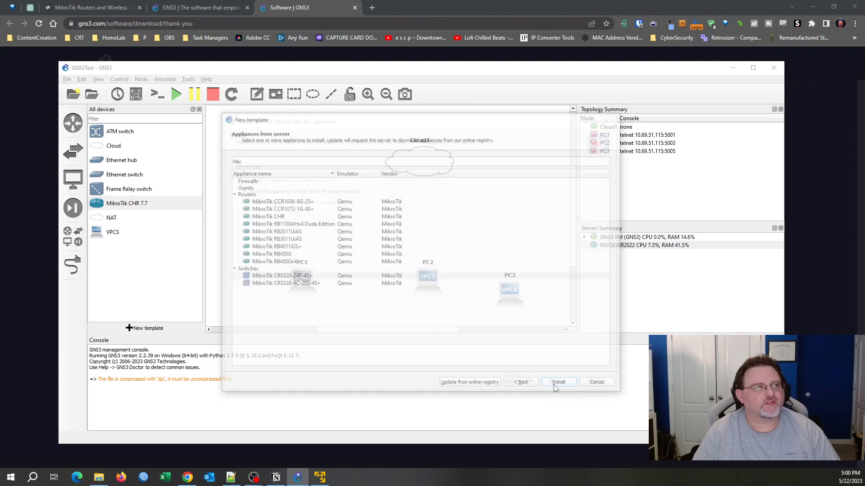
# Install CRS328-24P-4S+ version 7.7 using chr-7.7.img on the GNS3 VM and finish the template.
pyautogui.click(555, 387)
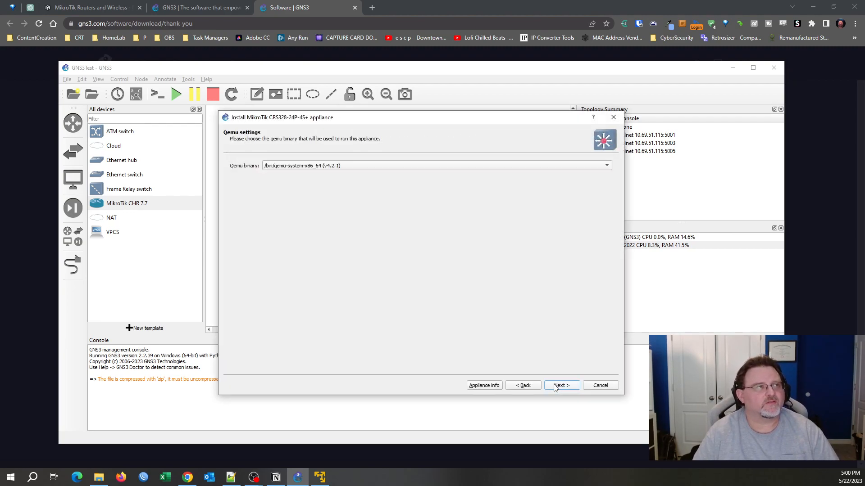
pyautogui.click(555, 386)
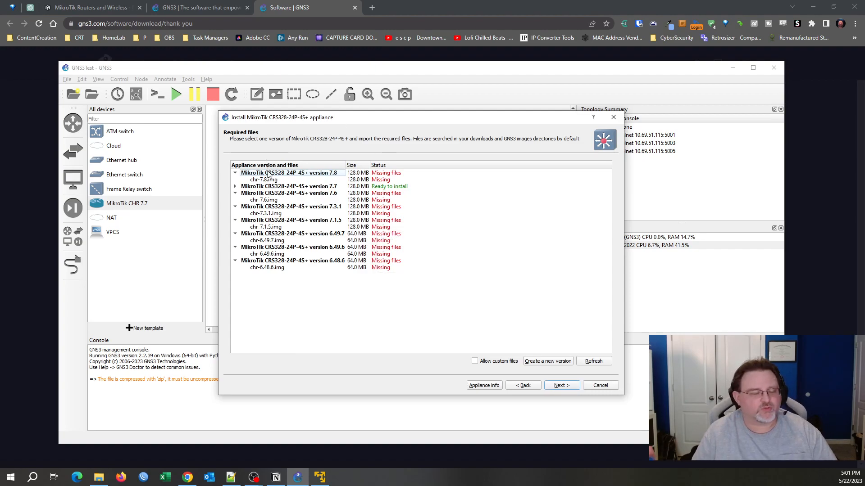
pyautogui.click(247, 187)
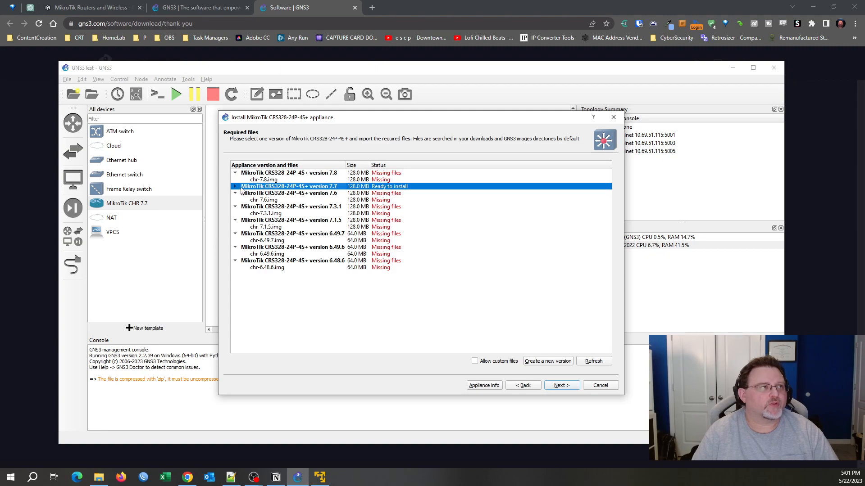
pyautogui.click(234, 187)
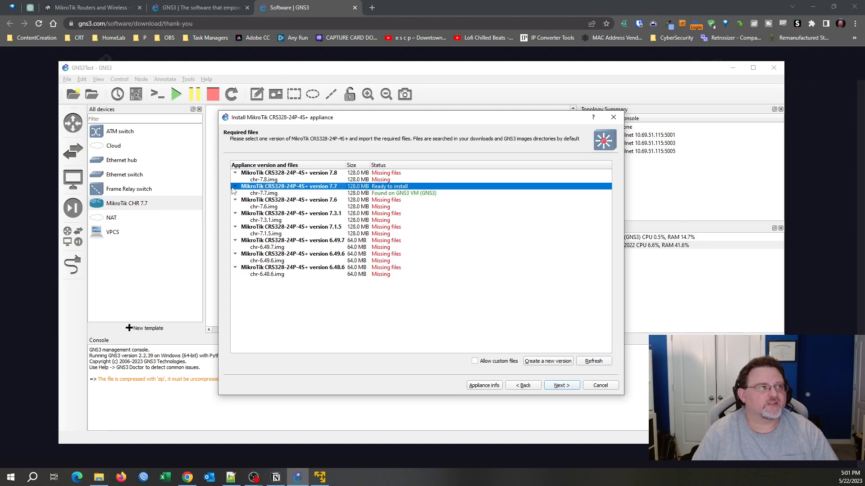
pyautogui.click(282, 193)
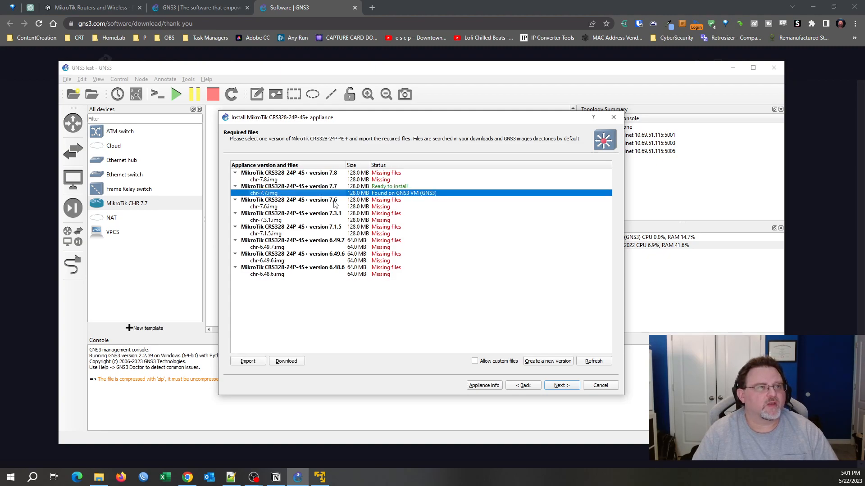
pyautogui.click(553, 386)
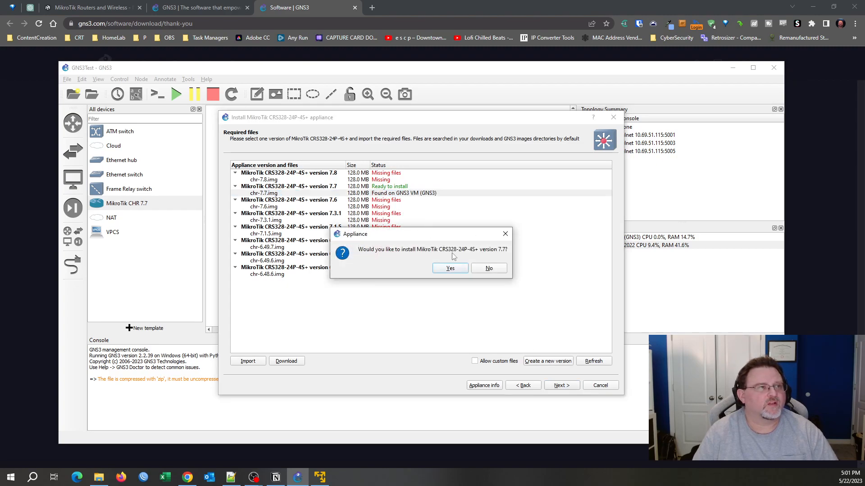
pyautogui.click(450, 269)
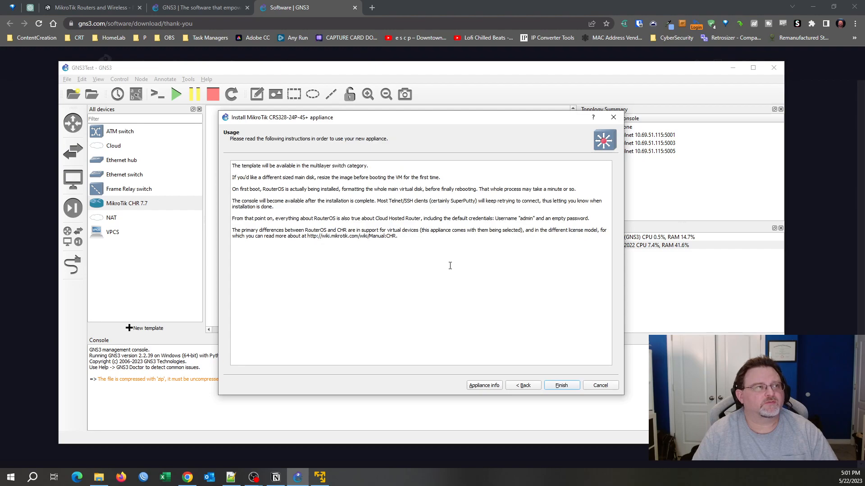
pyautogui.click(561, 385)
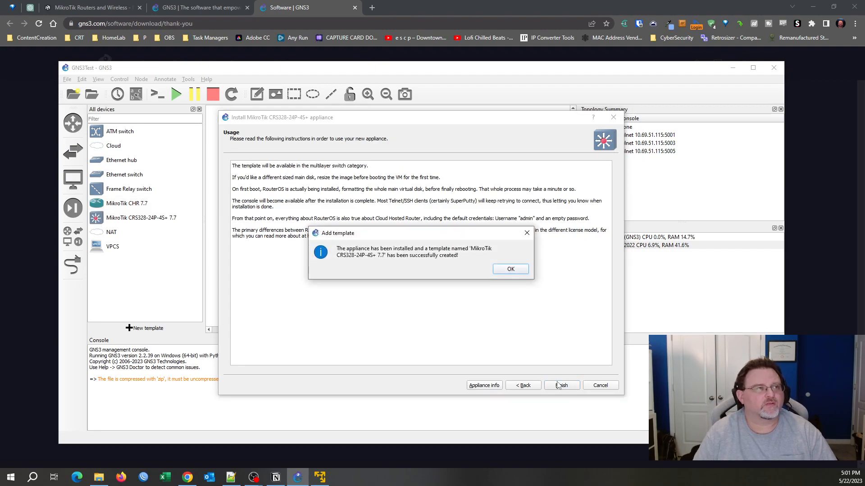
pyautogui.click(516, 269)
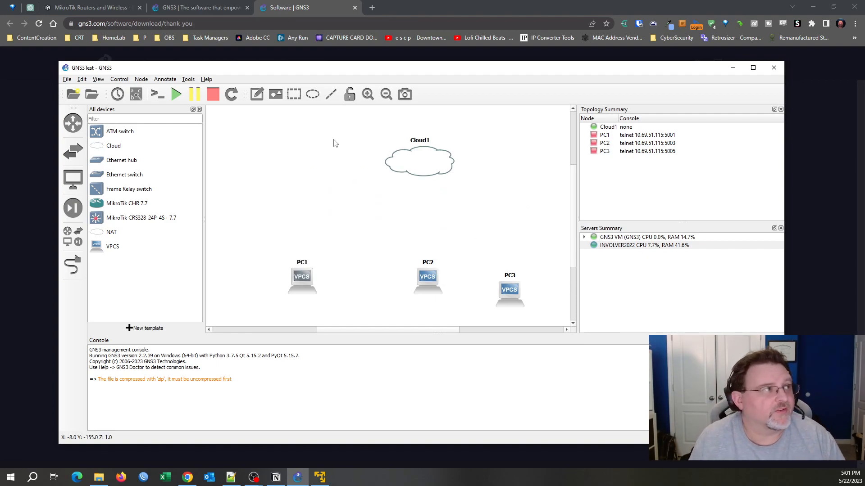
# Place a MikroTik CRS328-24P-4S+ 7.7 switch below Cloud1 and rename it SW1.
pyautogui.click(138, 219)
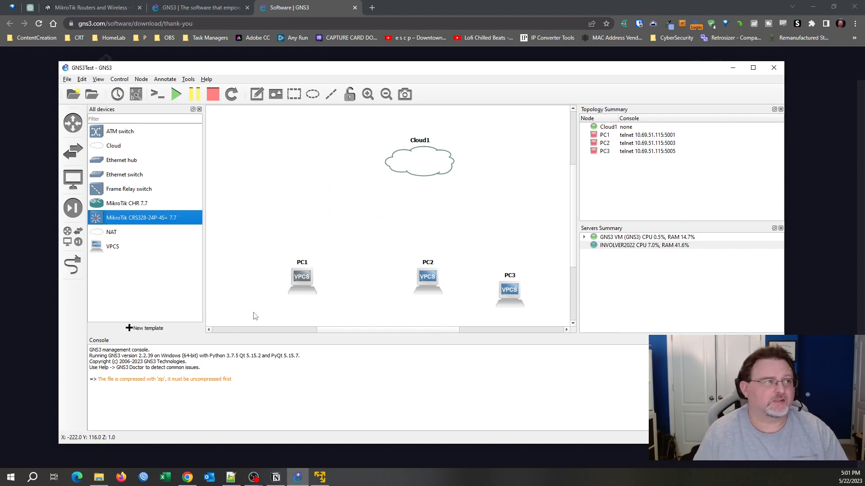
pyautogui.moveTo(355, 333)
pyautogui.mouseDown()
pyautogui.moveTo(268, 332)
pyautogui.moveTo(400, 332)
pyautogui.moveTo(361, 336)
pyautogui.mouseUp()
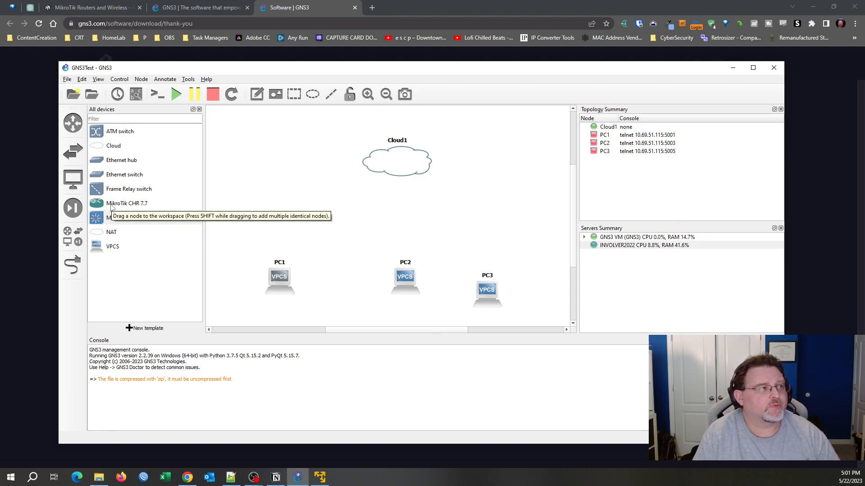
pyautogui.moveTo(129, 222); pyautogui.dragTo(407, 206)
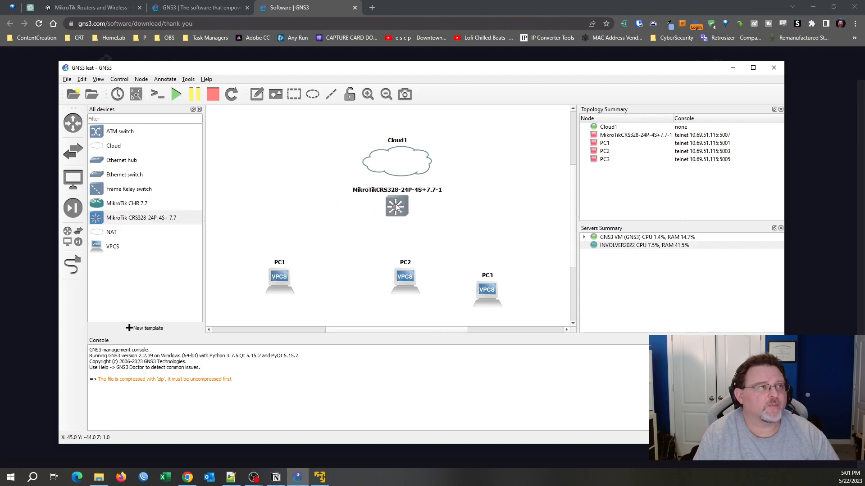
pyautogui.doubleClick(390, 192)
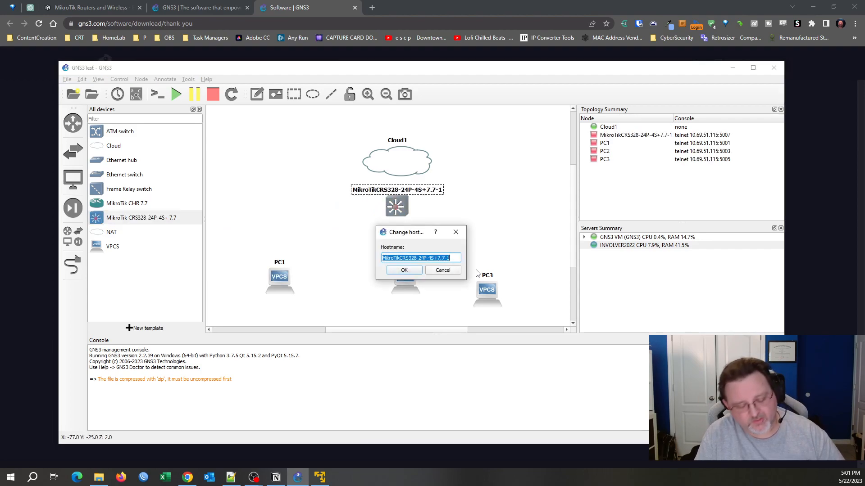
pyautogui.write('SW1')
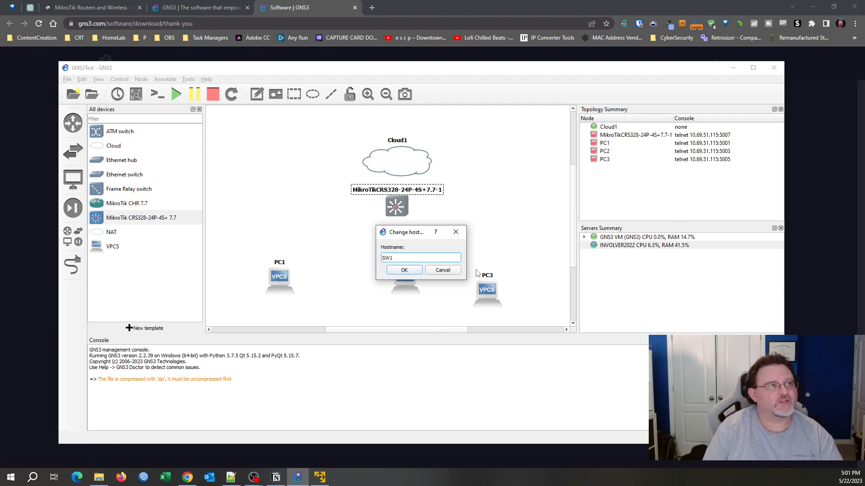
pyautogui.press('Return')
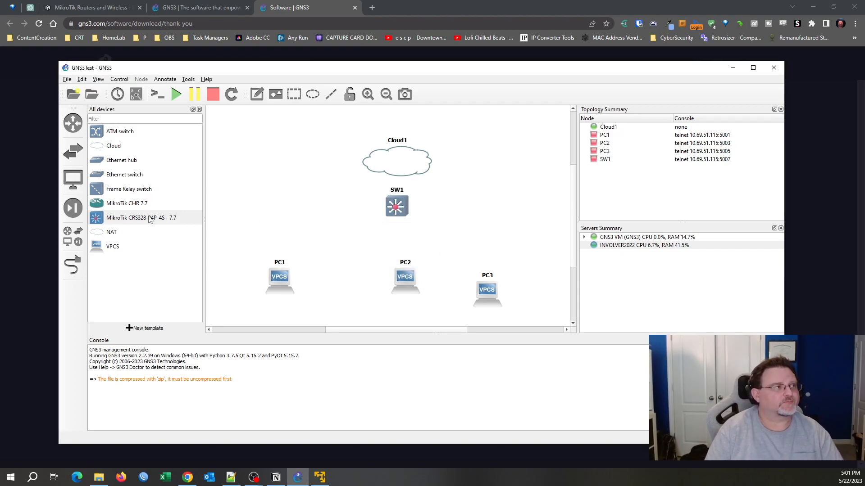
# Add a MikroTik CHR 7.7 router, duplicate it twice, and move Cloud1 and SW1 higher.
pyautogui.moveTo(127, 206); pyautogui.dragTo(280, 222)
pyautogui.moveTo(383, 167); pyautogui.dragTo(382, 143)
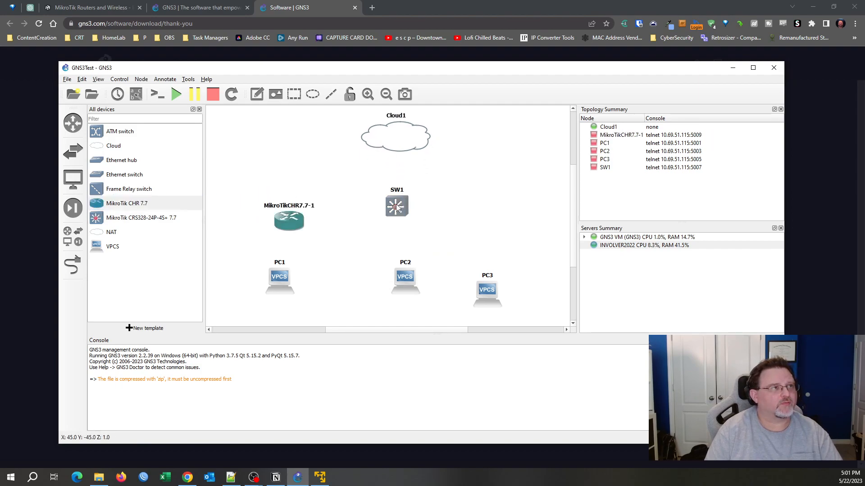
pyautogui.moveTo(396, 206); pyautogui.dragTo(392, 175)
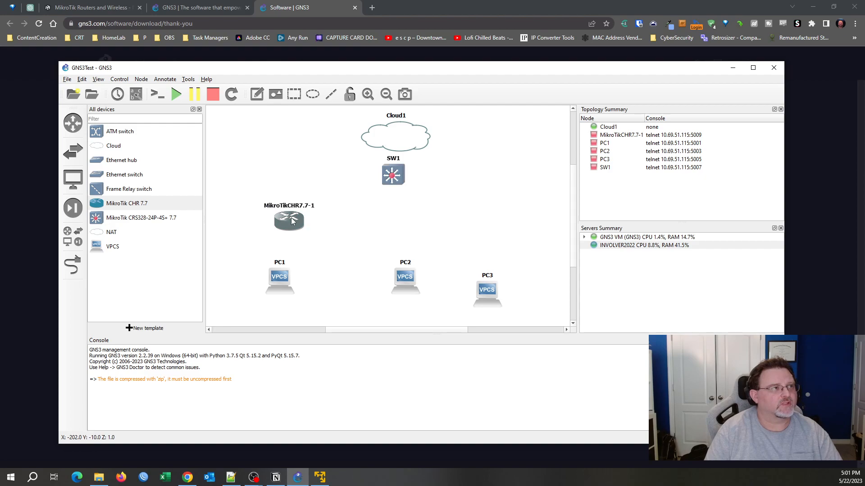
pyautogui.rightClick(292, 221)
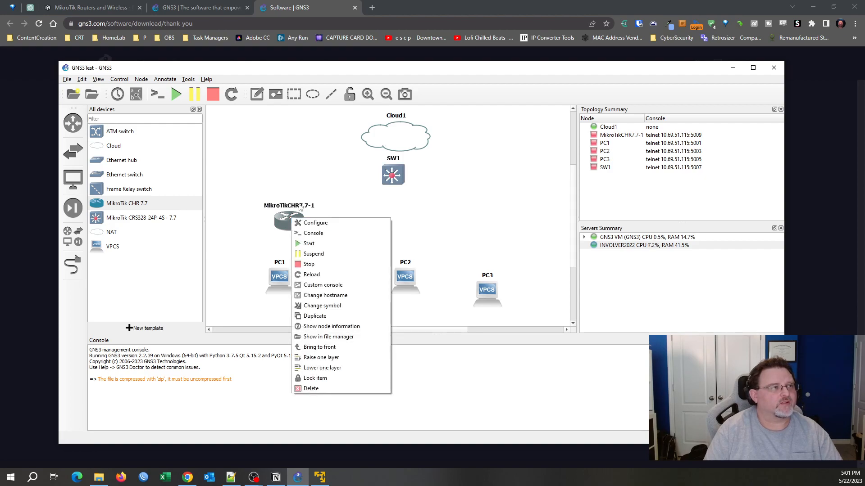
pyautogui.click(321, 316)
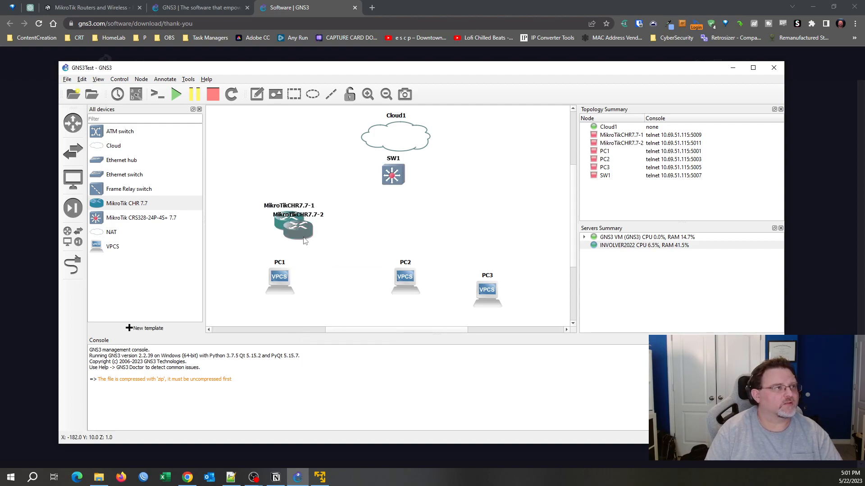
pyautogui.rightClick(305, 241)
pyautogui.click(322, 335)
pyautogui.moveTo(313, 240); pyautogui.dragTo(419, 222)
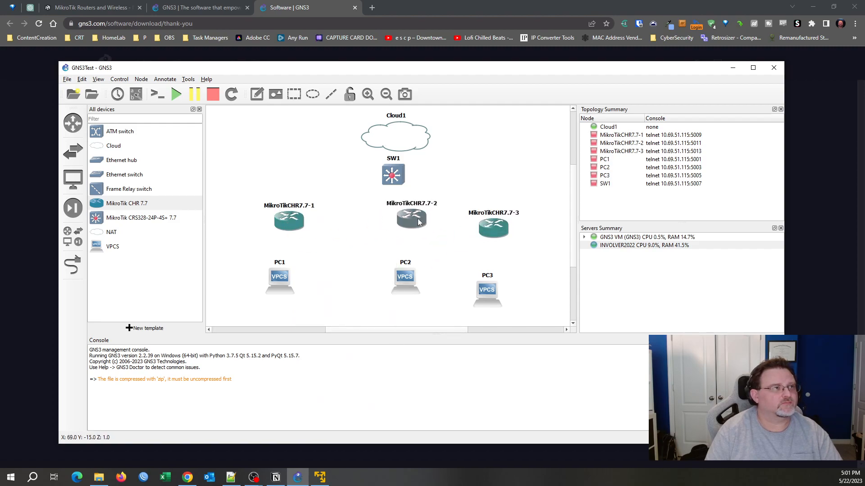
# Rename the three routers R1, R2 and R3.
pyautogui.doubleClick(299, 206)
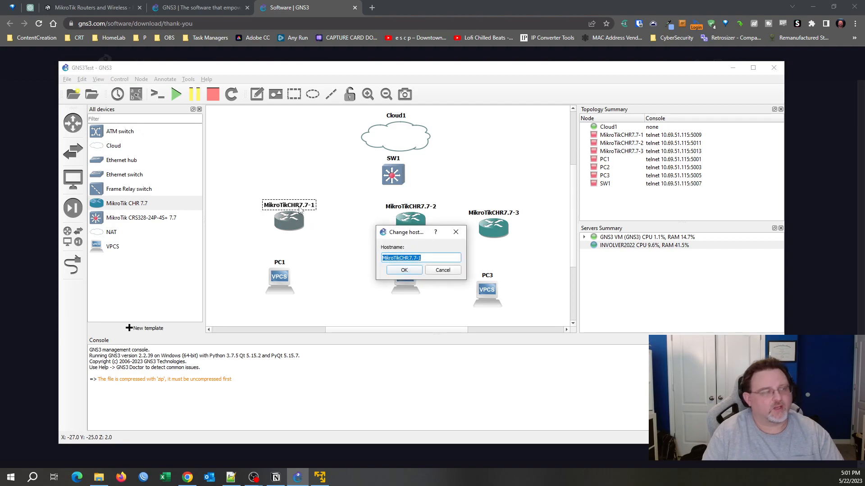
pyautogui.write('R1')
pyautogui.press('Return')
pyautogui.click(422, 211)
pyautogui.doubleClick(421, 208)
pyautogui.write('R2')
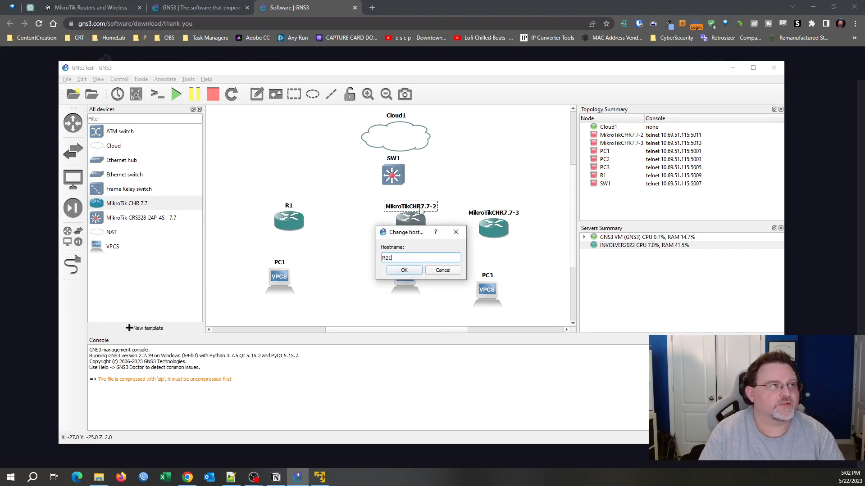
pyautogui.press('Return')
pyautogui.click(508, 213)
pyautogui.doubleClick(508, 212)
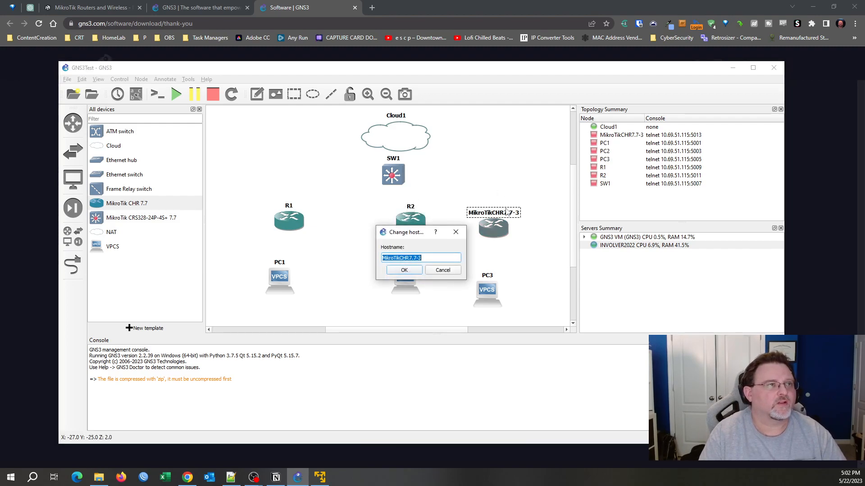
pyautogui.write('R3')
pyautogui.press('Return')
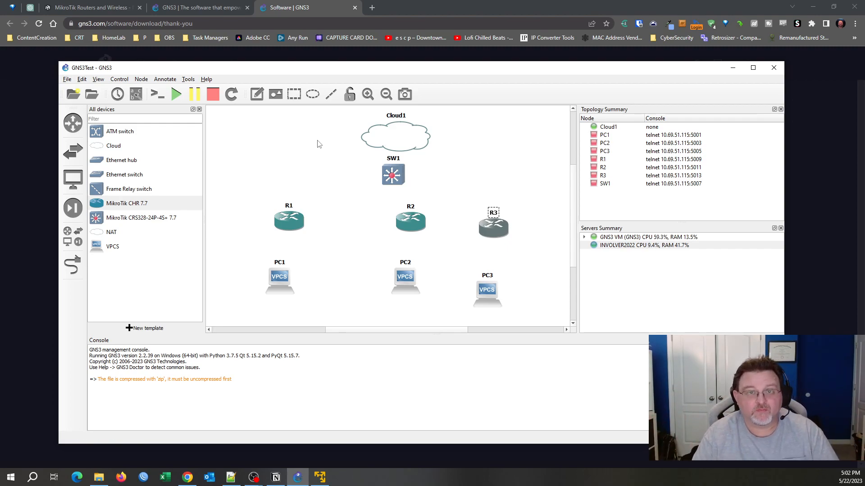
# Link PC1 and PC2 by Ethernet0 to ether2 on R1 and R2.
pyautogui.click(69, 266)
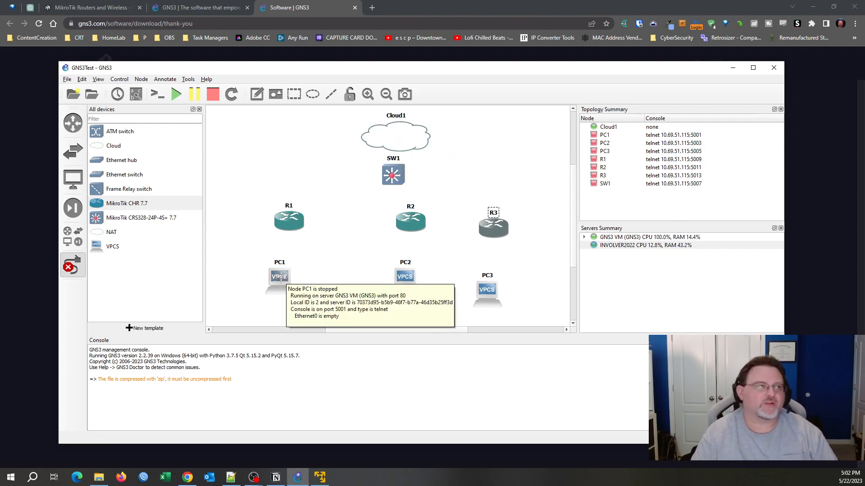
pyautogui.click(280, 277)
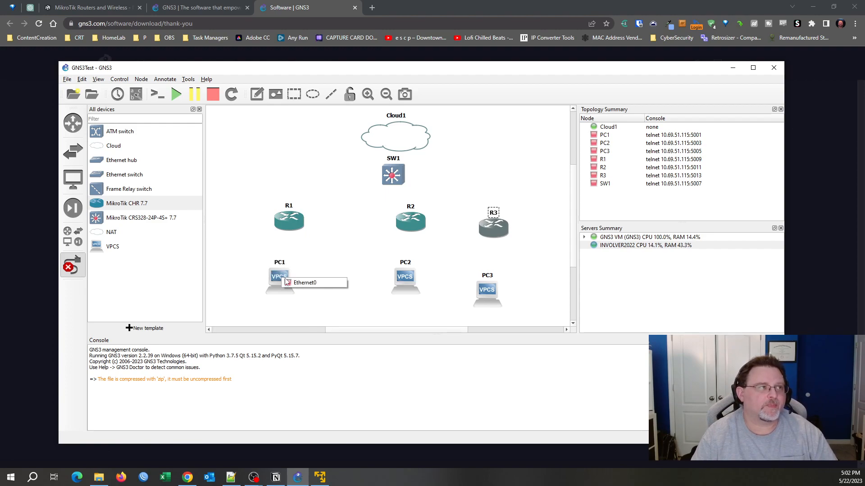
pyautogui.click(309, 282)
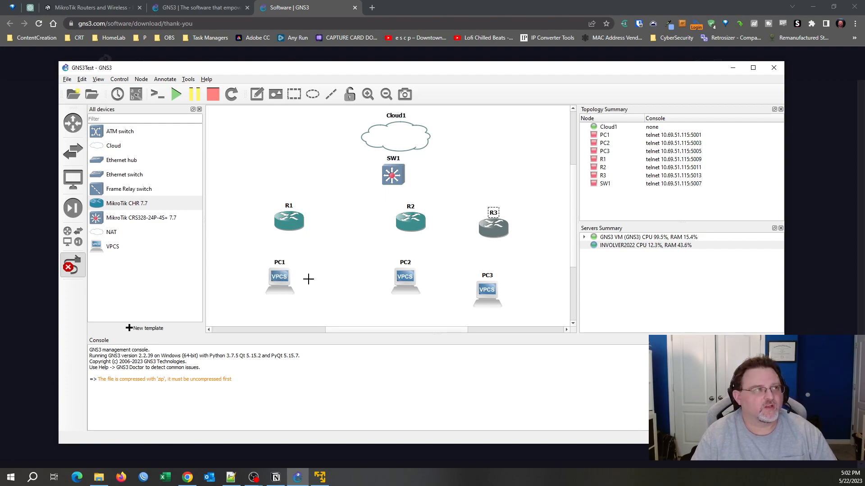
pyautogui.click(292, 218)
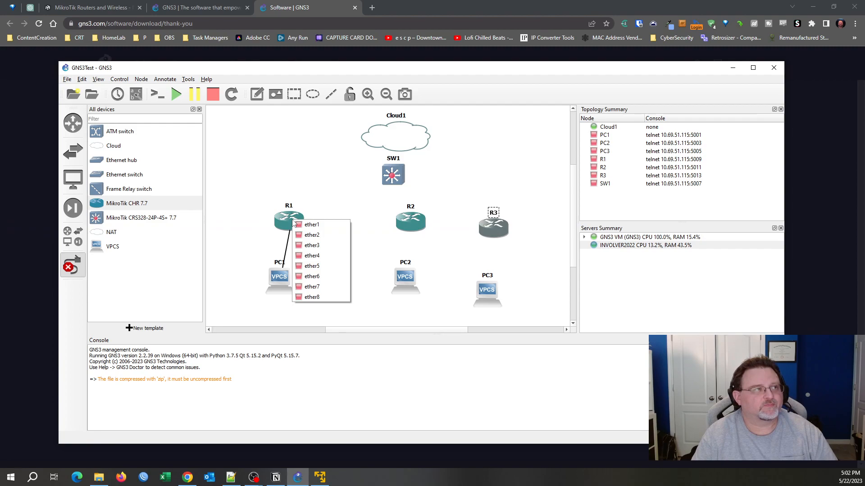
pyautogui.click(312, 236)
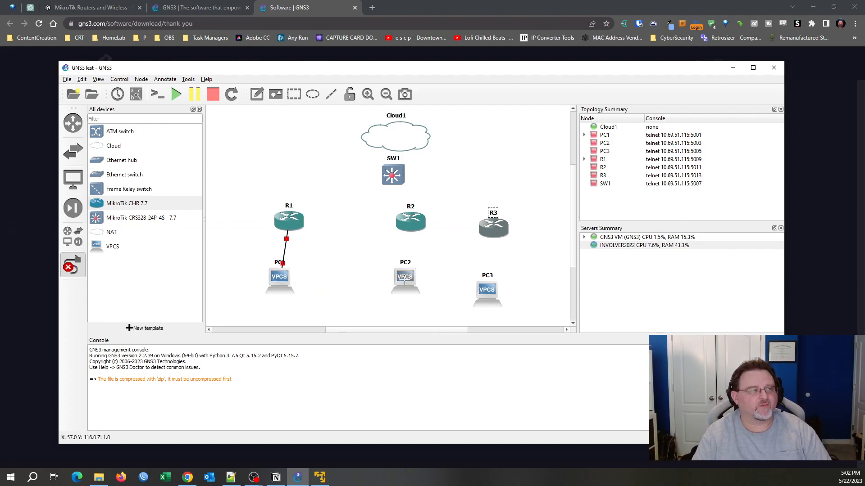
pyautogui.click(405, 278)
pyautogui.click(418, 285)
pyautogui.click(413, 223)
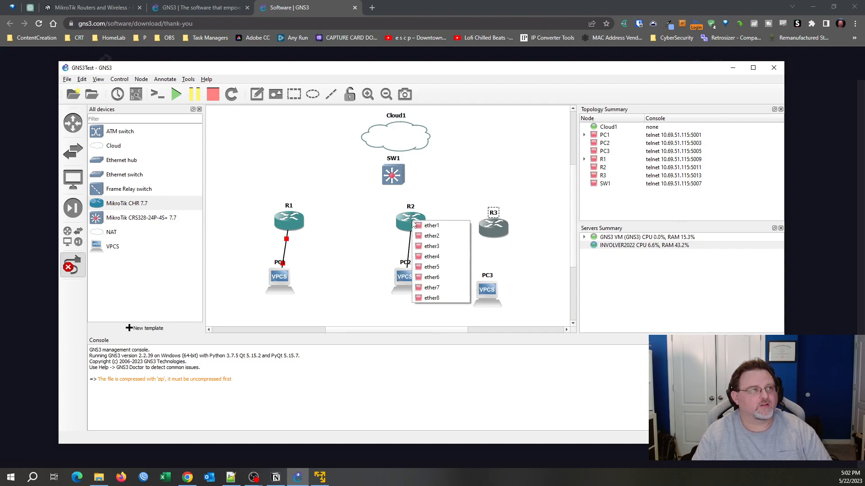
pyautogui.click(433, 239)
# Link PC3's Ethernet0 to R3's ether2 and leave link-drawing mode.
pyautogui.click(489, 288)
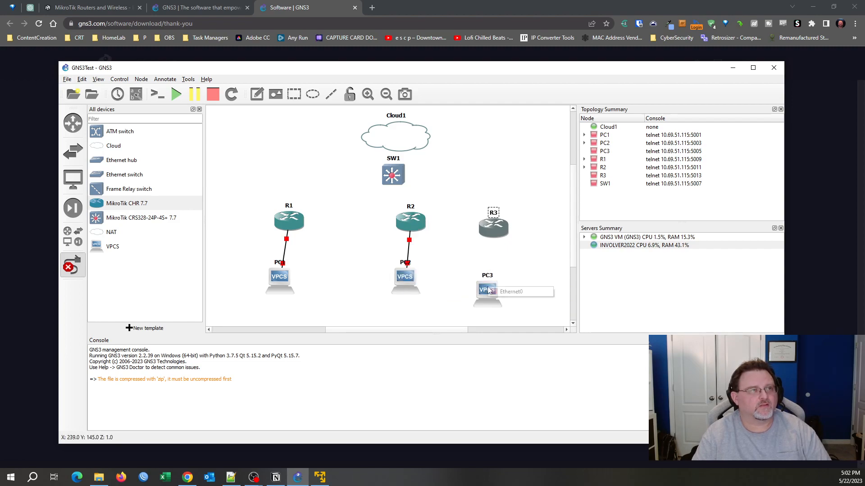
pyautogui.click(503, 291)
pyautogui.click(494, 226)
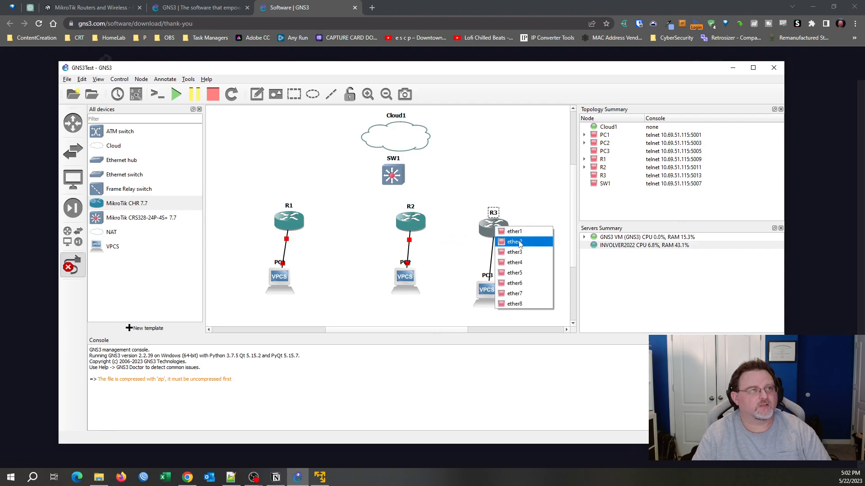
pyautogui.click(507, 232)
pyautogui.click(73, 266)
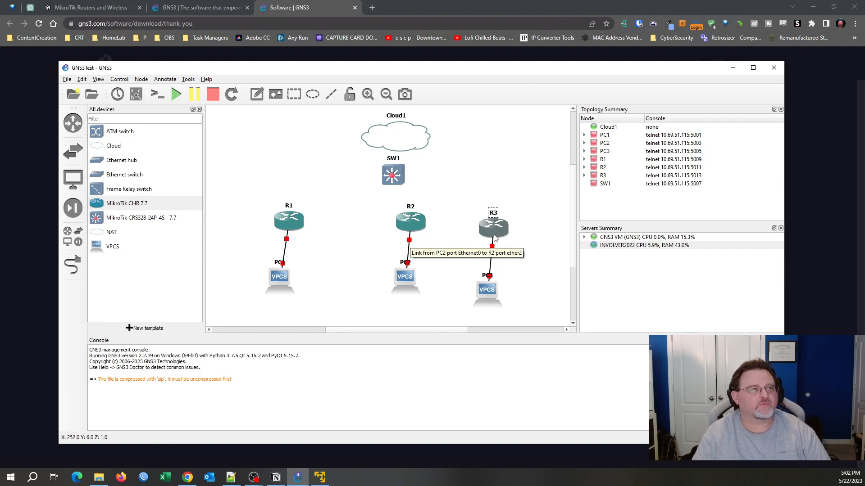
pyautogui.click(497, 252)
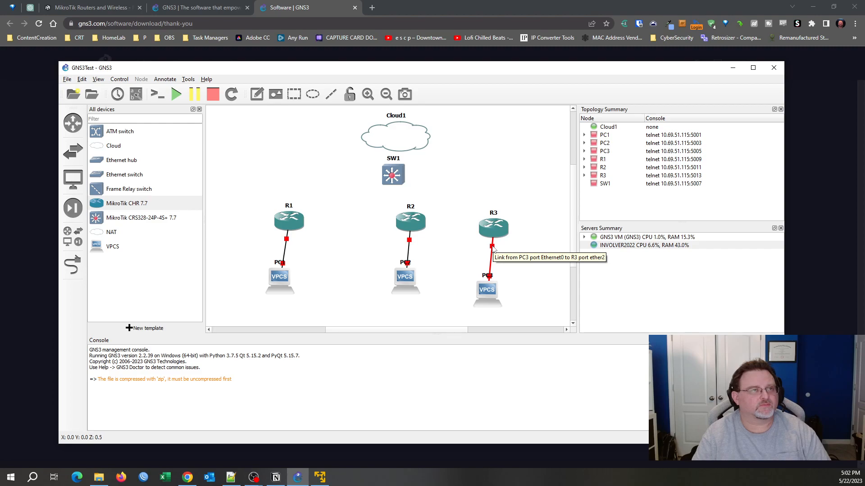
# Link R1's ether1 to SW1's ether1.
pyautogui.click(73, 266)
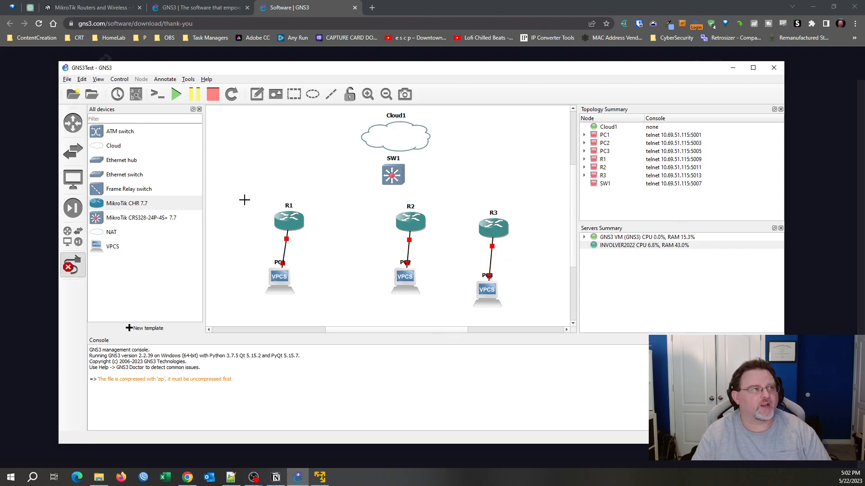
pyautogui.click(291, 217)
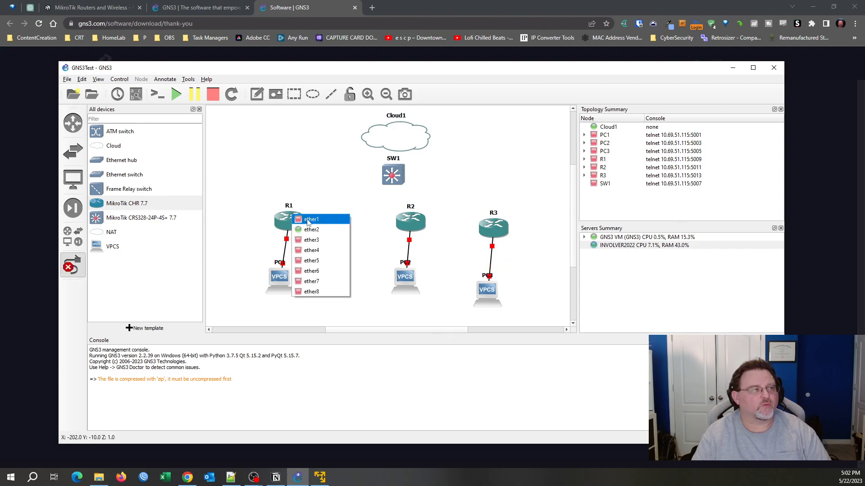
pyautogui.click(304, 222)
pyautogui.click(390, 177)
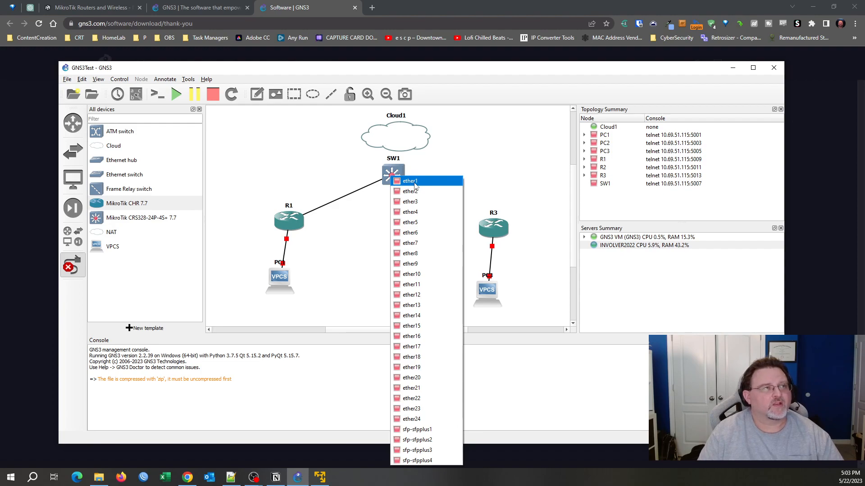
pyautogui.click(410, 181)
pyautogui.click(426, 223)
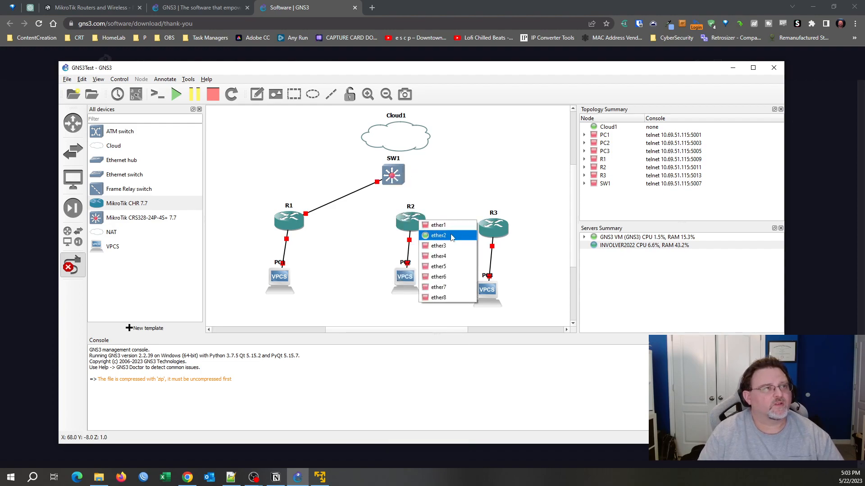
# Link R2 and R3 to ports on SW1.
pyautogui.click(433, 225)
pyautogui.click(397, 176)
pyautogui.click(416, 190)
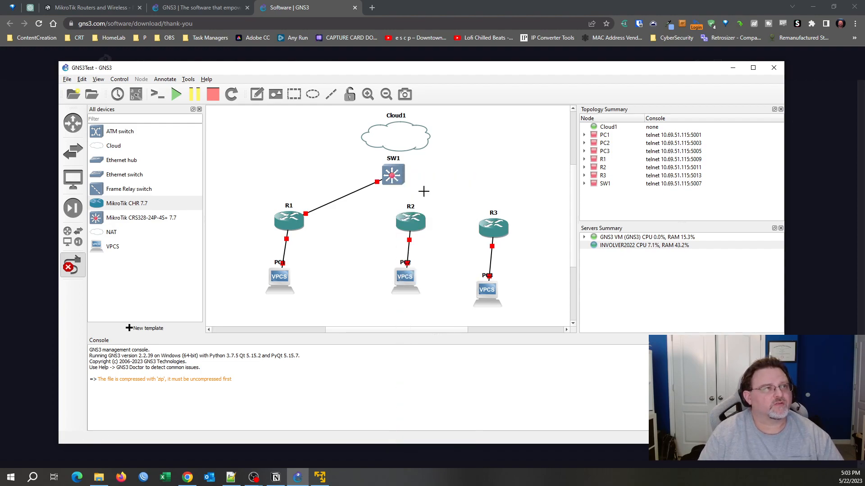
pyautogui.click(496, 224)
pyautogui.click(504, 228)
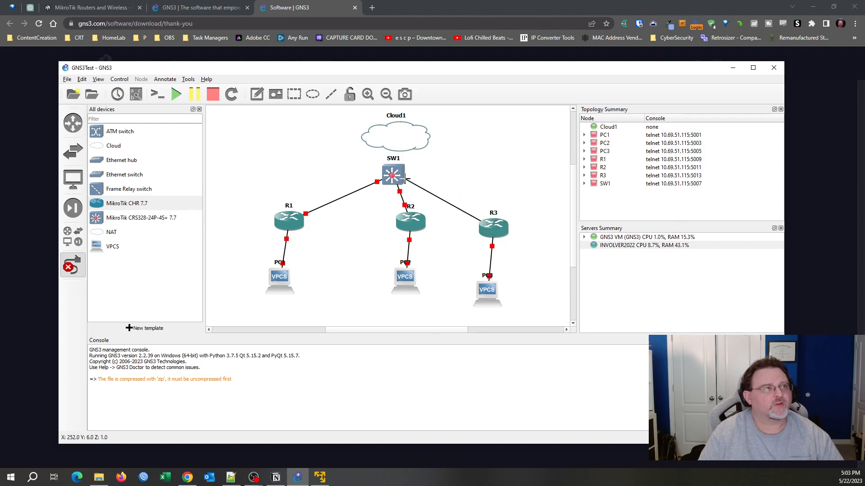
pyautogui.click(397, 175)
pyautogui.click(432, 198)
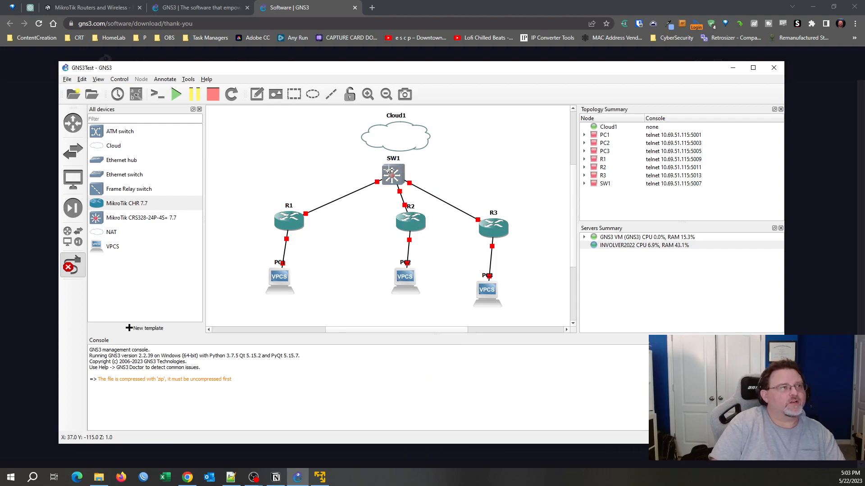
# Connect SW1's sfp-sfpplus4 port to Cloud1's eth0.
pyautogui.click(389, 174)
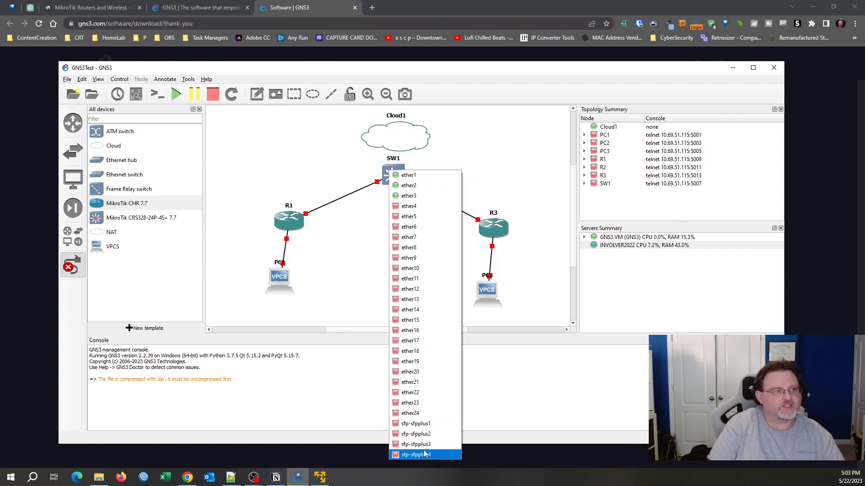
pyautogui.click(424, 455)
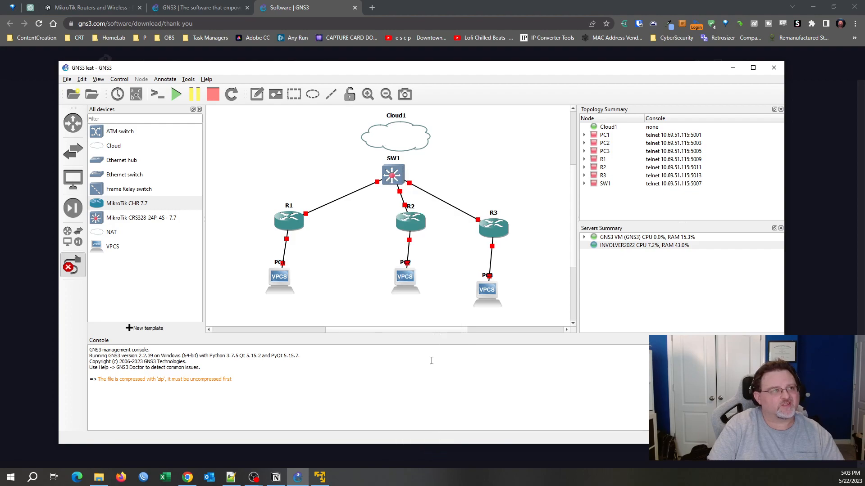
pyautogui.click(397, 134)
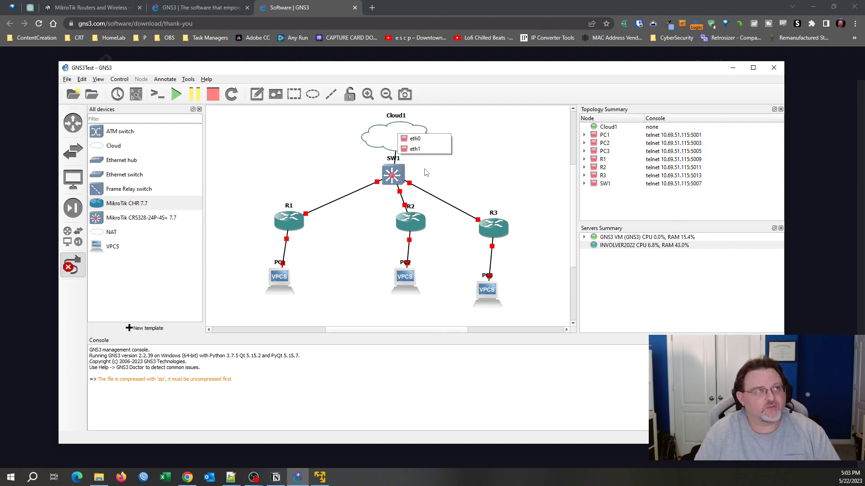
pyautogui.click(419, 140)
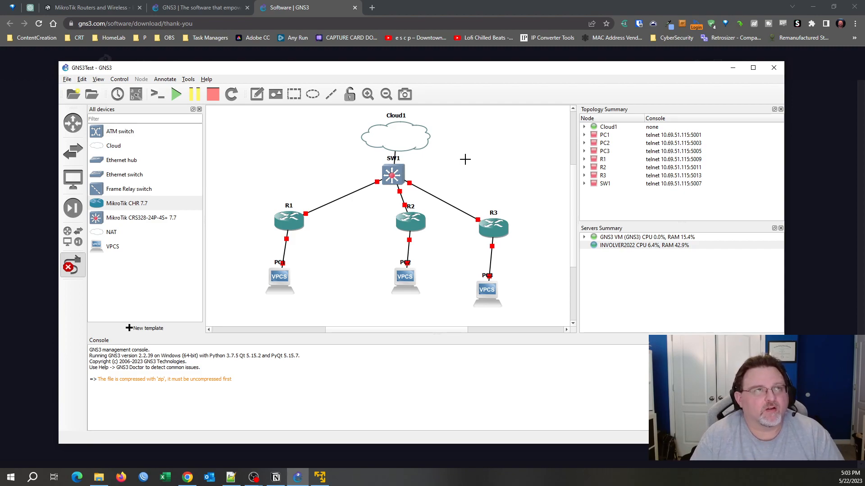
# Review the PC, router and switch entries in the topology summary.
pyautogui.click(603, 136)
pyautogui.click(605, 152)
pyautogui.click(604, 143)
pyautogui.click(603, 135)
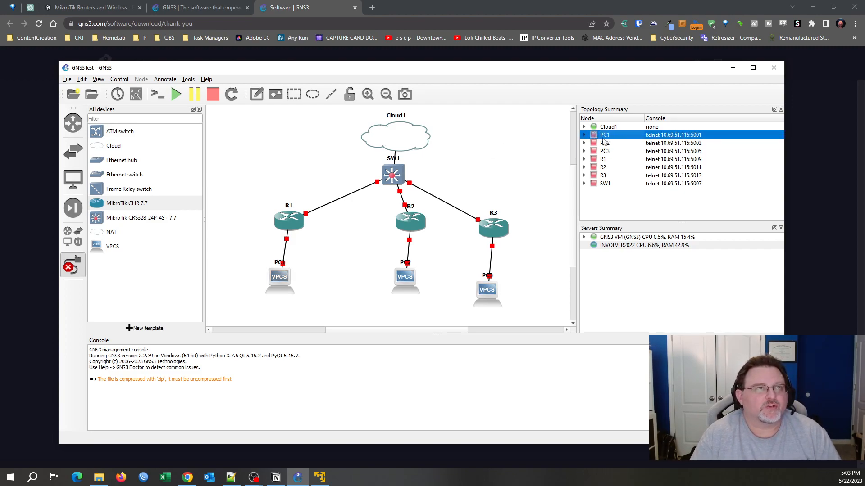
pyautogui.click(600, 152)
pyautogui.click(602, 159)
pyautogui.click(603, 168)
pyautogui.click(603, 176)
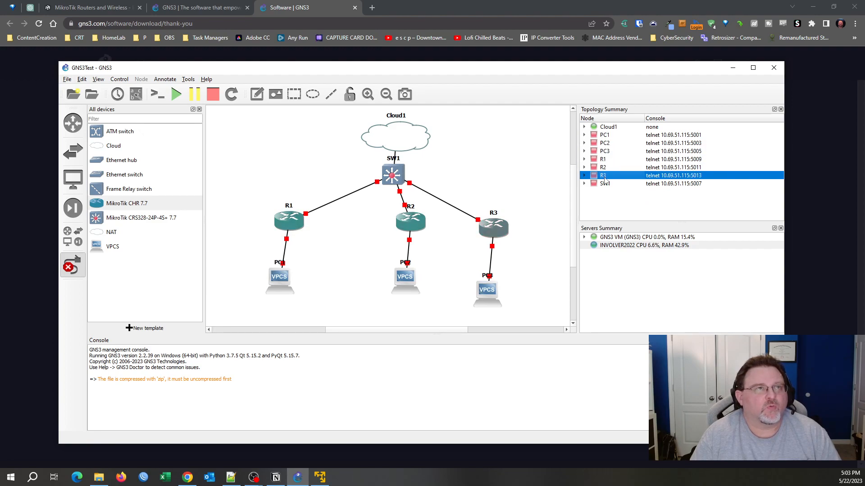
pyautogui.click(604, 184)
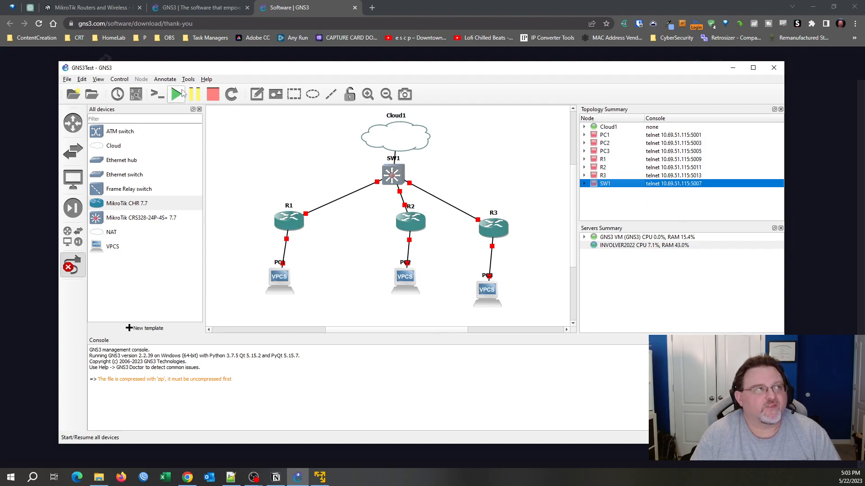
# Start all devices, confirming with Yes, and cancel link-drawing mode.
pyautogui.click(176, 95)
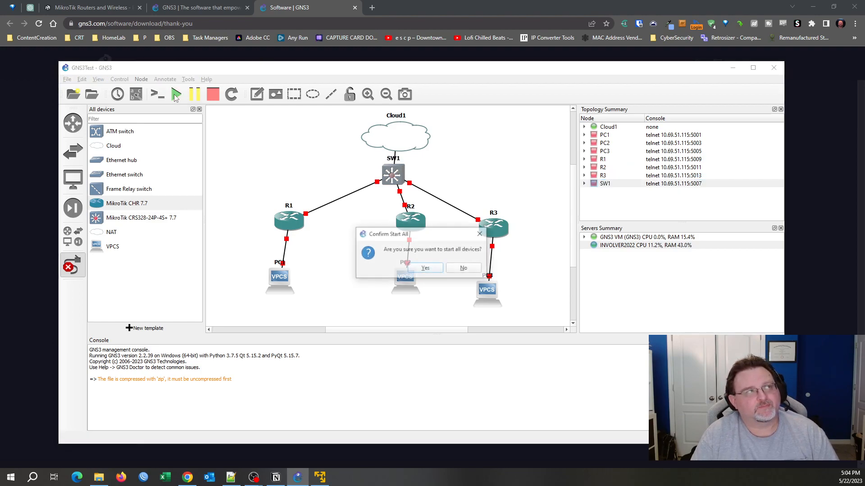
pyautogui.click(429, 272)
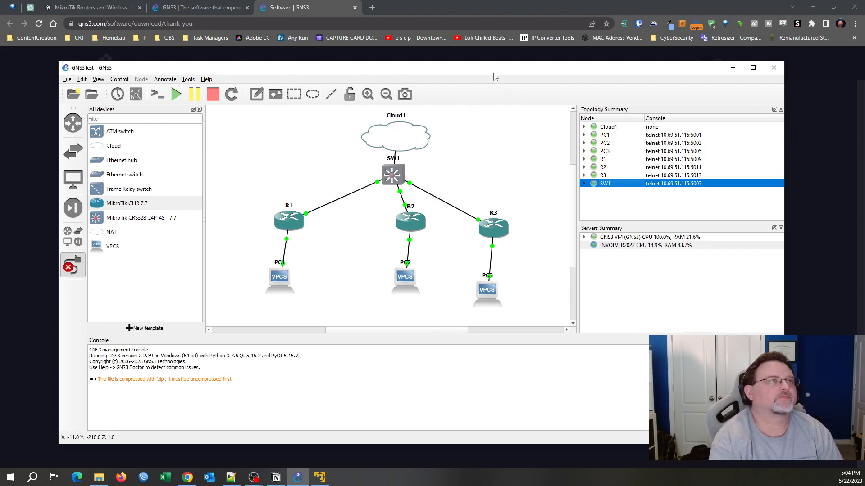
pyautogui.press('Escape')
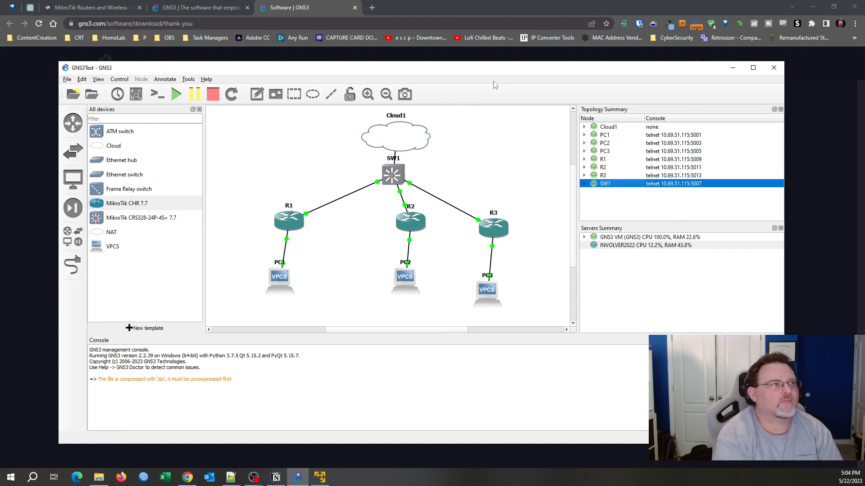
# Open SW1's console, log in as admin with the empty password, and set a new password.
pyautogui.rightClick(395, 174)
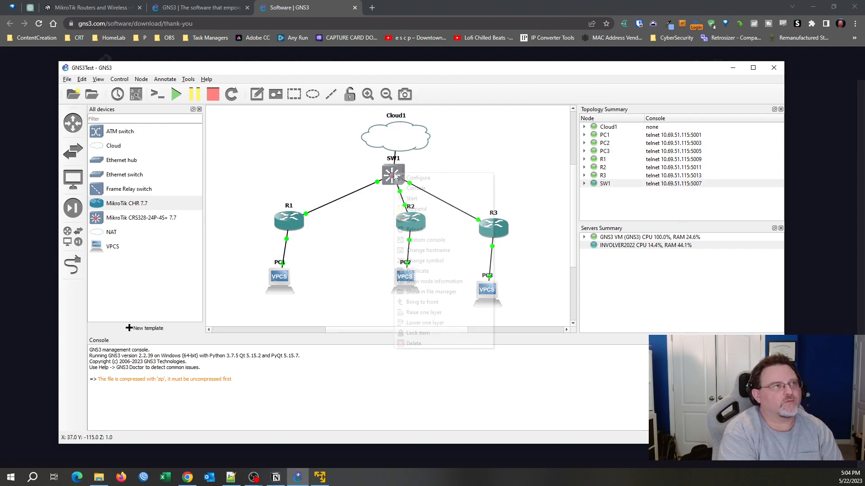
pyautogui.click(436, 189)
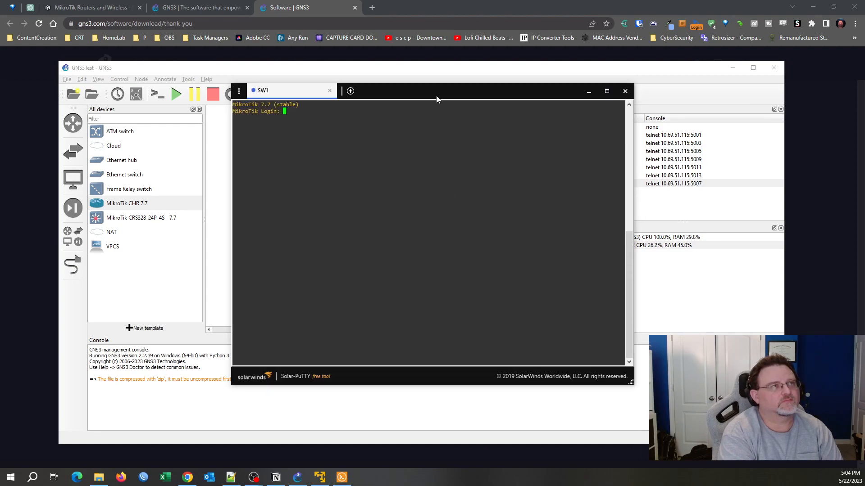
pyautogui.moveTo(435, 93); pyautogui.dragTo(544, 113)
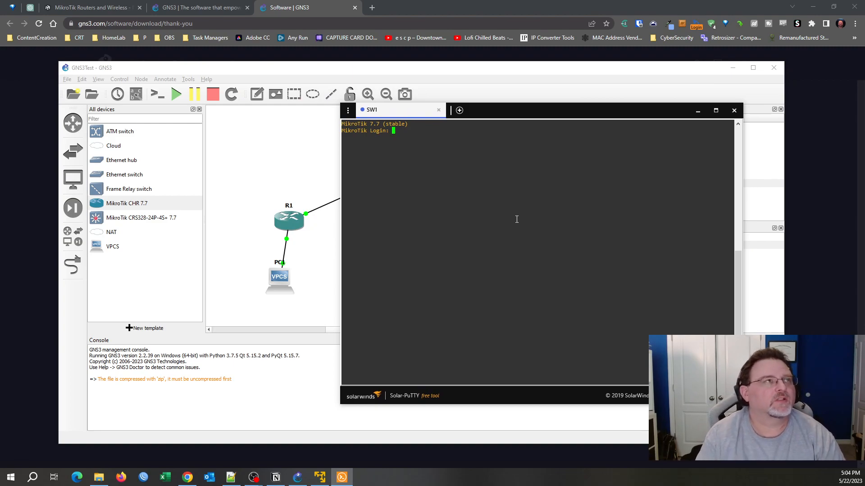
pyautogui.write('admin')
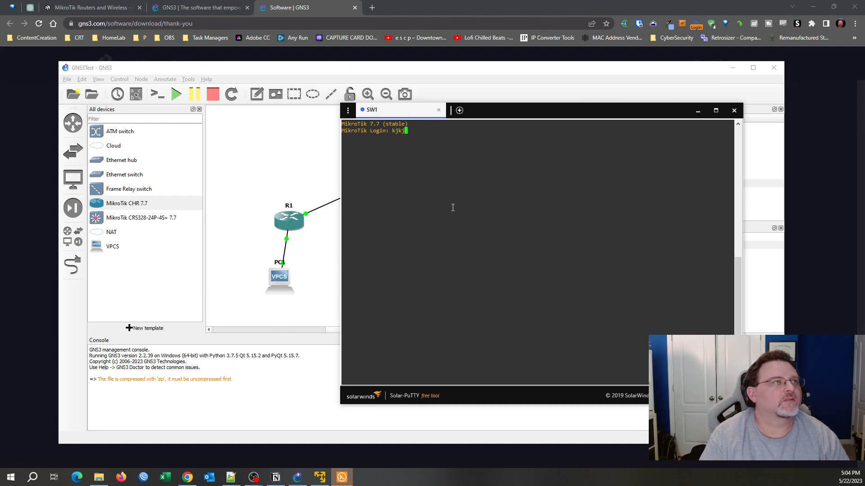
pyautogui.press('Return')
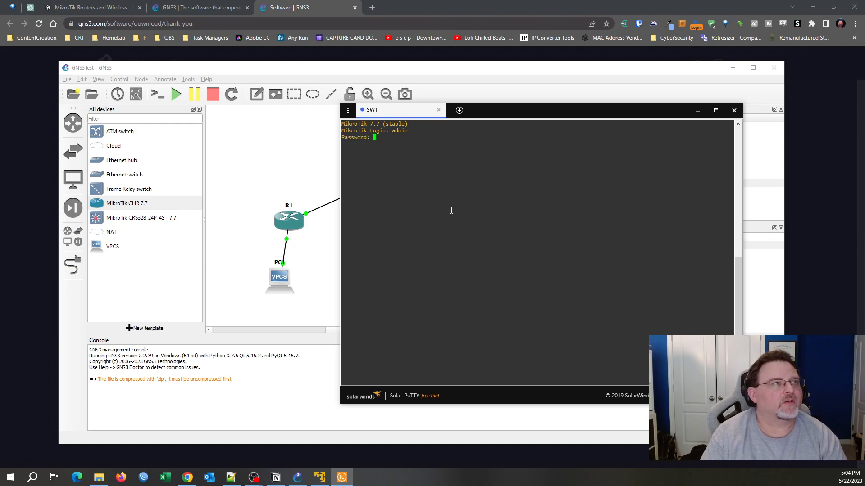
pyautogui.press('Return')
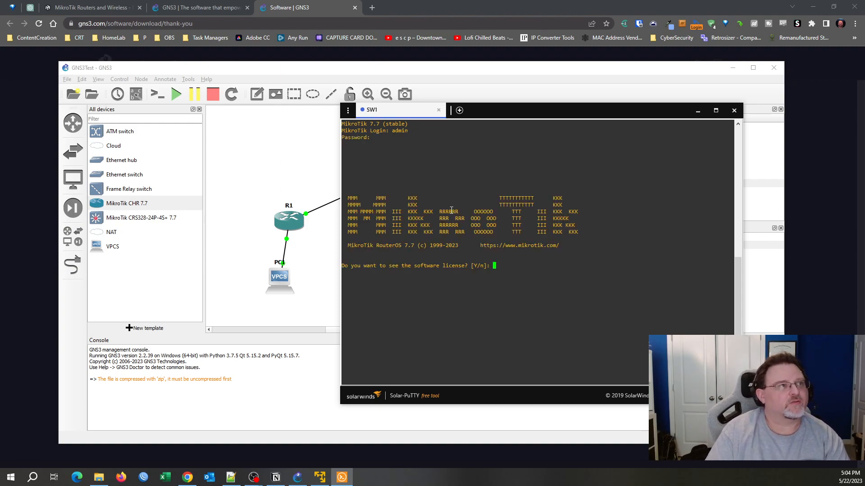
pyautogui.write('n')
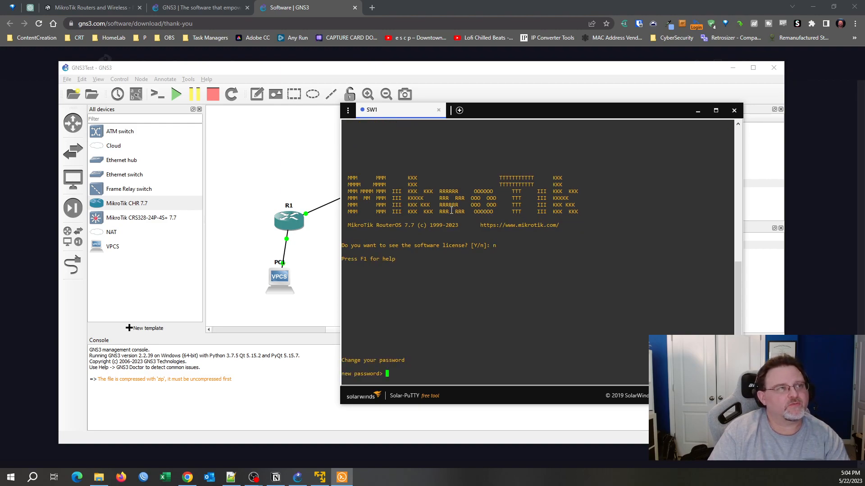
pyautogui.write('********')
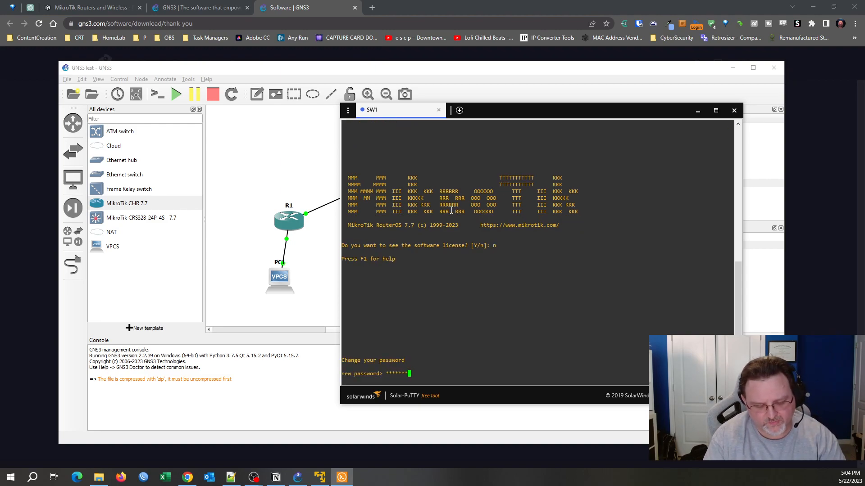
pyautogui.press('Return')
pyautogui.write('********')
pyautogui.press('Return')
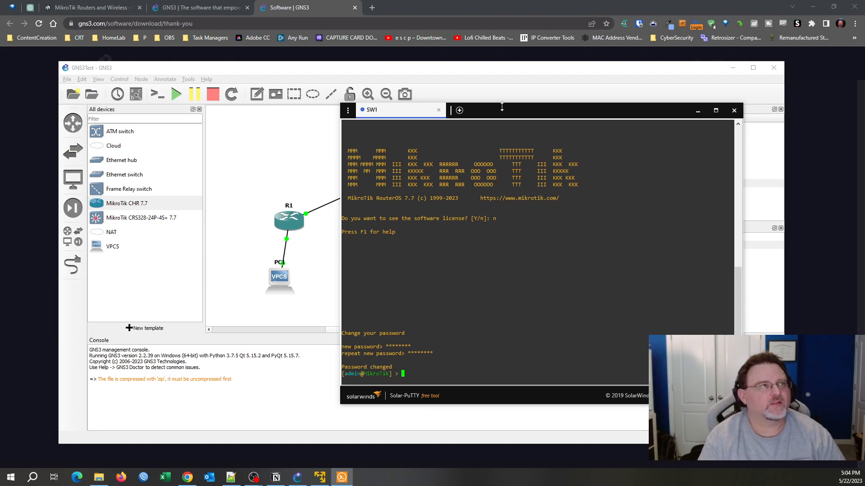
# Set SW1's identity with system/identity/set name=SW1.
pyautogui.moveTo(579, 105); pyautogui.dragTo(605, 108)
pyautogui.press('BackSpace')
pyautogui.write('system/identity/set name=')
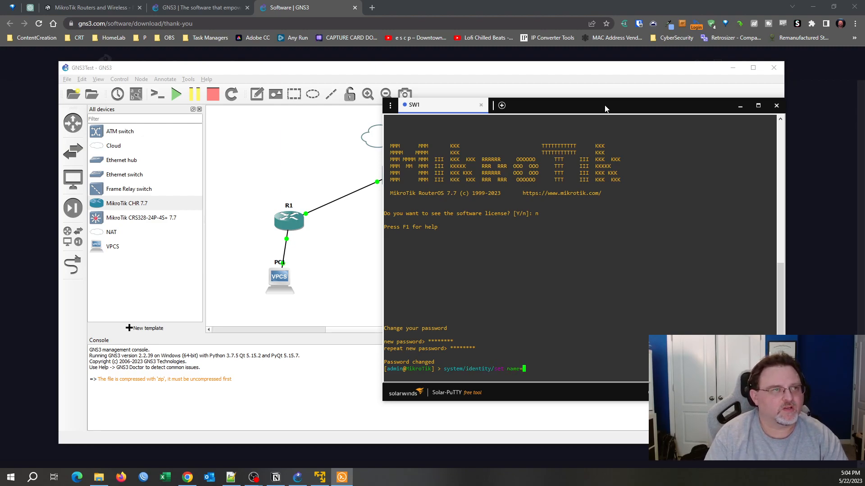
pyautogui.write('SW1')
pyautogui.press('Return')
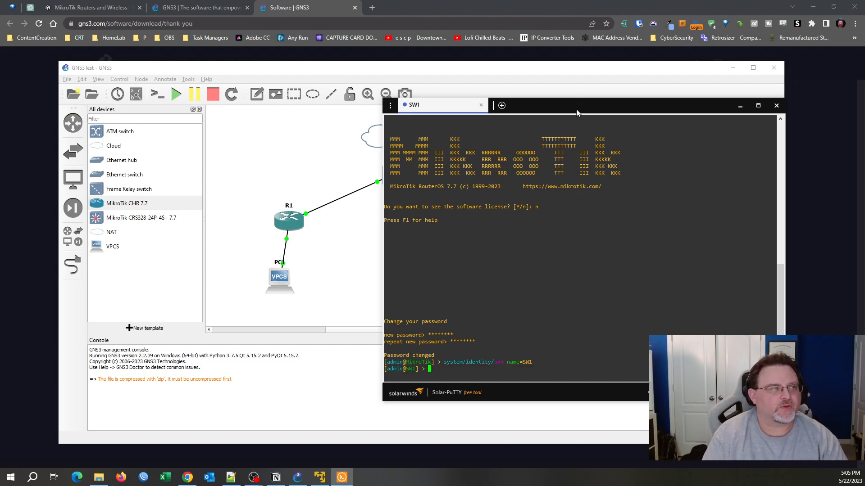
# Export SW1's bridge configuration from interface/bridge, then return to GNS3.
pyautogui.write('int')
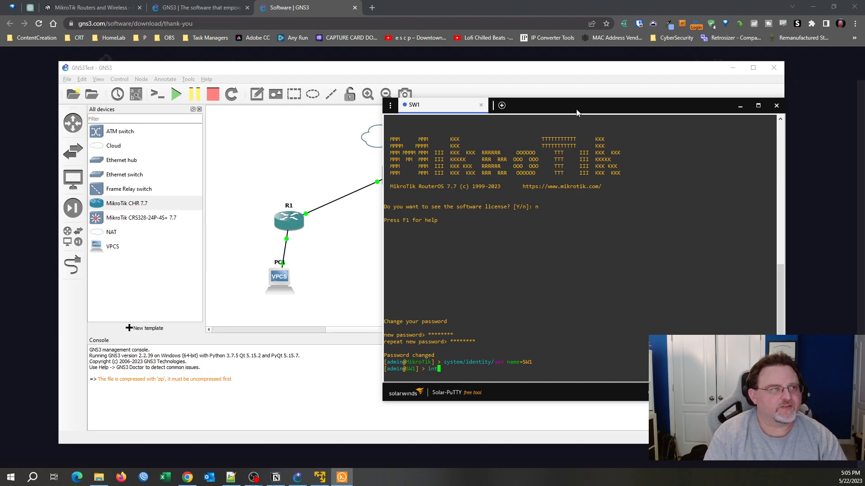
pyautogui.write('erface/br')
pyautogui.press('Return')
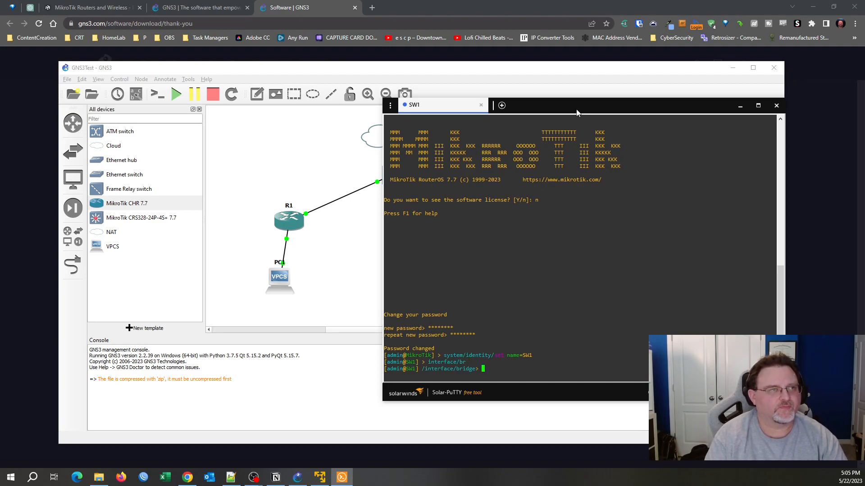
pyautogui.write('export')
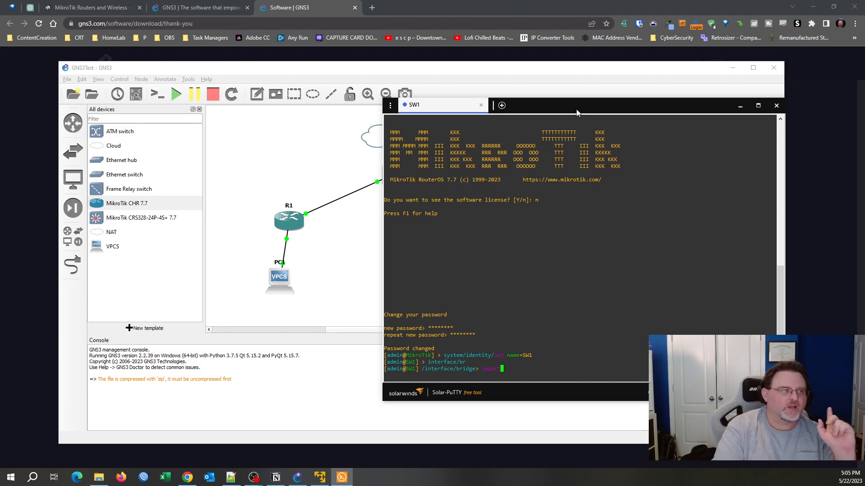
pyautogui.press('Return')
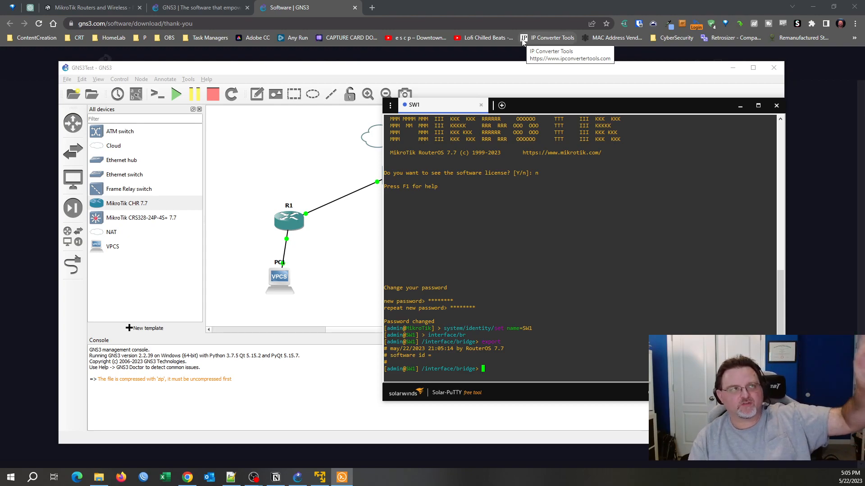
pyautogui.click(549, 93)
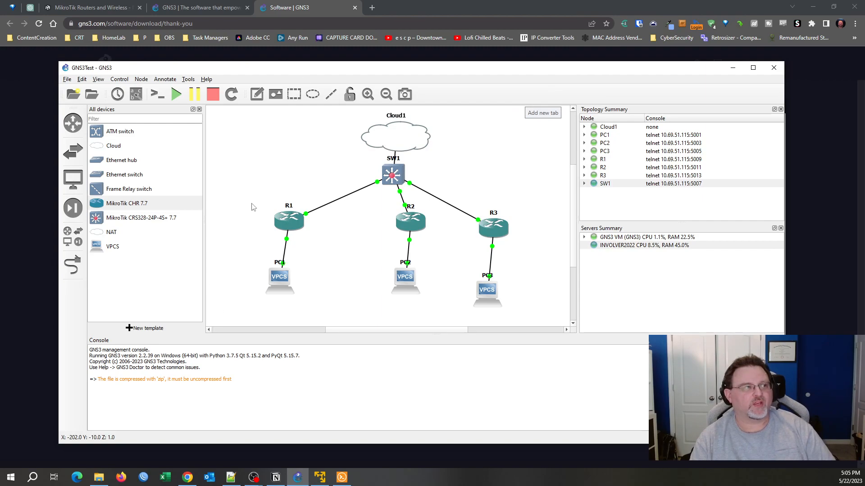
# In WinBox, refresh Neighbors, select SW1, enter its password and connect.
pyautogui.click(143, 477)
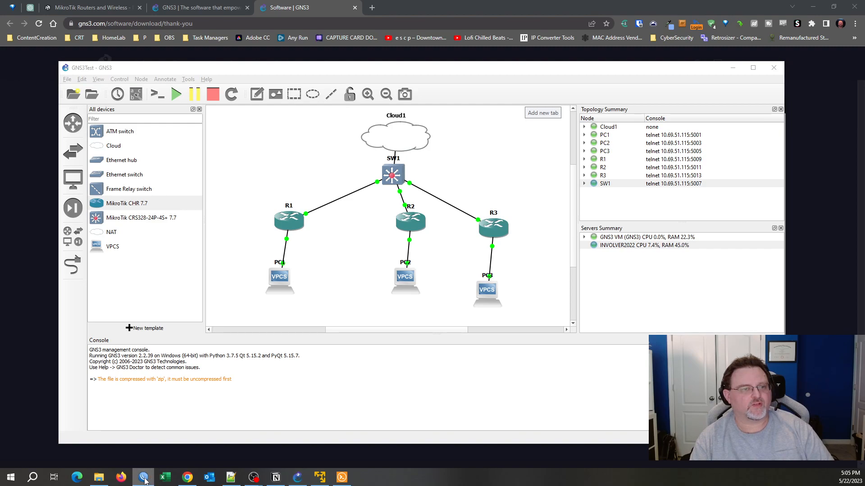
pyautogui.moveTo(327, 199); pyautogui.dragTo(415, 57)
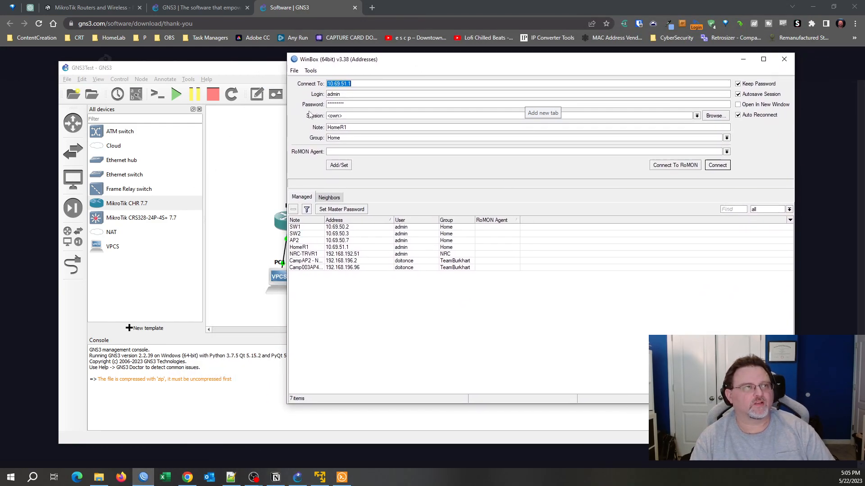
pyautogui.click(324, 197)
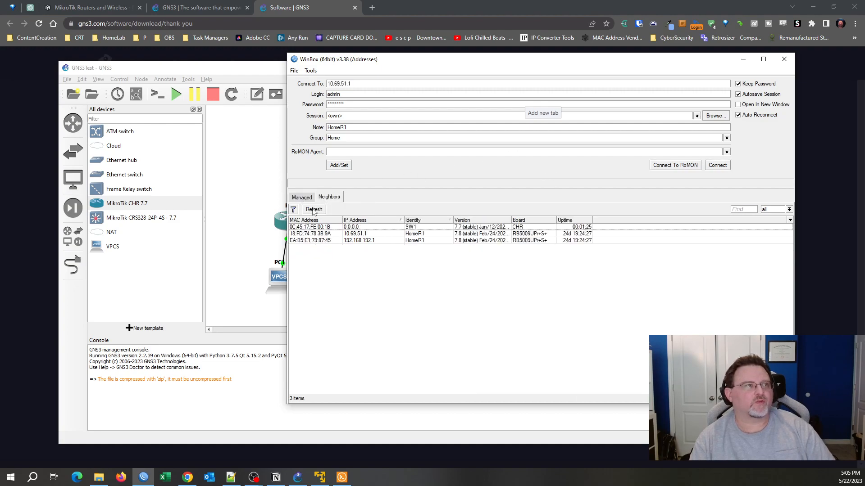
pyautogui.click(314, 209)
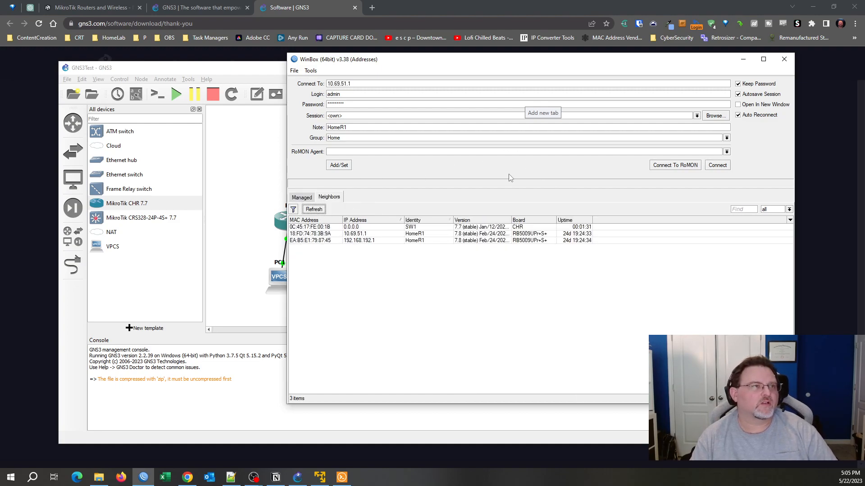
pyautogui.click(420, 227)
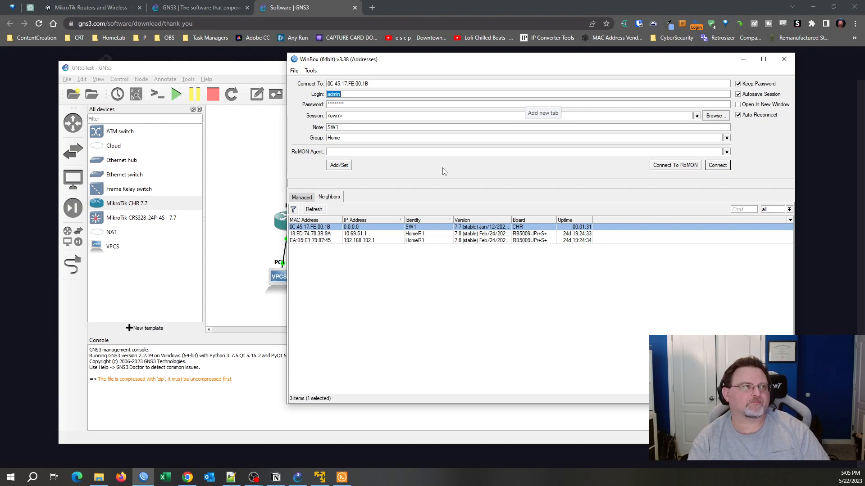
pyautogui.click(364, 105)
pyautogui.hotkey('ctrl', 'a')
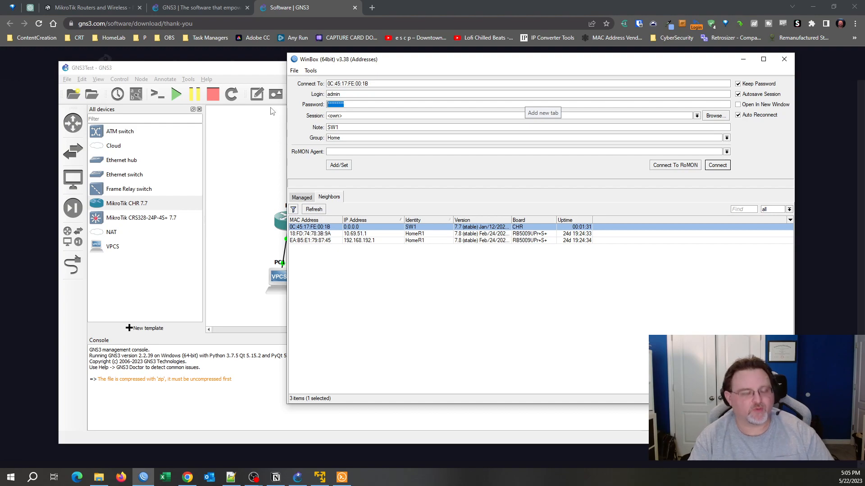
pyautogui.write('**')
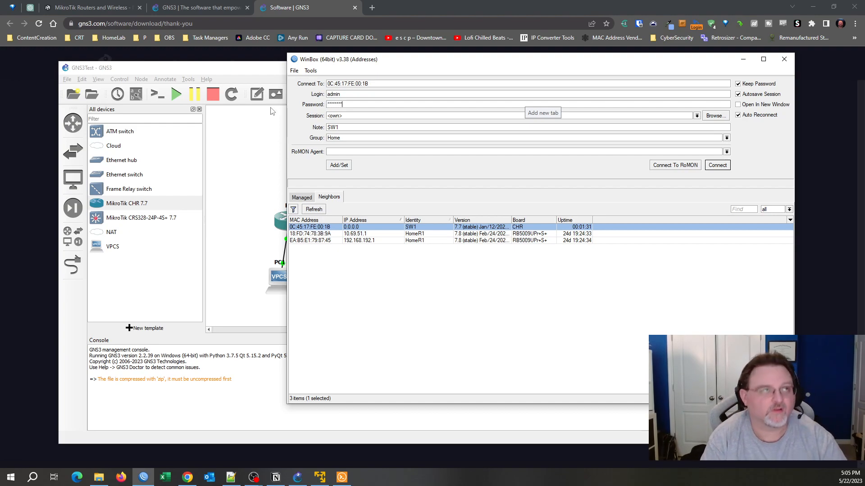
pyautogui.click(717, 165)
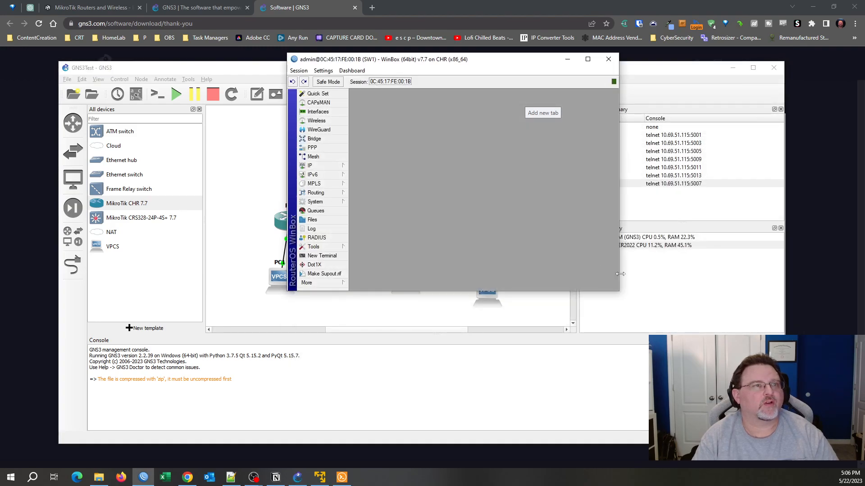
# Enlarge the SW1 session and open Bridge, checking Ports and the empty bridge list.
pyautogui.moveTo(618, 292); pyautogui.dragTo(813, 445)
pyautogui.moveTo(580, 59); pyautogui.dragTo(586, 39)
pyautogui.hotkey('ctrl', '+')
pyautogui.hotkey('ctrl', '+')
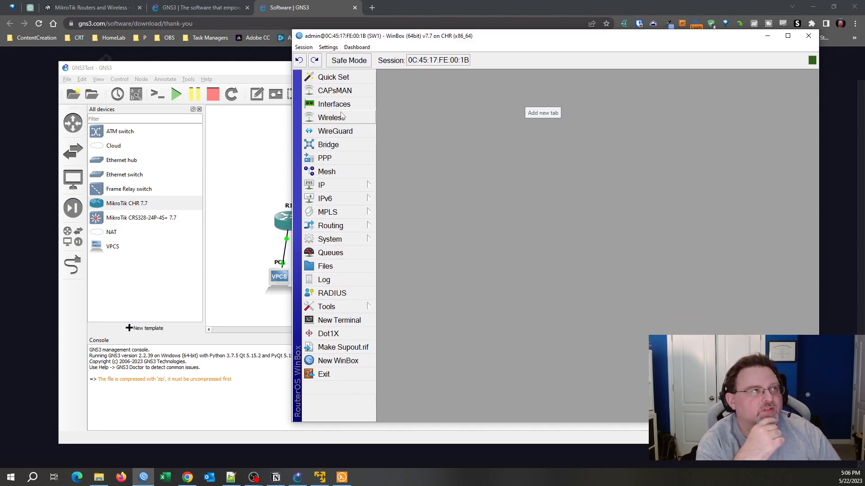
pyautogui.click(350, 147)
pyautogui.click(418, 145)
pyautogui.click(394, 143)
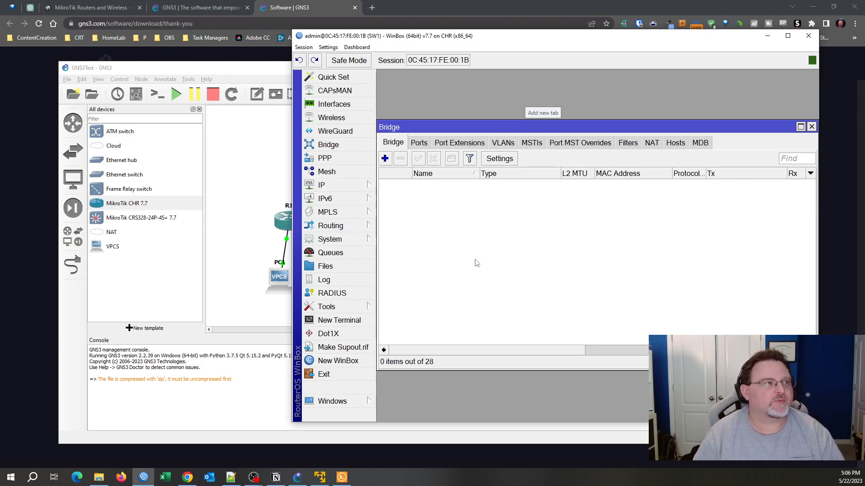
pyautogui.hotkey('alt', 'Tab')
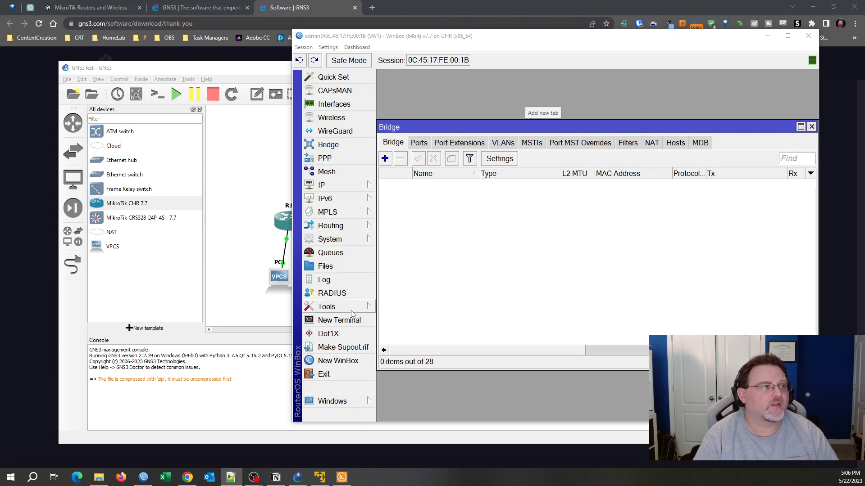
# Paste the bridge script into a New Terminal to create VlanBridge.
pyautogui.click(339, 320)
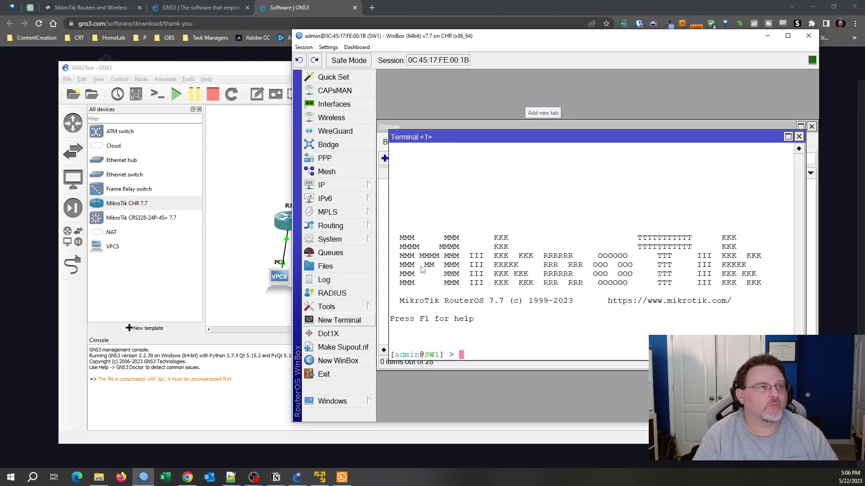
pyautogui.rightClick(499, 173)
pyautogui.click(522, 212)
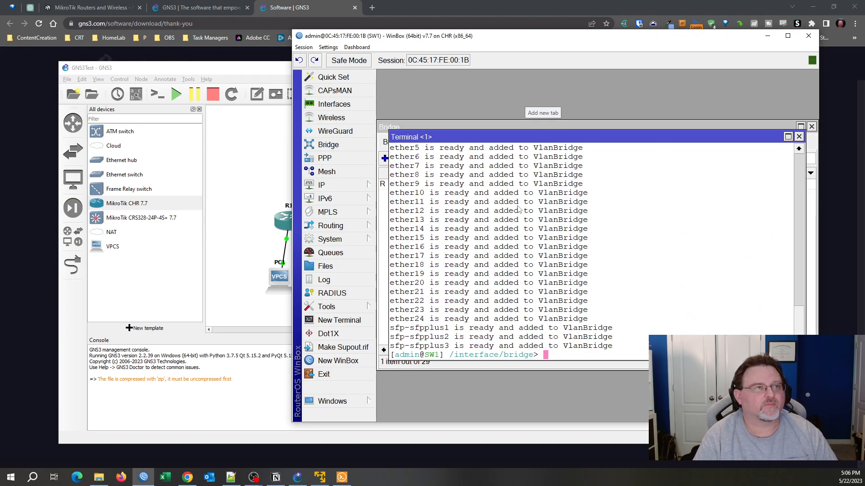
pyautogui.click(799, 136)
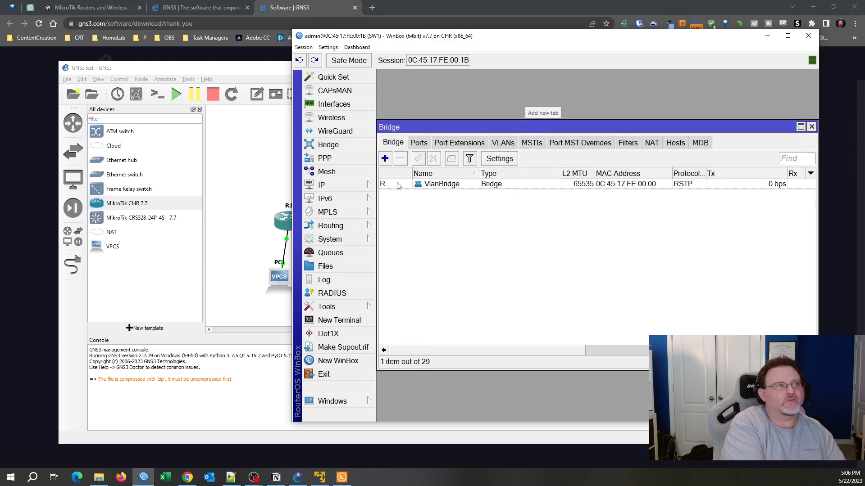
# Select VlanBridge and review its member ports on the Ports tab.
pyautogui.click(431, 185)
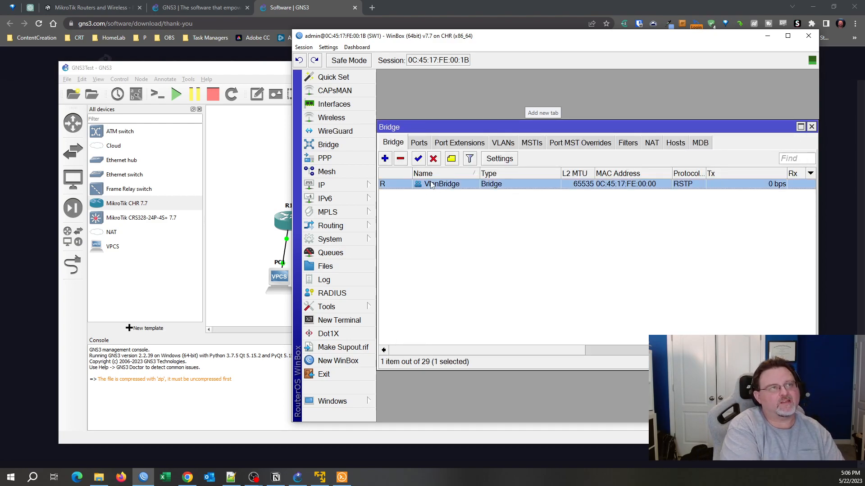
pyautogui.click(419, 142)
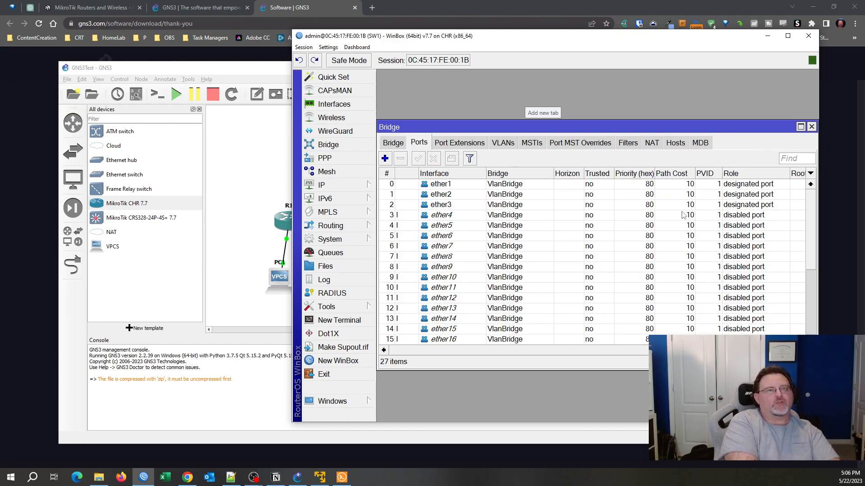
pyautogui.moveTo(810, 206)
pyautogui.mouseDown()
pyautogui.moveTo(804, 315)
pyautogui.moveTo(806, 198)
pyautogui.mouseUp()
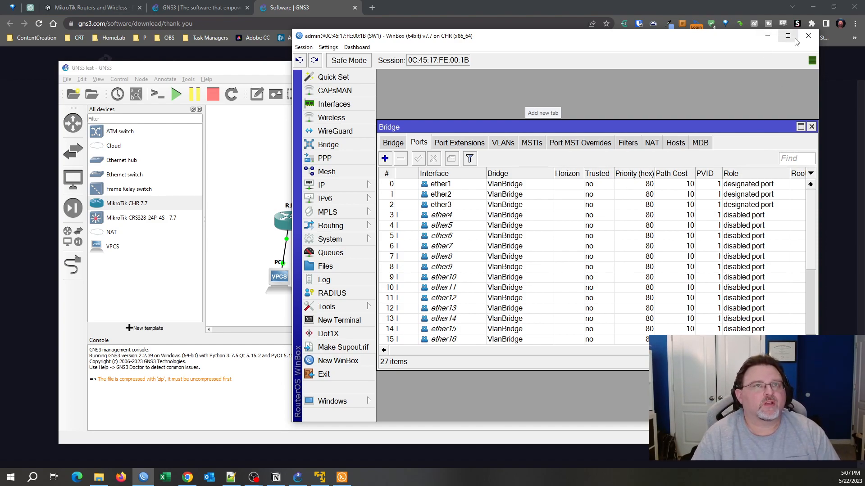
# Close the SW1 session, refresh WinBox Neighbors, and minimize WinBox to reveal the GNS3 topology.
pyautogui.click(806, 37)
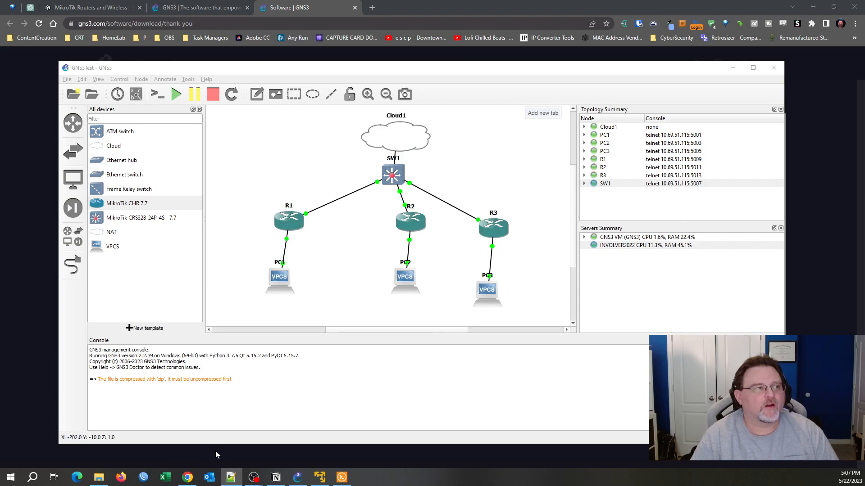
pyautogui.click(143, 477)
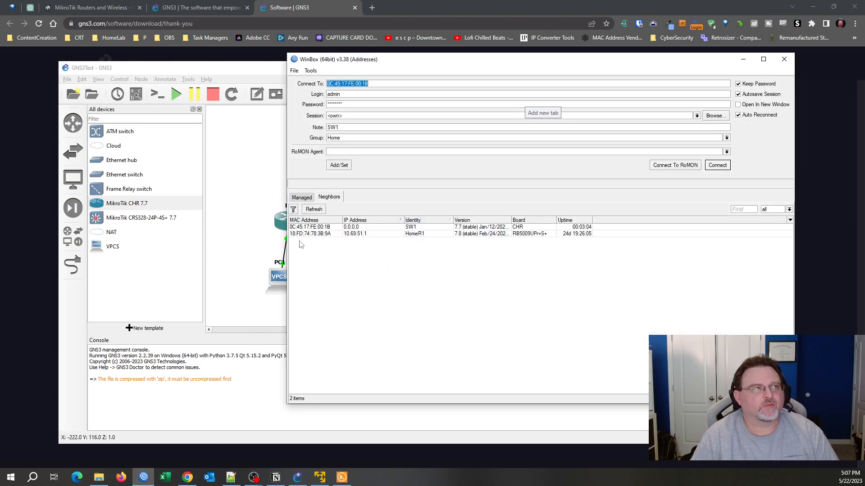
pyautogui.click(318, 210)
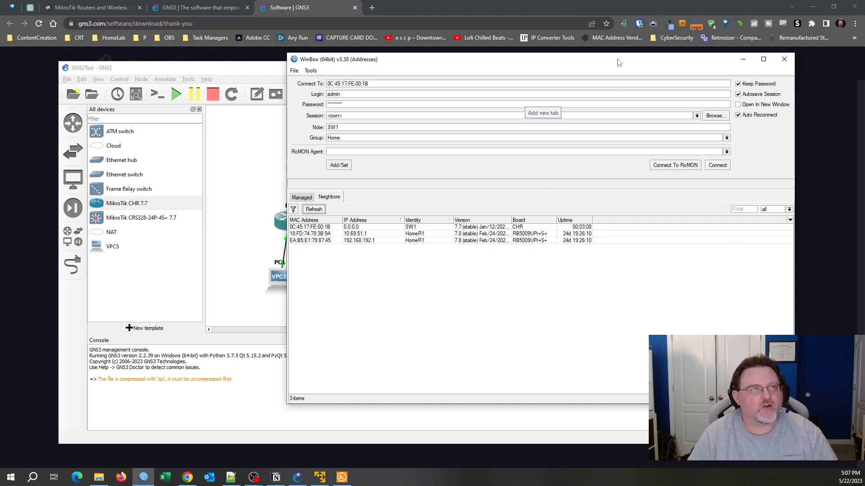
pyautogui.click(743, 60)
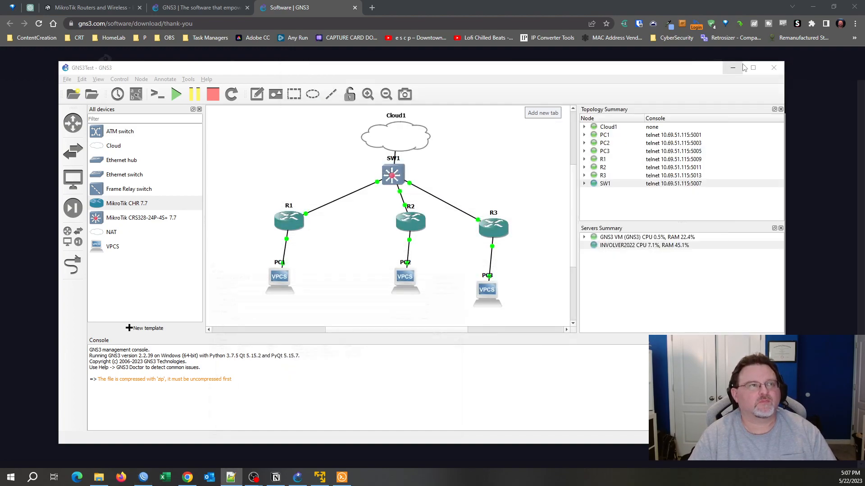
pyautogui.click(278, 219)
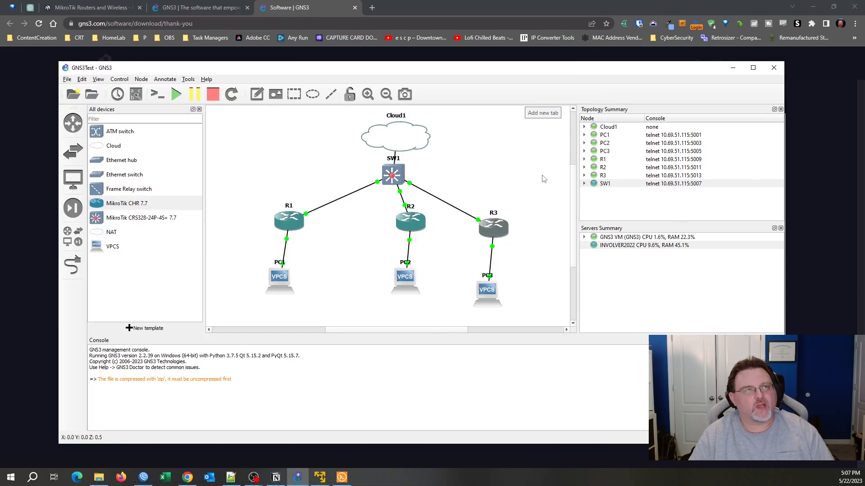
pyautogui.moveTo(573, 174)
pyautogui.mouseDown()
pyautogui.moveTo(576, 245)
pyautogui.moveTo(563, 165)
pyautogui.moveTo(561, 173)
pyautogui.mouseUp()
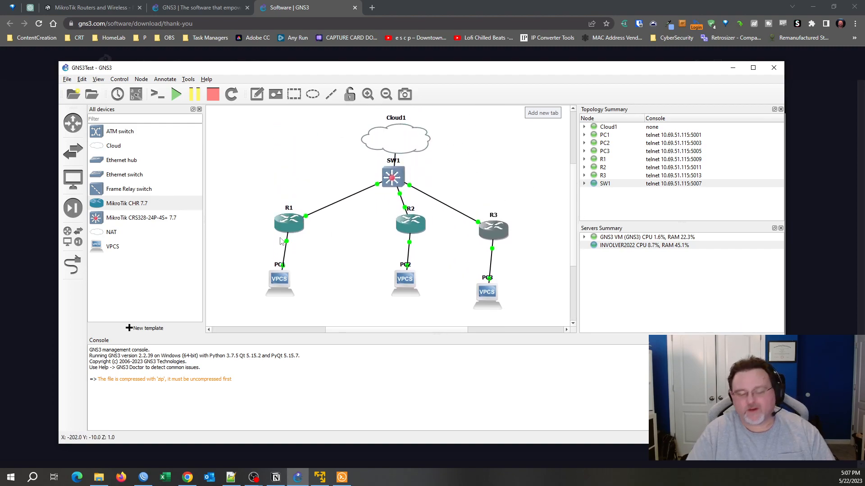
# Open R1's console, close the R3 console, log in as admin and set a new password.
pyautogui.rightClick(287, 220)
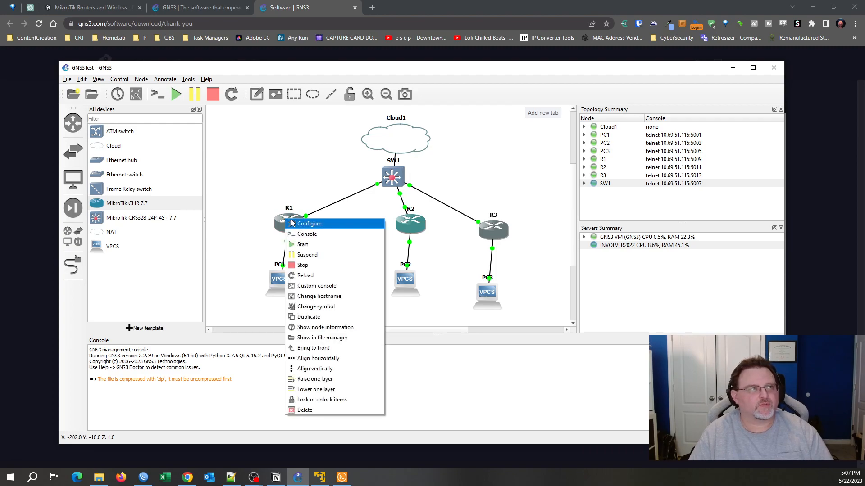
pyautogui.click(314, 235)
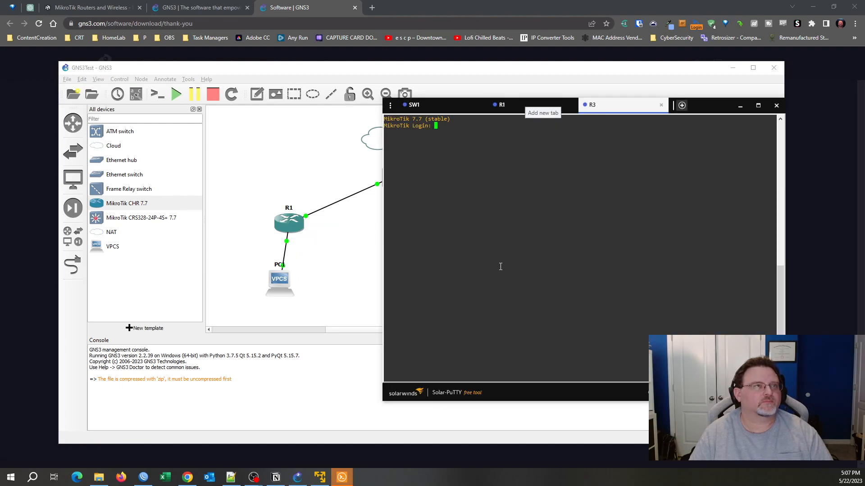
pyautogui.click(503, 107)
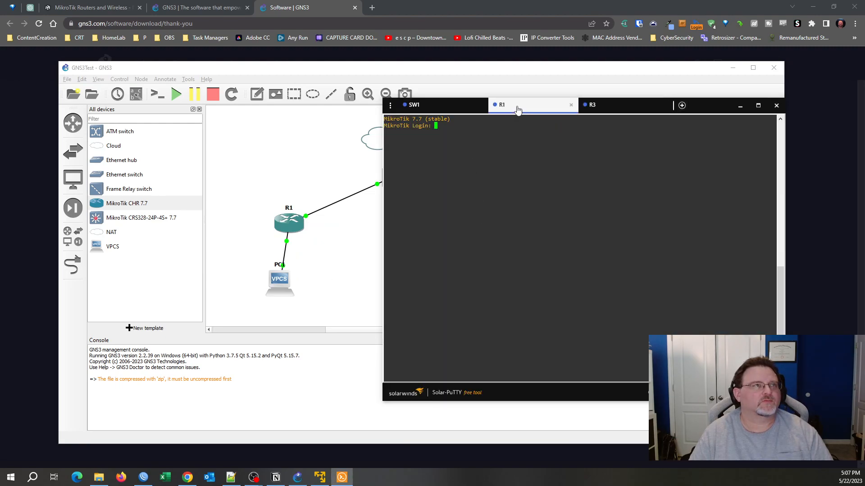
pyautogui.click(661, 105)
pyautogui.write('admin')
pyautogui.press('Return')
pyautogui.press('Return')
pyautogui.write('n')
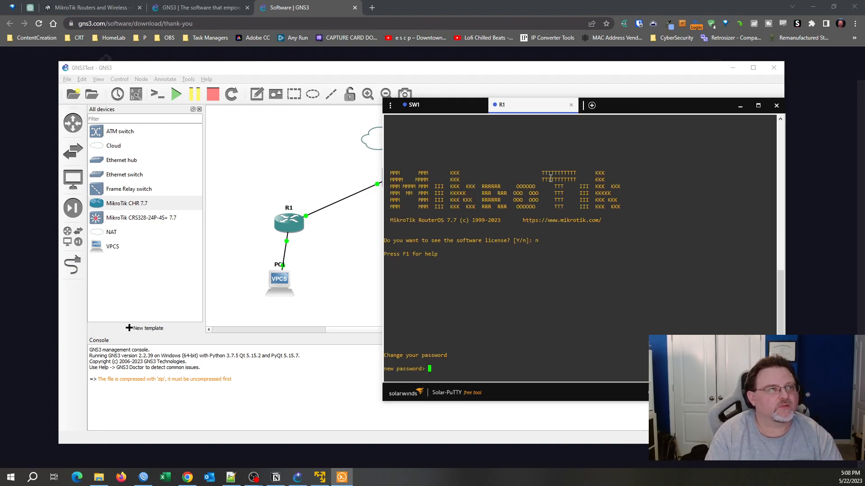
pyautogui.write('password')
pyautogui.press('Return')
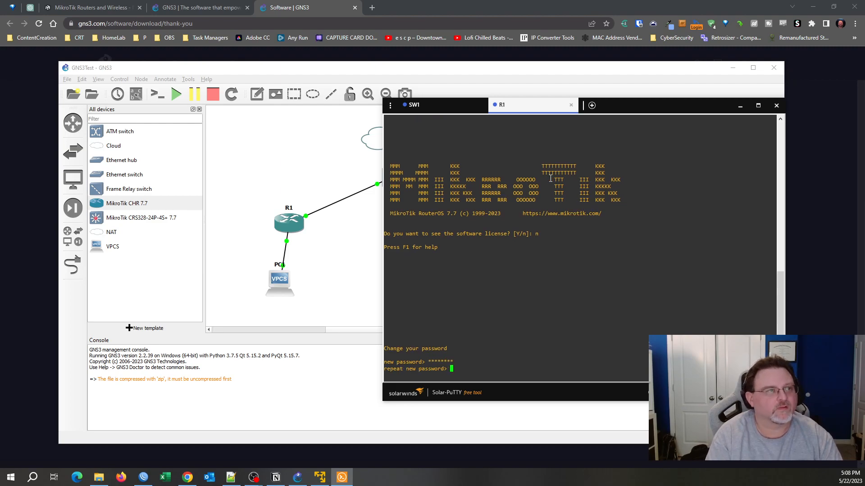
pyautogui.write('password')
pyautogui.press('Return')
# Set R1's identity to R1 and print its IP addresses.
pyautogui.write('system/identity/set name=R1')
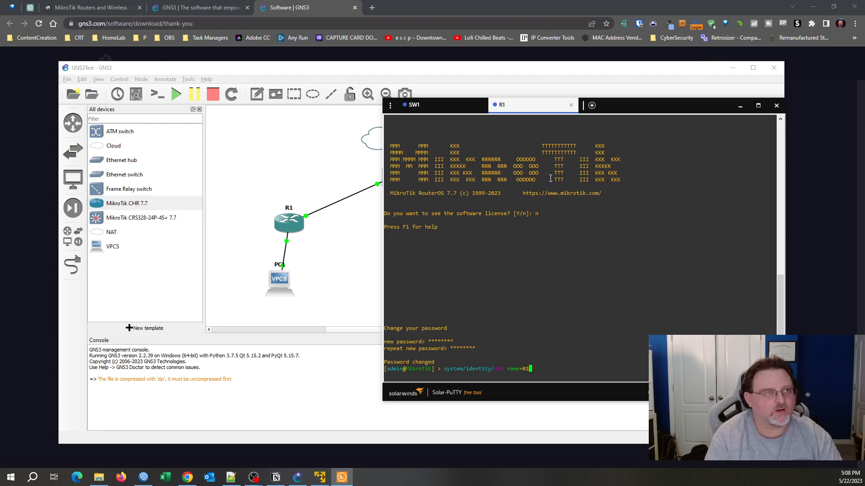
pyautogui.press('Return')
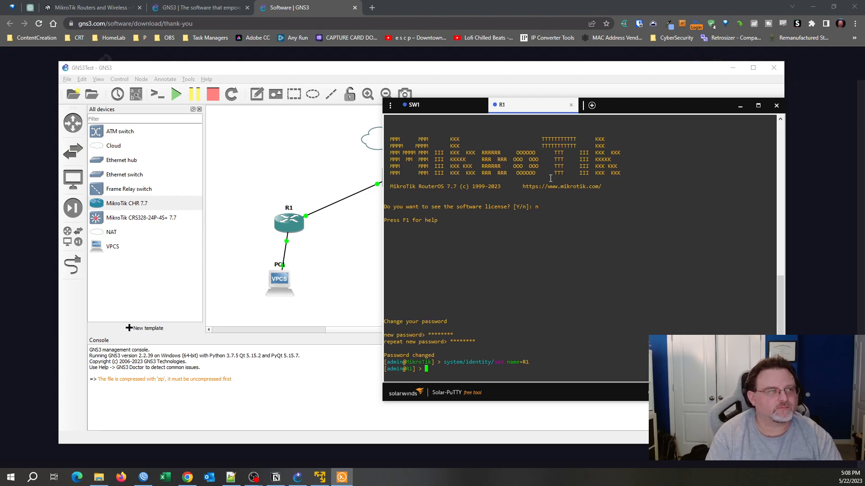
pyautogui.write('ip address/')
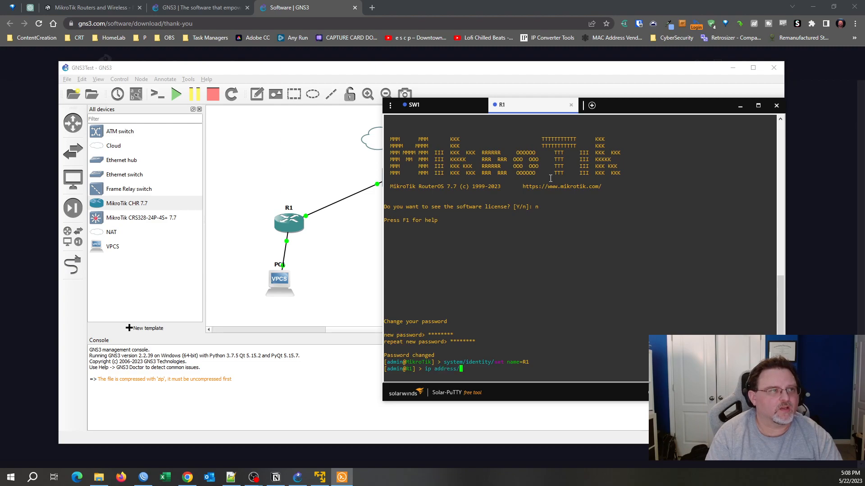
pyautogui.write('print')
pyautogui.press('Return')
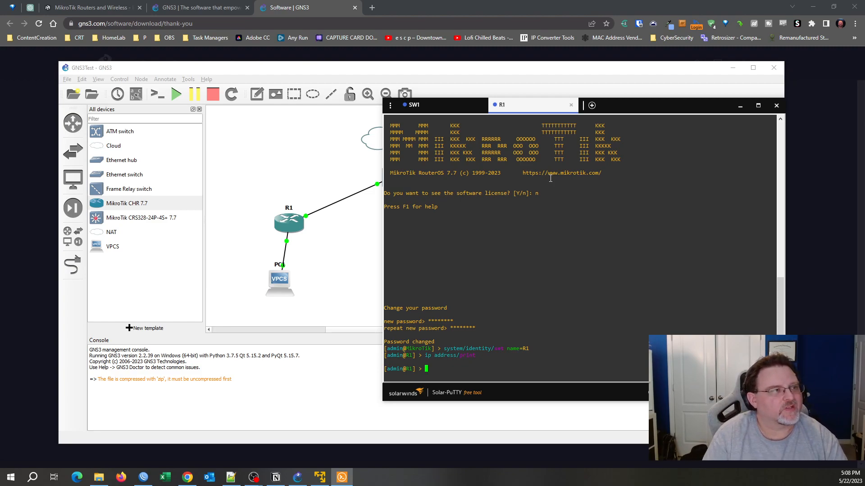
# Run export in R1's ip firewall context, then return to R1 in GNS3.
pyautogui.write('ip ')
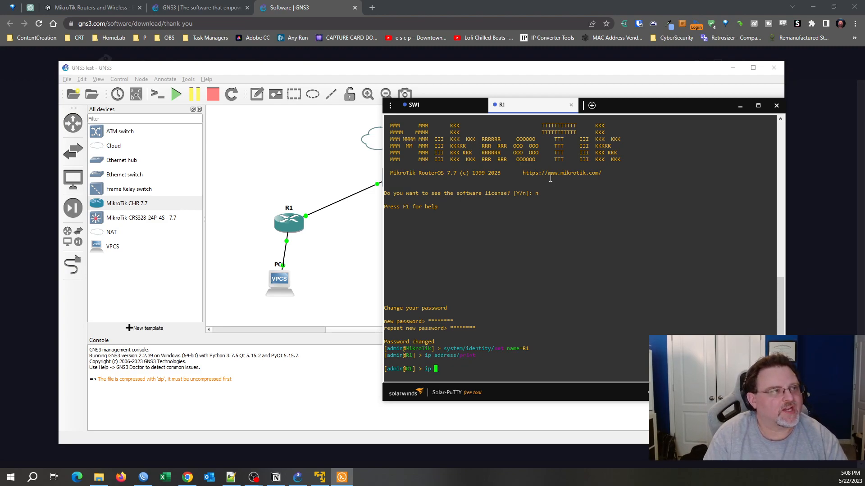
pyautogui.write('a')
pyautogui.write('dhc')
pyautogui.press('BackSpace')
pyautogui.press('BackSpace')
pyautogui.press('BackSpace')
pyautogui.press('BackSpace')
pyautogui.write('i')
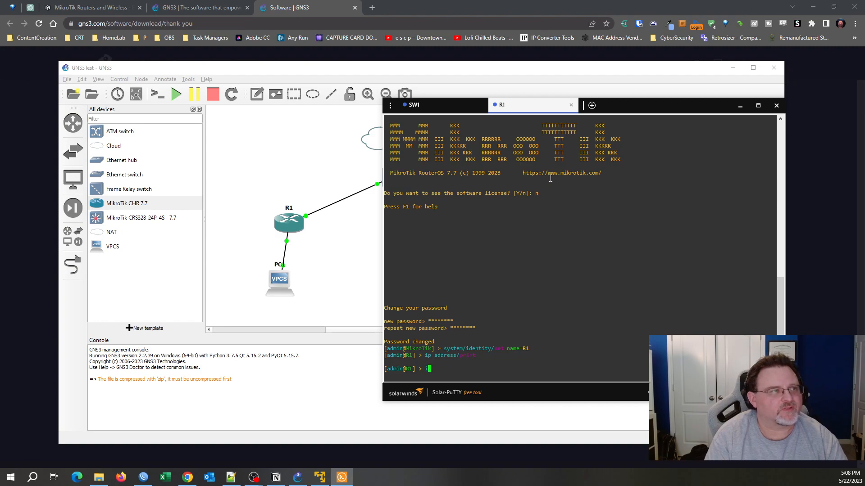
pyautogui.write('p[ fir')
pyautogui.press('Tab')
pyautogui.press('Return')
pyautogui.write('exp')
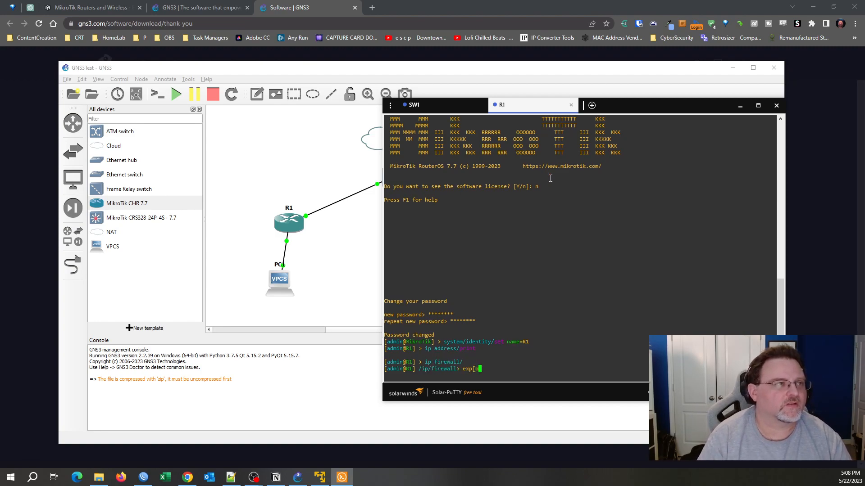
pyautogui.write('ort')
pyautogui.press('Return')
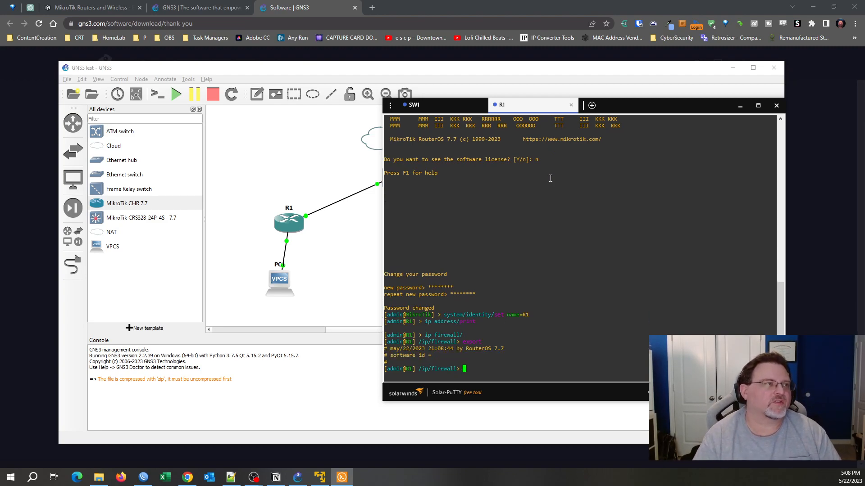
pyautogui.click(648, 91)
pyautogui.click(292, 228)
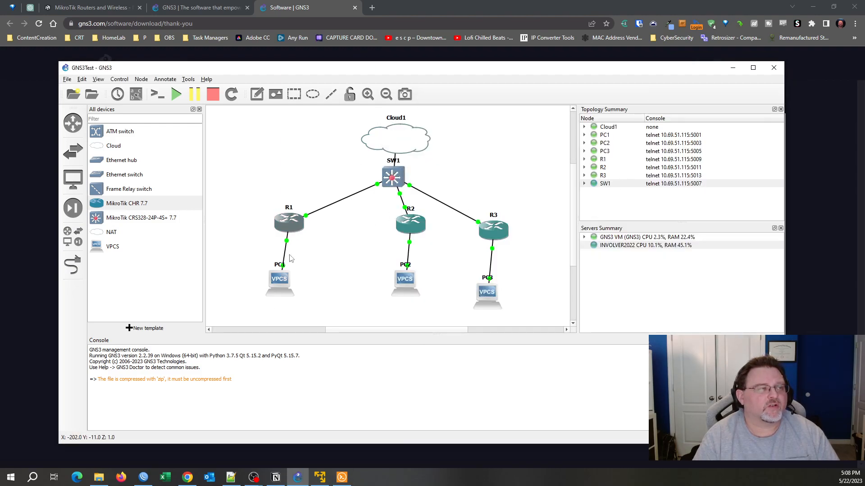
# Reconnect WinBox to SW1 from the Neighbors list.
pyautogui.click(143, 476)
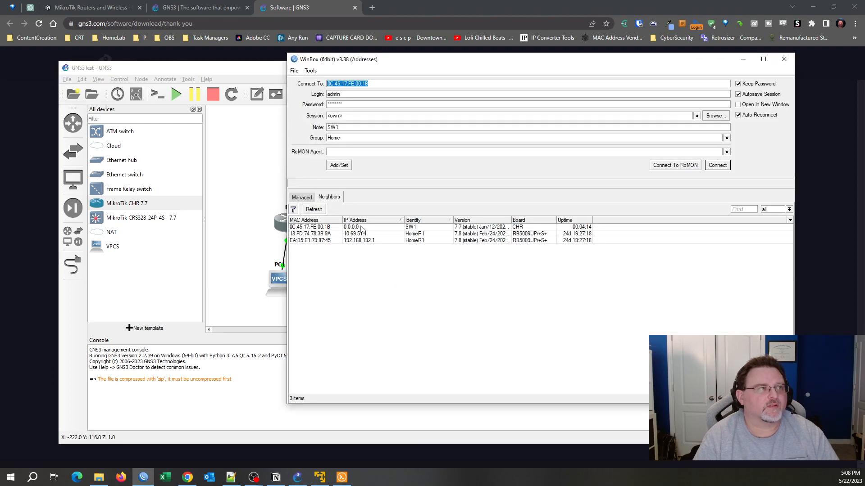
pyautogui.click(363, 227)
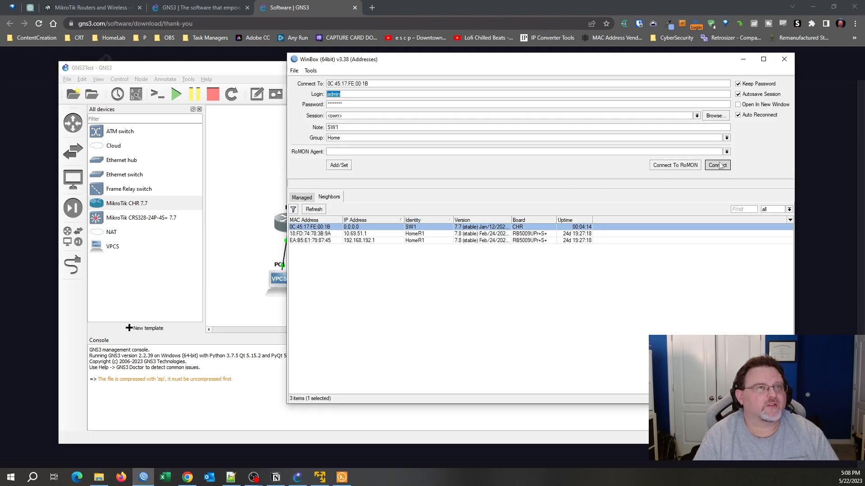
pyautogui.click(718, 165)
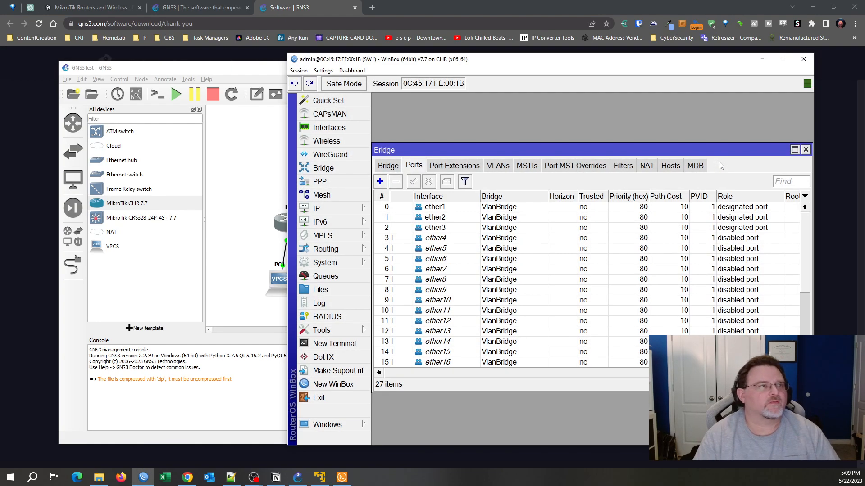
# Browse VlanBridge's member ports from ether1 to the last, ending on the bridge list.
pyautogui.click(554, 249)
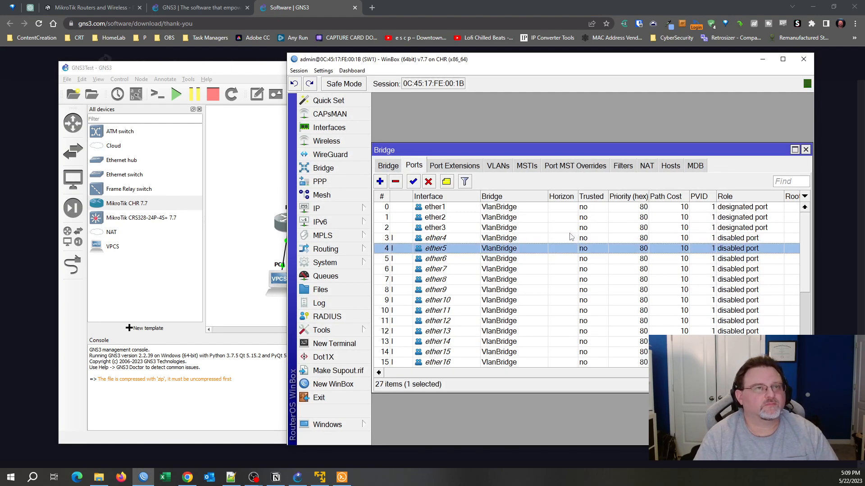
pyautogui.press('End')
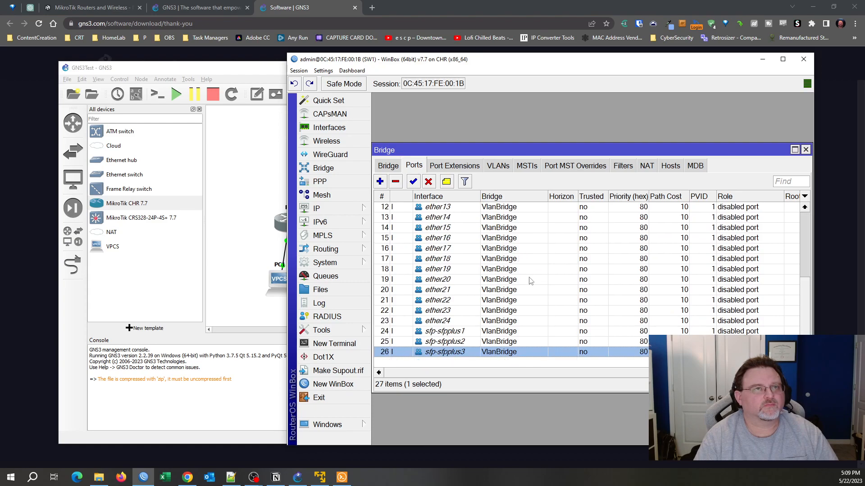
pyautogui.press('Home')
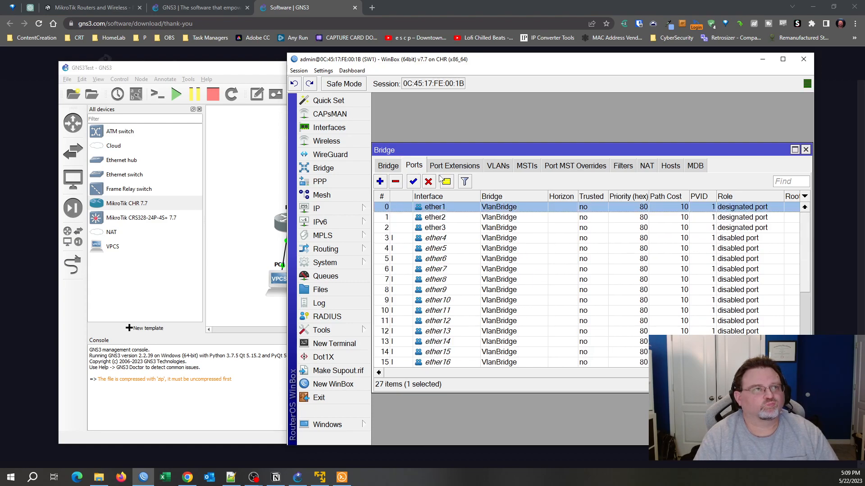
pyautogui.scroll(-4, 807, 227)
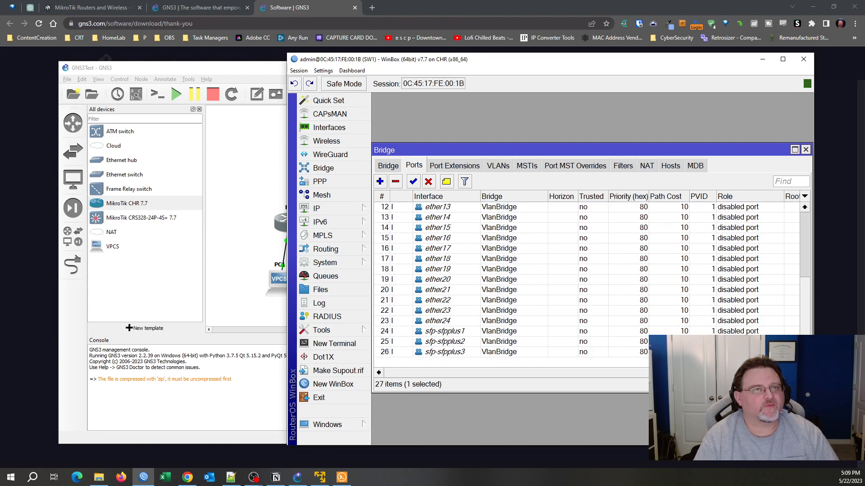
pyautogui.scroll(4, 697, 230)
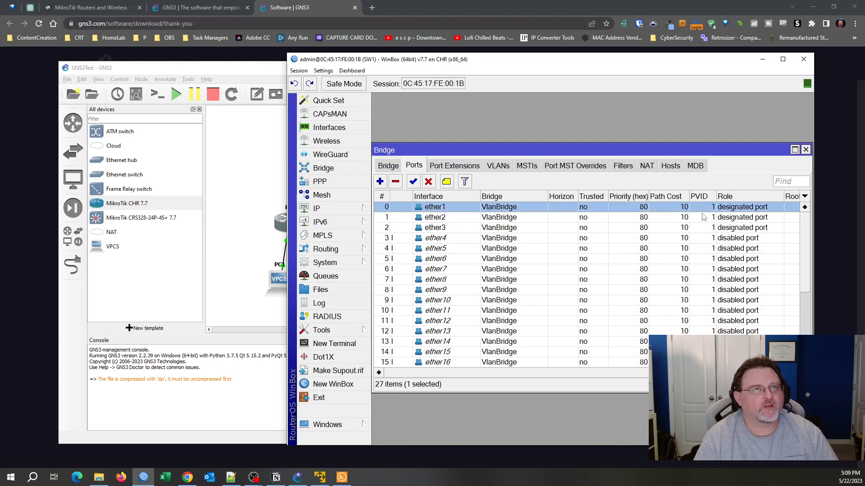
pyautogui.press('Down')
pyautogui.press('Down')
pyautogui.press('Up')
pyautogui.press('Up')
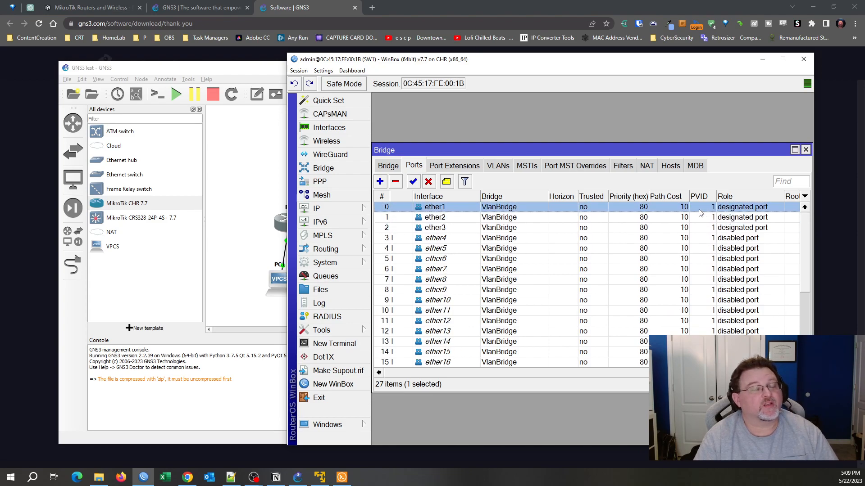
pyautogui.click(388, 166)
# Glance at VlanBridge's properties unchanged, then browse the Interfaces, VLAN and Interface List tabs.
pyautogui.doubleClick(433, 211)
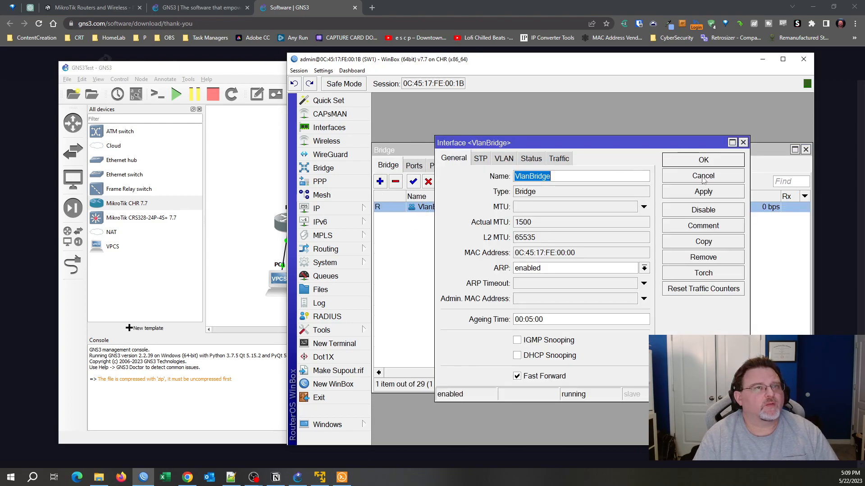
pyautogui.click(703, 177)
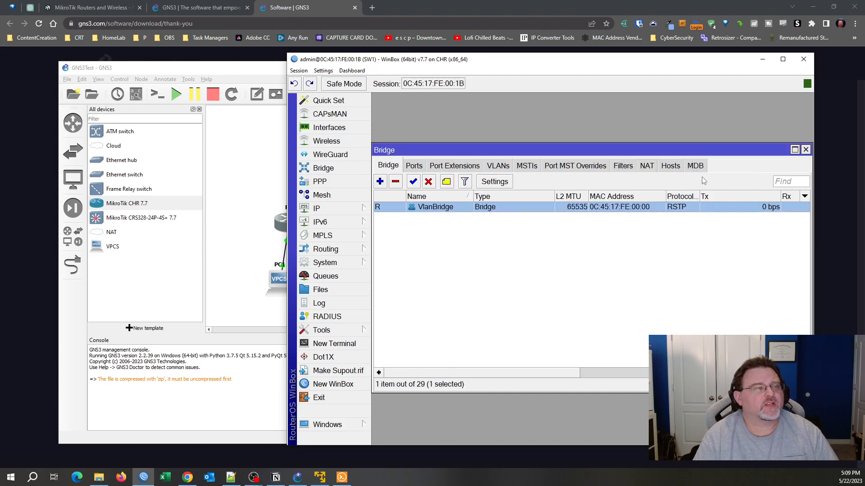
pyautogui.click(329, 128)
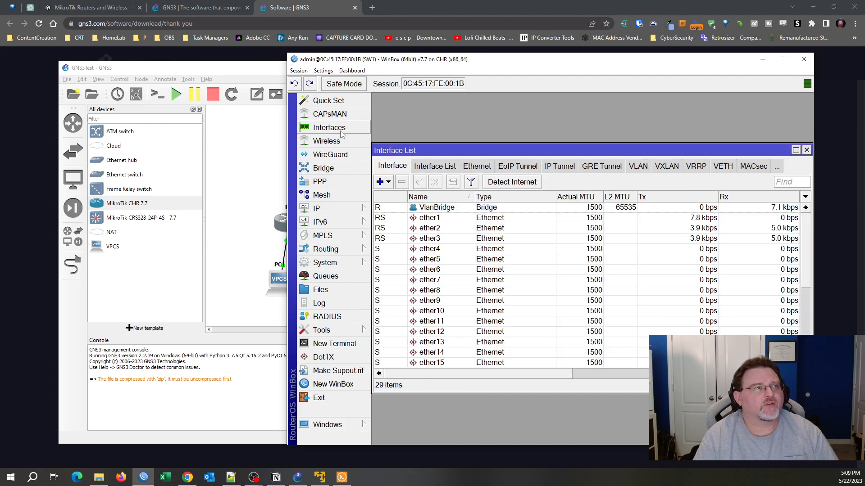
pyautogui.click(635, 169)
pyautogui.click(398, 166)
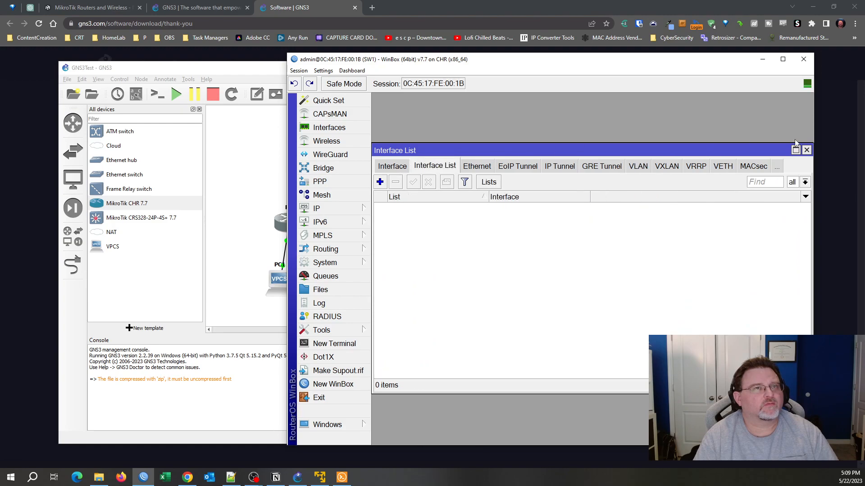
pyautogui.click(806, 151)
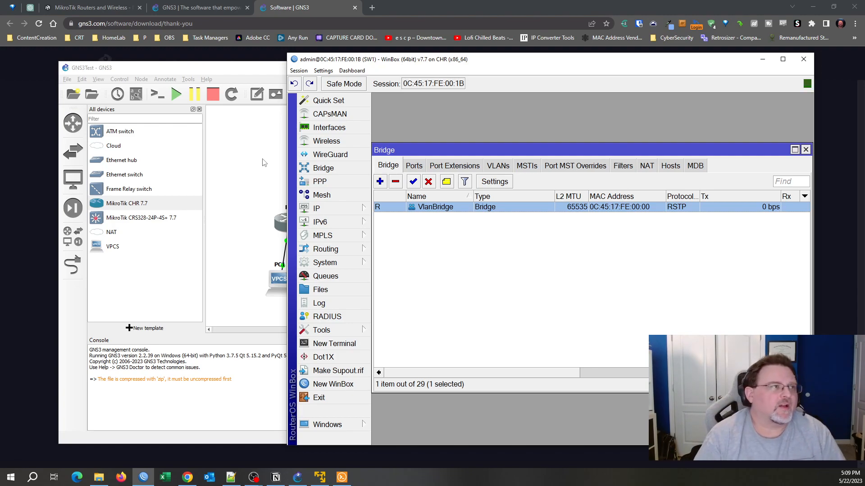
# Move WinBox lower to reveal the topology, reopen Bridge and review its settings unchanged.
pyautogui.click(805, 150)
pyautogui.moveTo(668, 56); pyautogui.dragTo(723, 30)
pyautogui.click(374, 136)
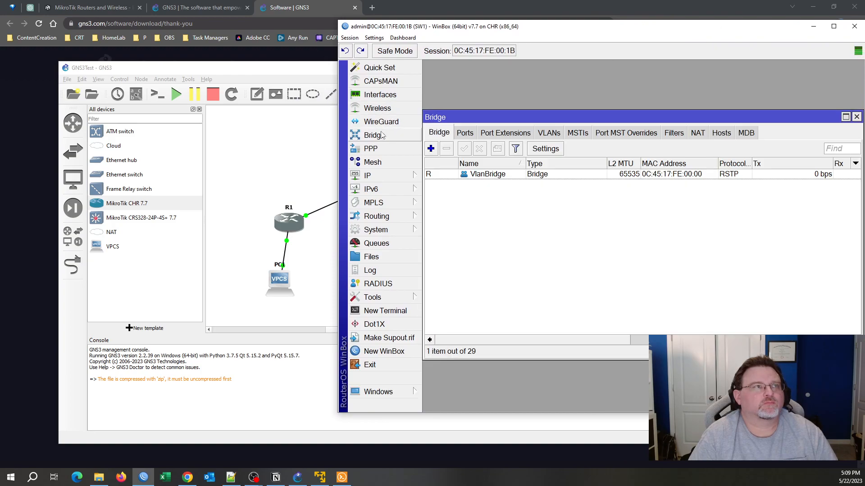
pyautogui.click(484, 174)
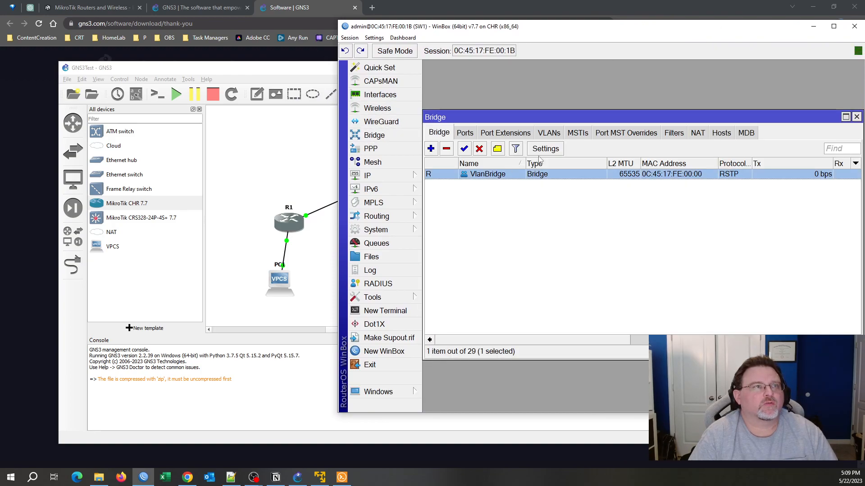
pyautogui.click(547, 150)
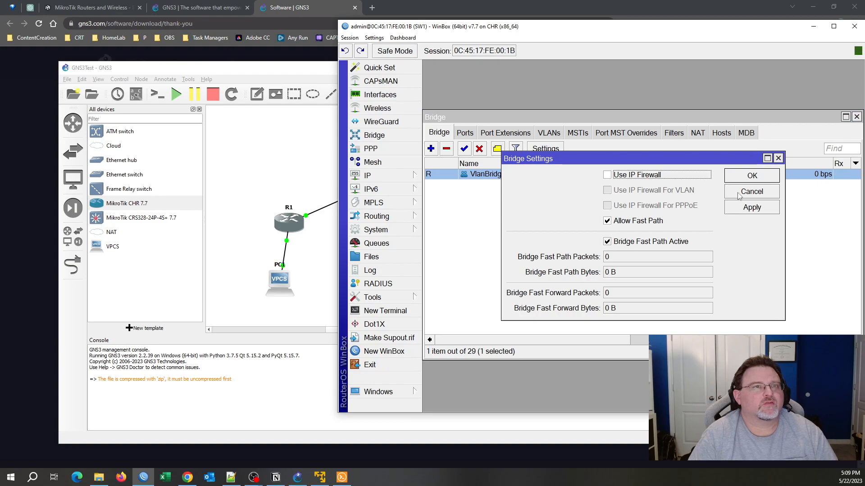
pyautogui.click(738, 194)
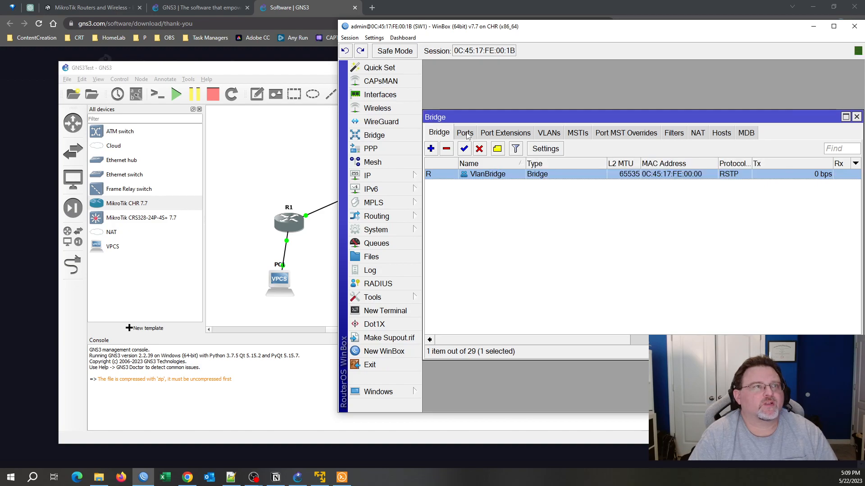
# Browse the bridge's Ports, VLANs, MSTIs, Filters, NAT and Hosts tabs, sorting hosts by interface.
pyautogui.click(467, 134)
pyautogui.click(549, 133)
pyautogui.click(505, 133)
pyautogui.click(577, 133)
pyautogui.click(620, 134)
pyautogui.click(673, 133)
pyautogui.click(697, 133)
pyautogui.click(721, 133)
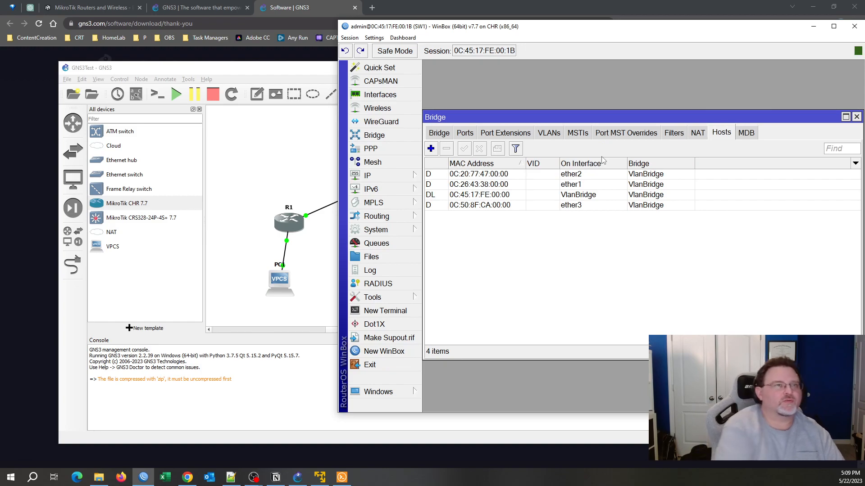
pyautogui.click(593, 166)
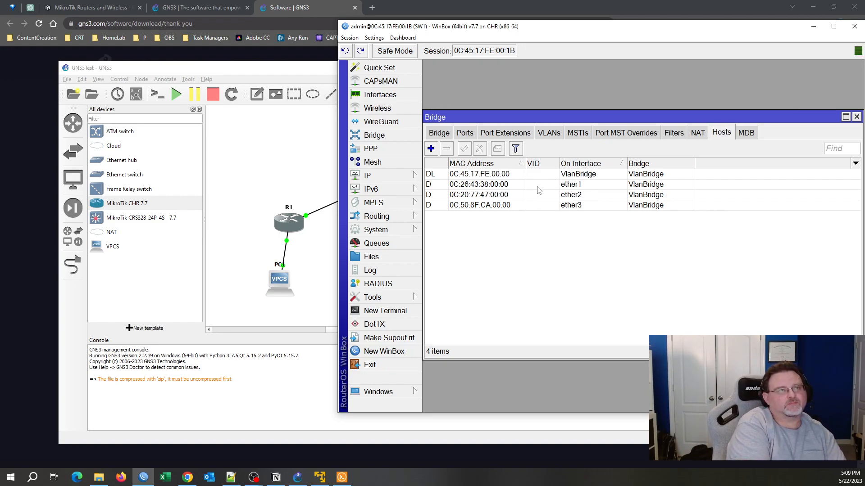
pyautogui.click(521, 207)
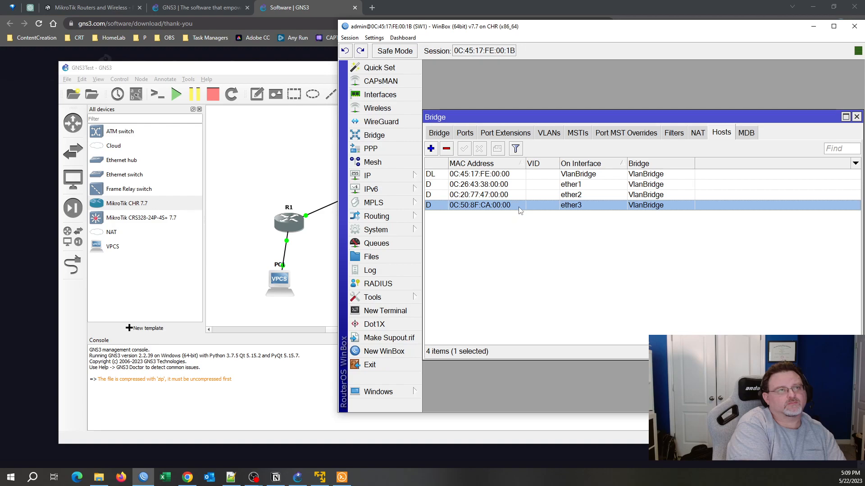
pyautogui.click(439, 133)
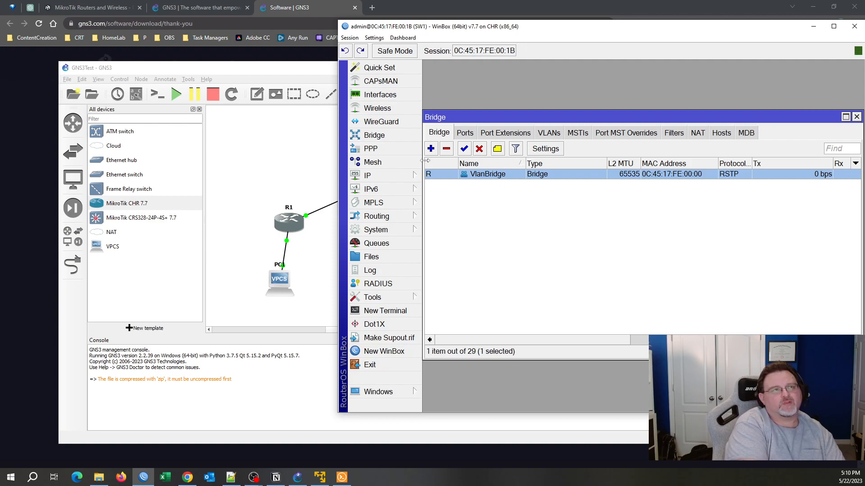
# Add sfp-sfpplus4 as a new port of the VlanBridge.
pyautogui.click(468, 133)
pyautogui.scroll(-3, 552, 234)
pyautogui.scroll(-1, 552, 233)
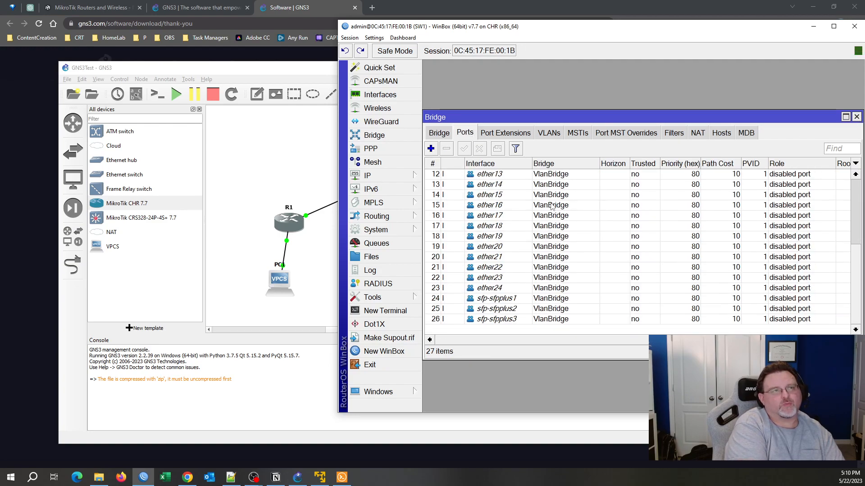
pyautogui.click(484, 320)
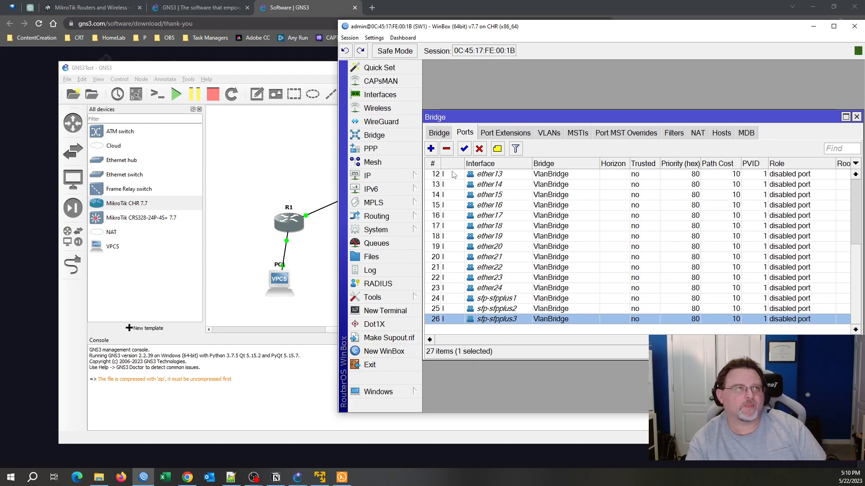
pyautogui.click(431, 150)
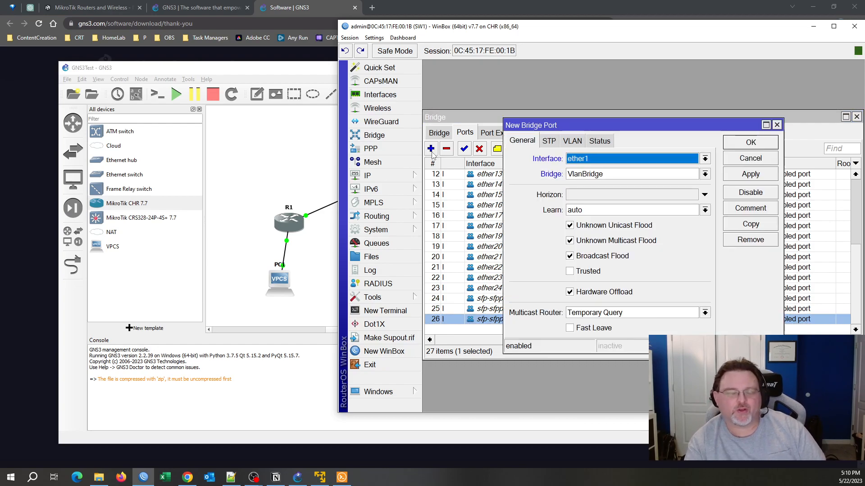
pyautogui.click(683, 162)
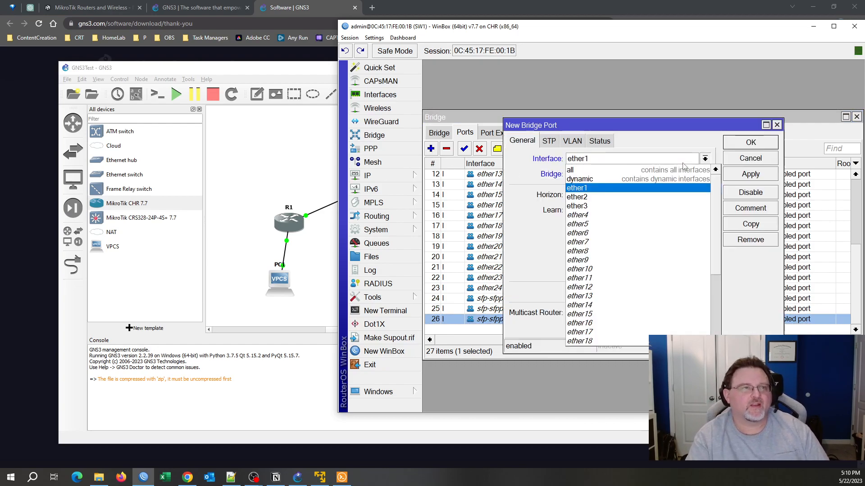
pyautogui.scroll(-3, 586, 200)
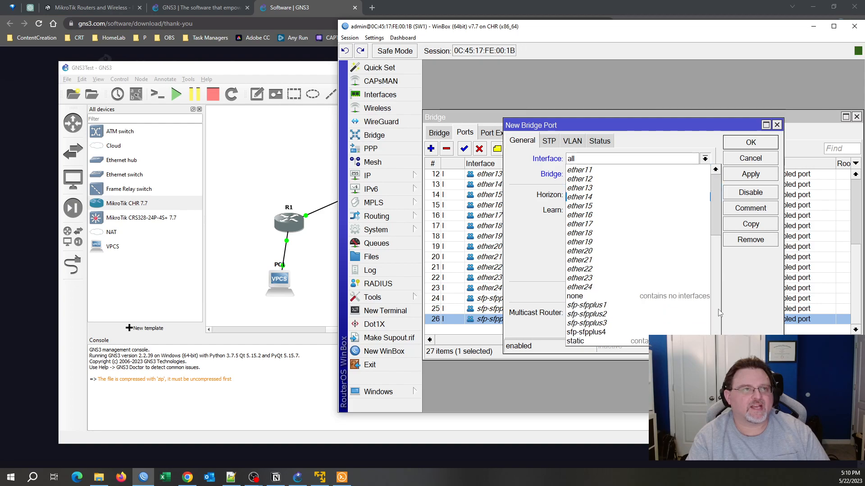
pyautogui.click(599, 334)
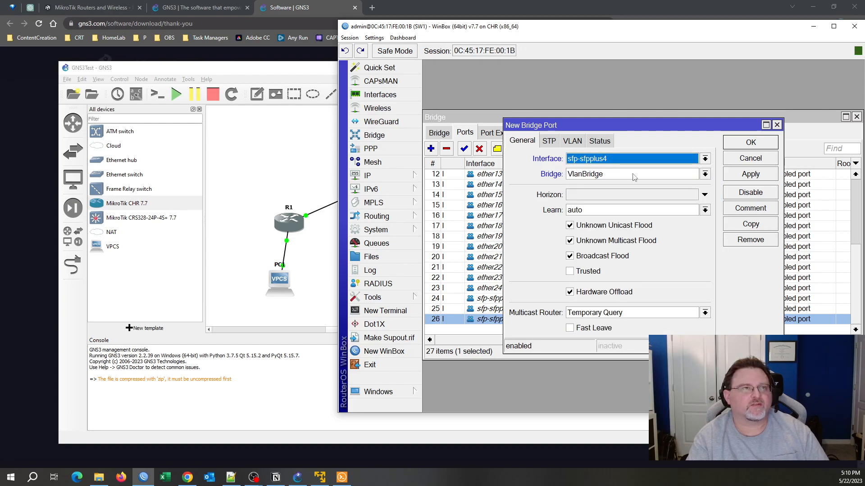
pyautogui.click(744, 175)
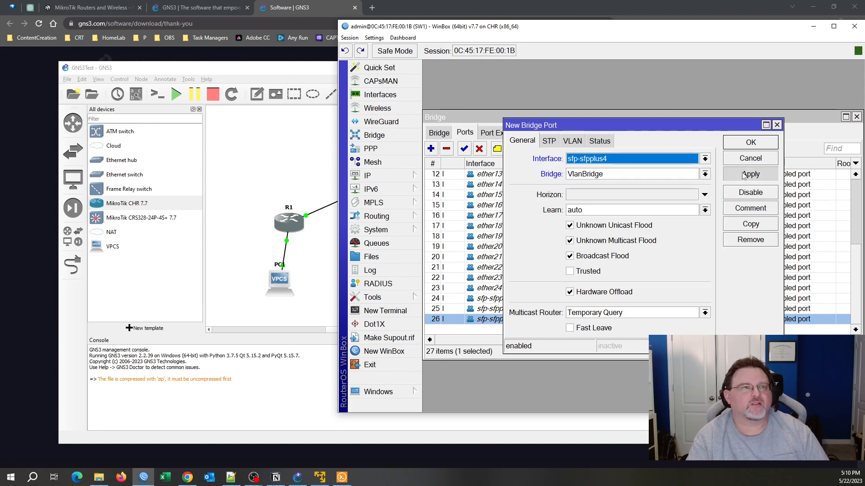
pyautogui.click(751, 144)
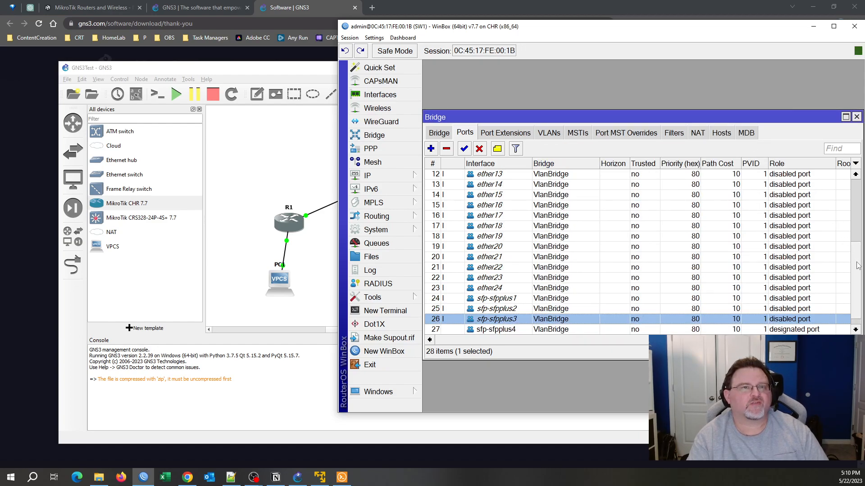
# Close the Bridge window and the SW1 session window.
pyautogui.scroll(4, 855, 268)
pyautogui.click(857, 117)
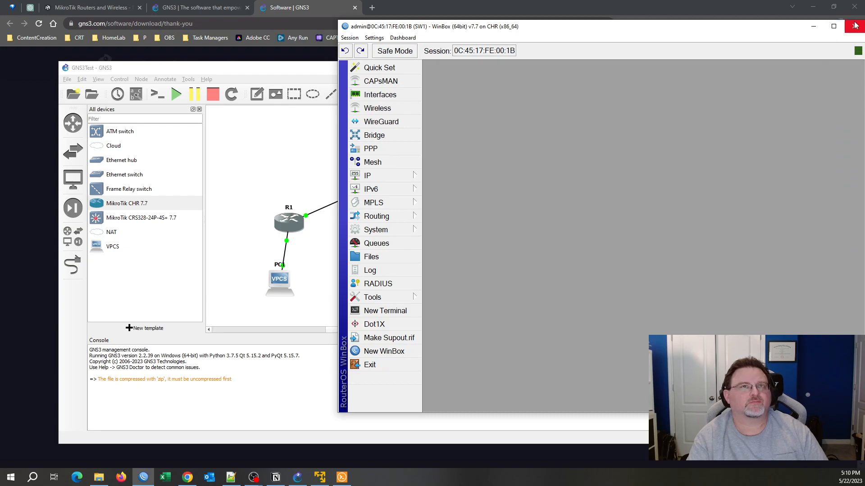
pyautogui.click(855, 20)
# Close the SW1 session and bring back the WinBox login window.
pyautogui.click(622, 59)
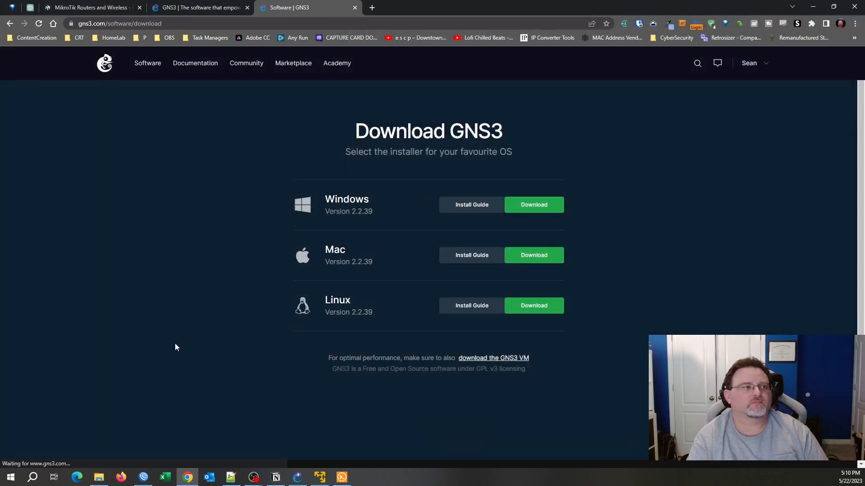
pyautogui.click(141, 479)
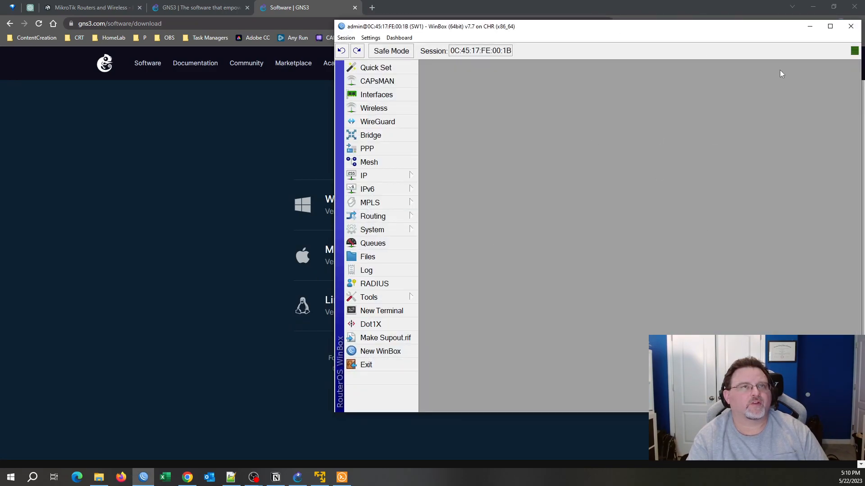
pyautogui.click(851, 26)
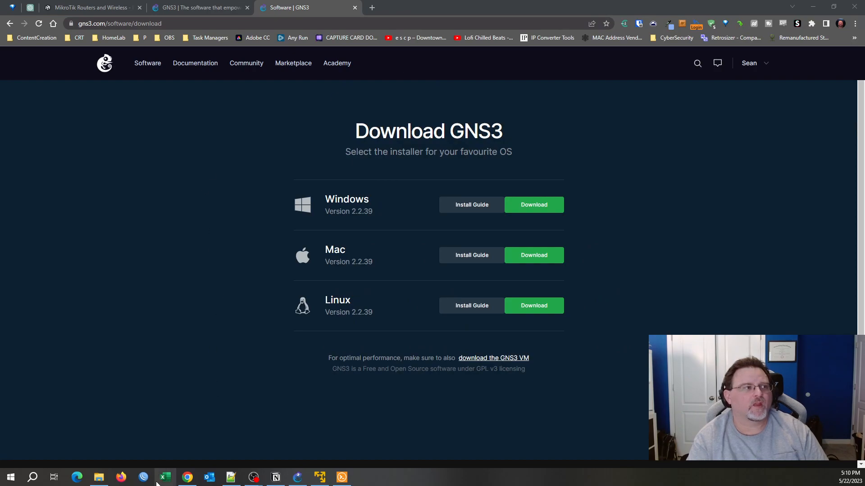
pyautogui.click(144, 477)
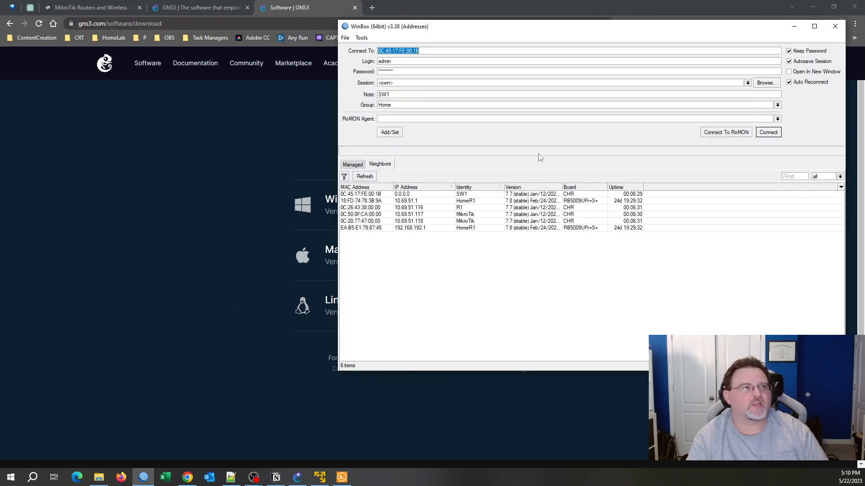
# Group the neighbors list by board type and step through the device rows.
pyautogui.click(575, 189)
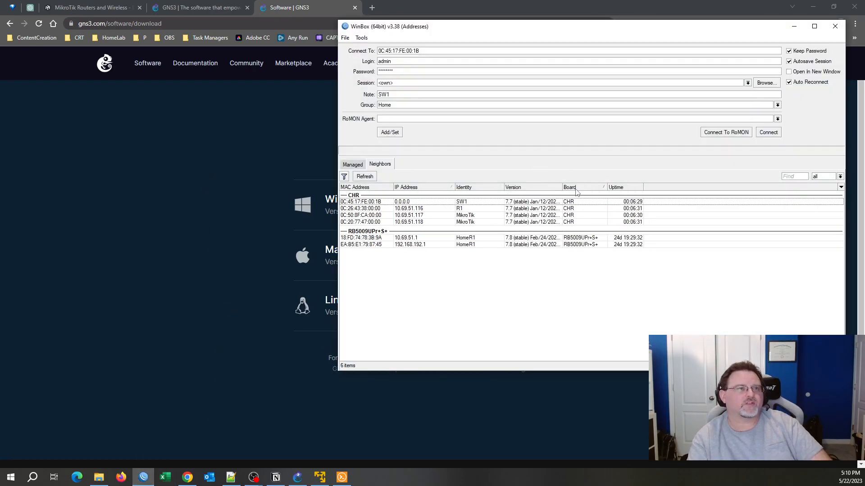
pyautogui.click(573, 201)
pyautogui.press('Down')
pyautogui.press('Down')
pyautogui.press('Down')
pyautogui.press('Up')
pyautogui.press('Up')
pyautogui.press('Up')
pyautogui.press('Down')
pyautogui.press('Down')
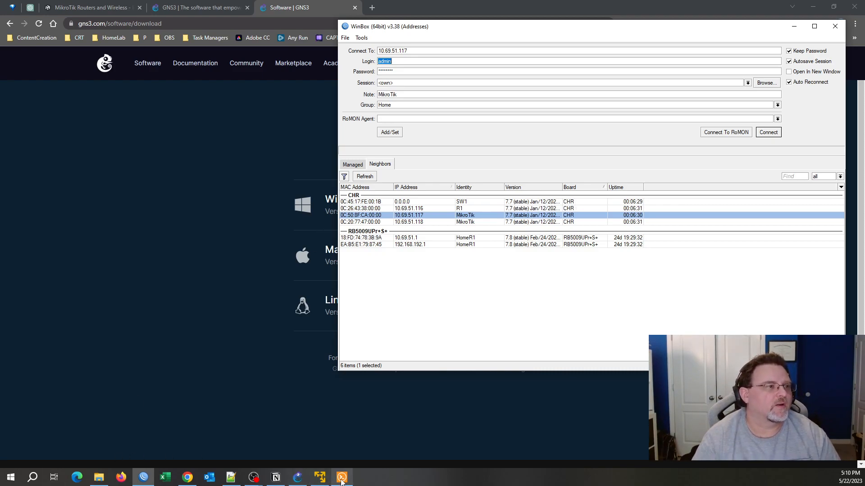
pyautogui.moveTo(342, 481)
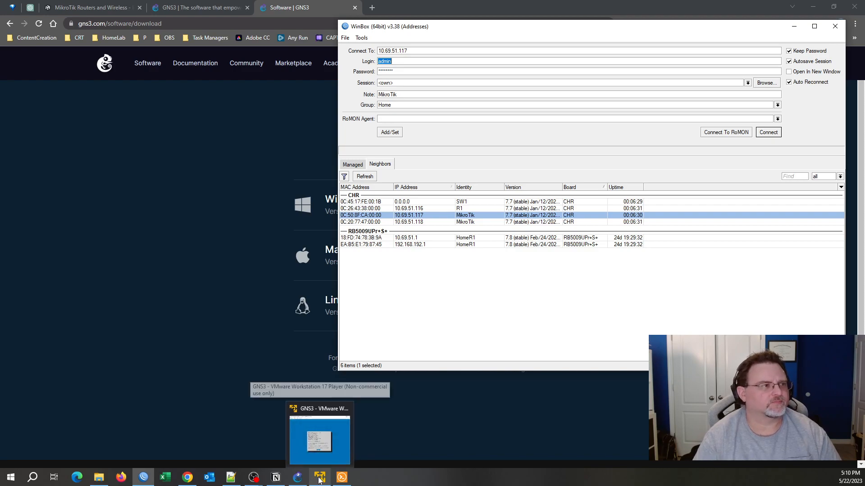
pyautogui.click(297, 477)
# Open R2's console, log in as admin and set a new admin password.
pyautogui.rightClick(404, 227)
pyautogui.click(437, 241)
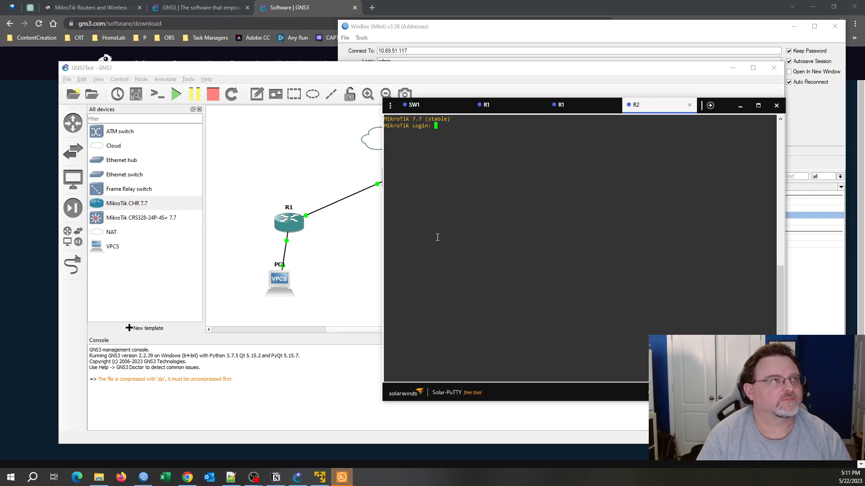
pyautogui.write('sys')
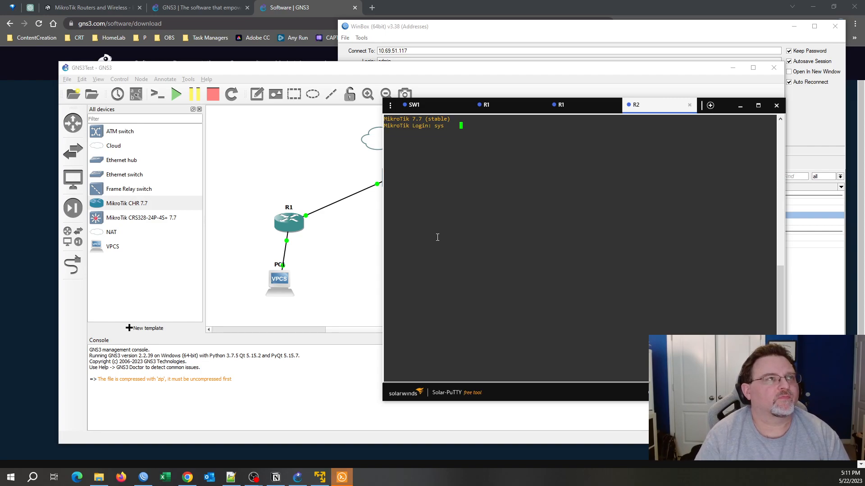
pyautogui.press('BackSpace')
pyautogui.press('BackSpace')
pyautogui.press('BackSpace')
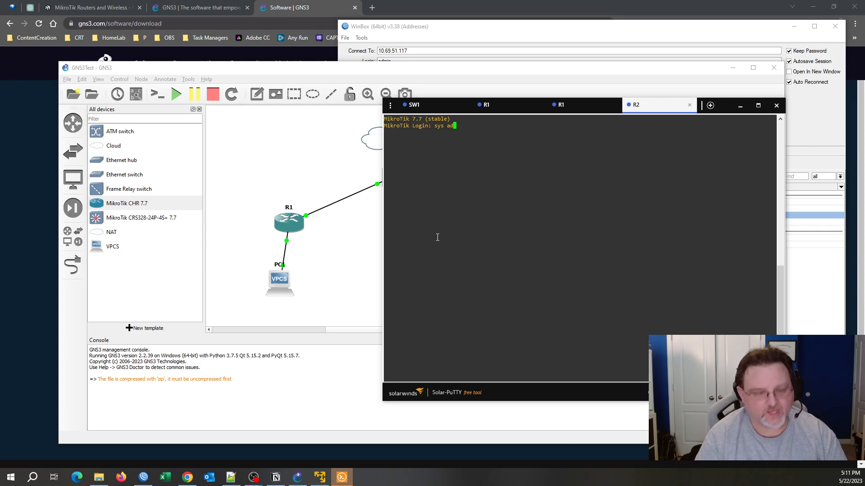
pyautogui.write('admin')
pyautogui.press('Return')
pyautogui.press('Return')
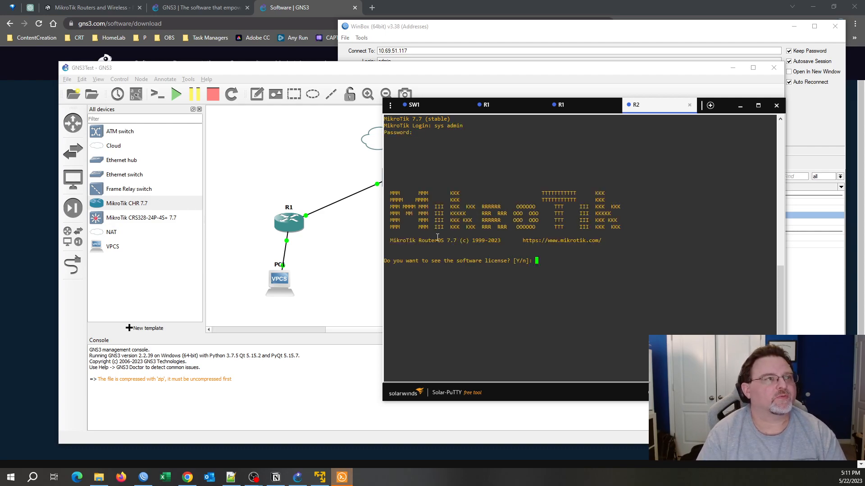
pyautogui.write('n')
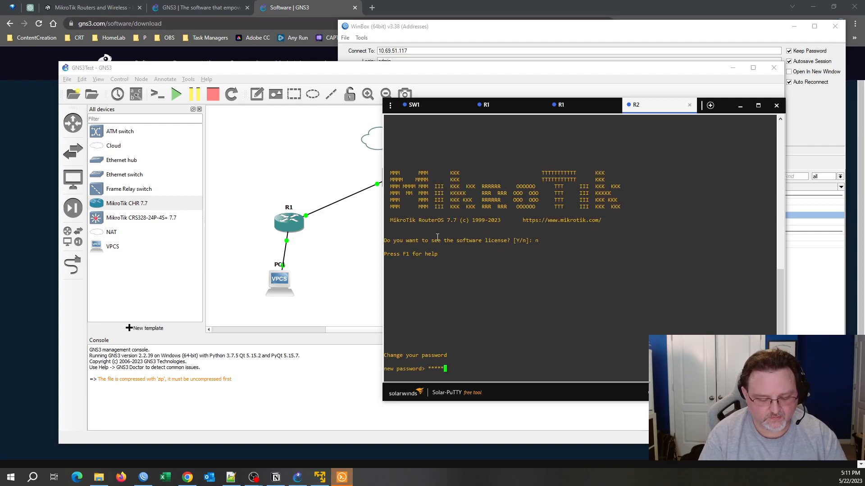
pyautogui.press('Return')
pyautogui.write('********')
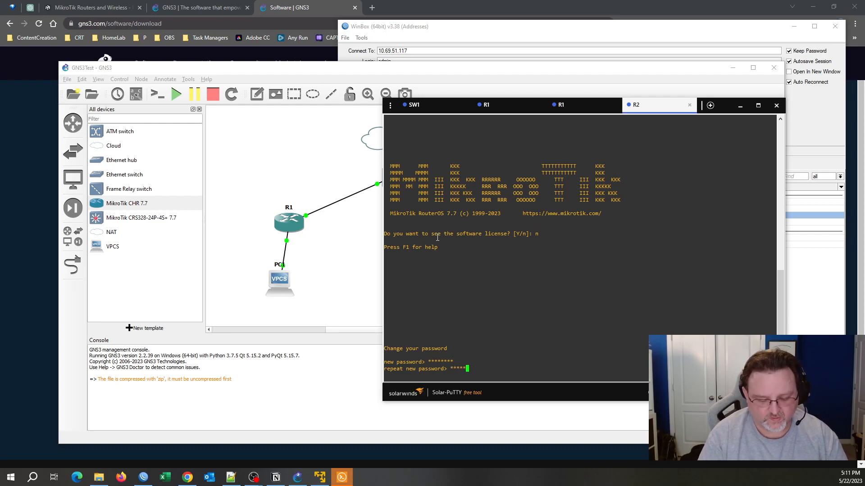
pyautogui.press('Return')
# Set R2's system identity to R2 with system/identity/set.
pyautogui.write('sy')
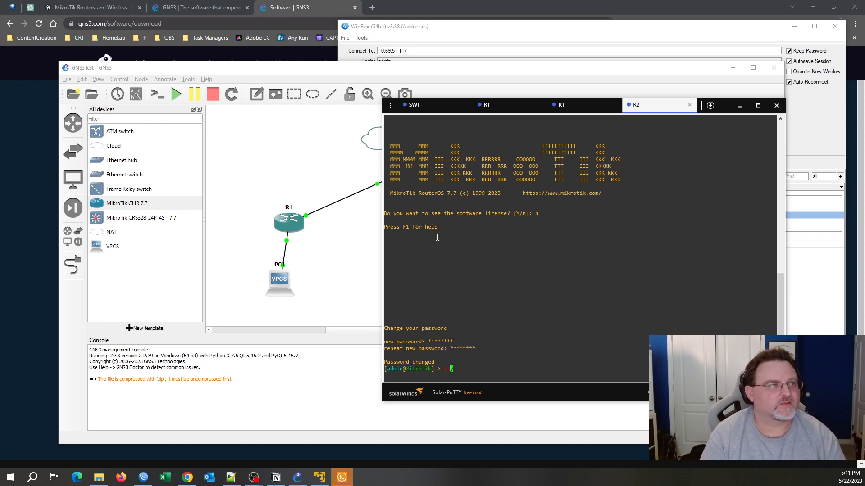
pyautogui.write('ssystem/ide')
pyautogui.press('Tab')
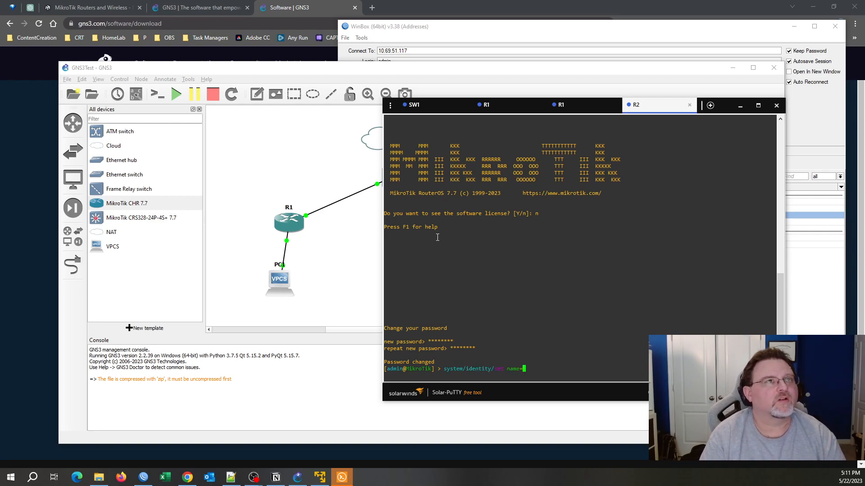
pyautogui.press('Return')
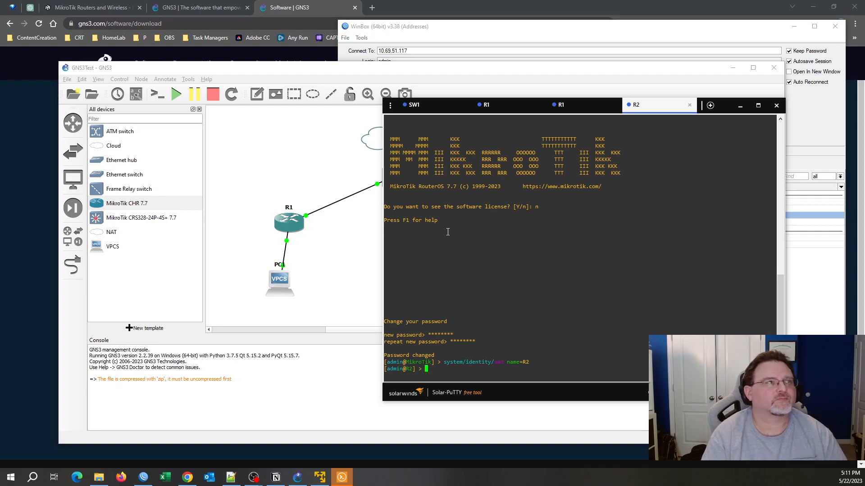
pyautogui.click(297, 477)
pyautogui.rightClick(499, 224)
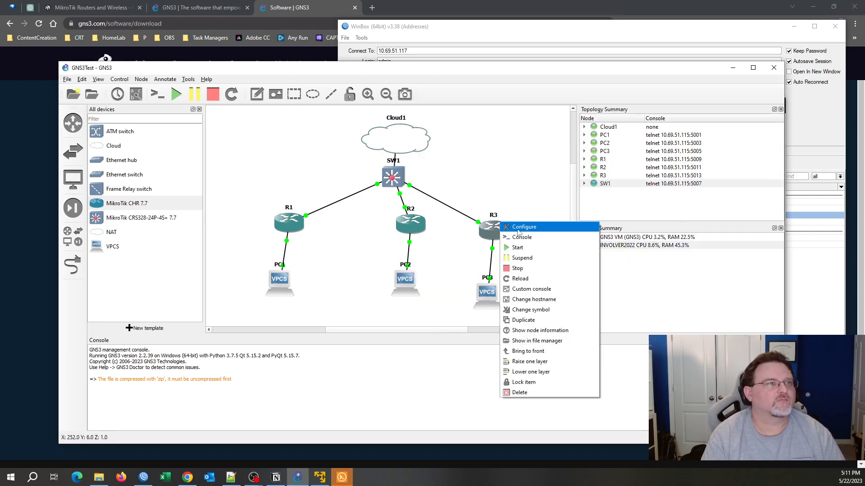
# Open R3's console, log in as admin and set a new admin password.
pyautogui.click(518, 228)
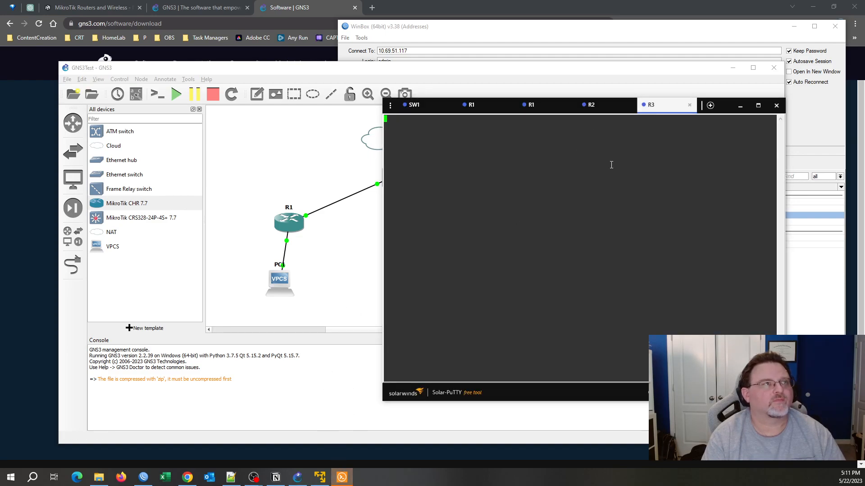
pyautogui.press('Return')
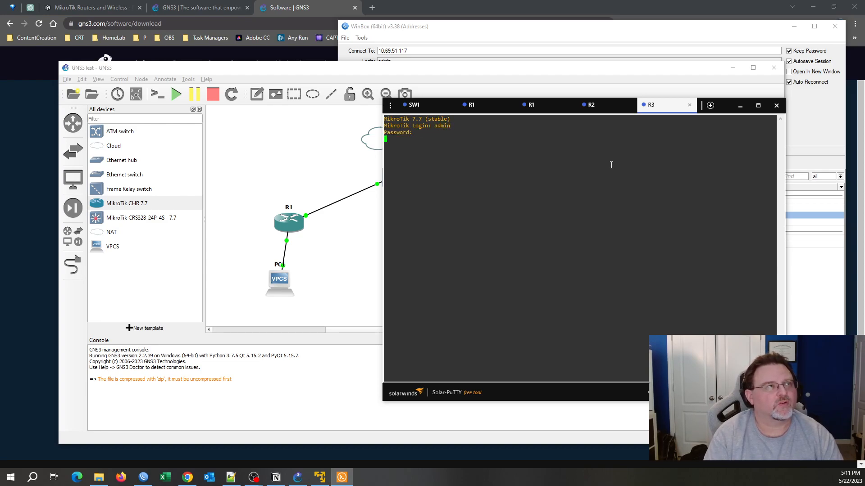
pyautogui.press('Return')
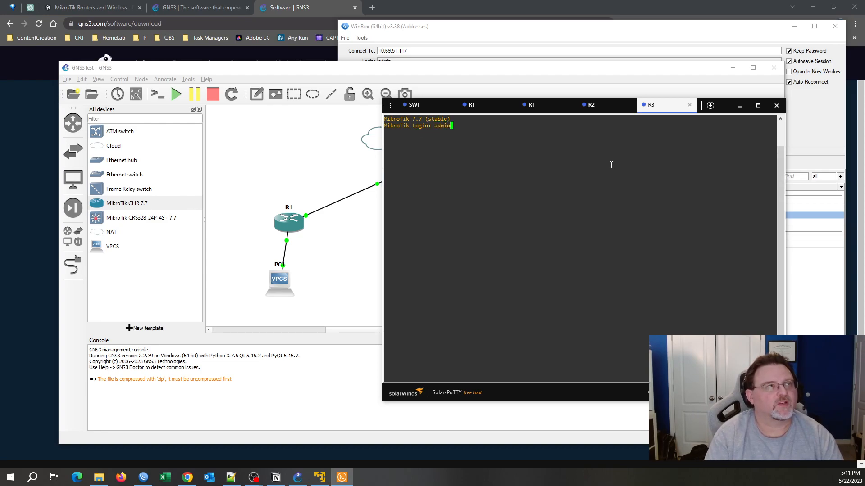
pyautogui.write('admin')
pyautogui.press('Return')
pyautogui.press('Return')
pyautogui.write('n')
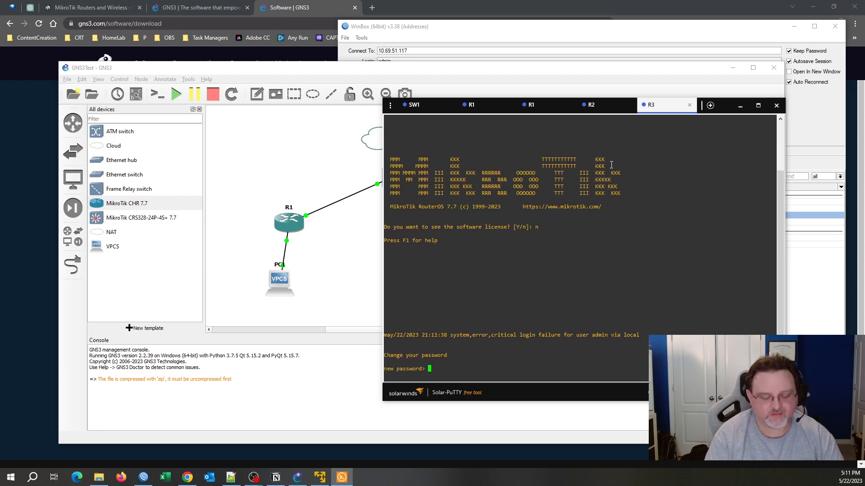
pyautogui.write('*')
pyautogui.press('Return')
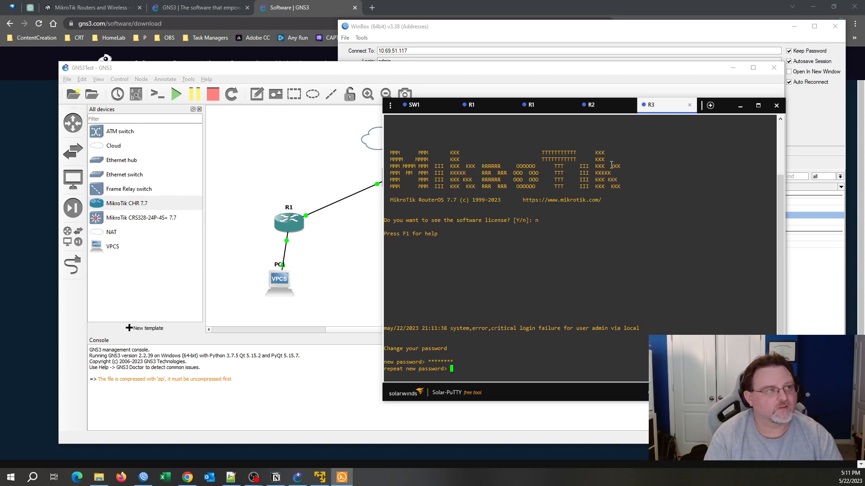
pyautogui.write('********')
pyautogui.press('Return')
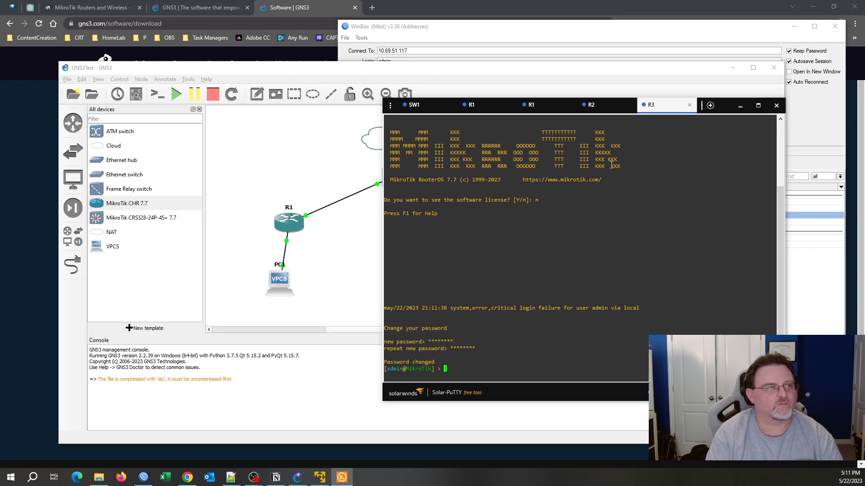
# Set R3's identity with system/identity/set name=R3 and close the console.
pyautogui.write('system/identity/')
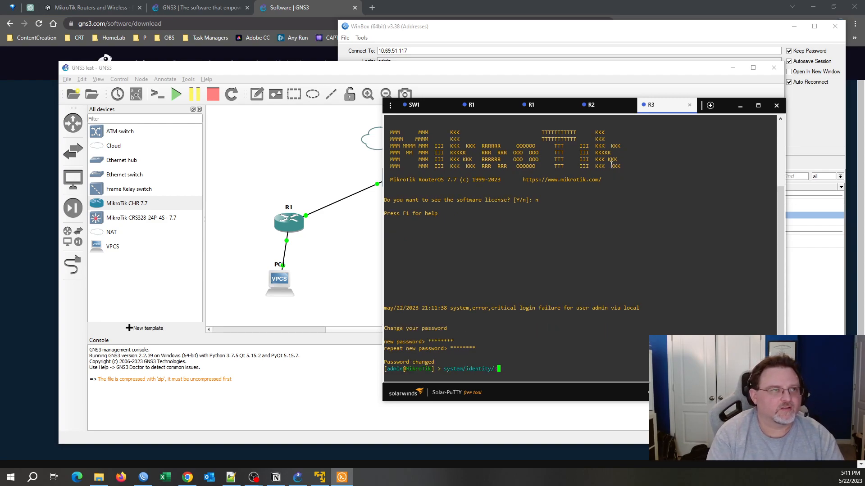
pyautogui.write('set name=')
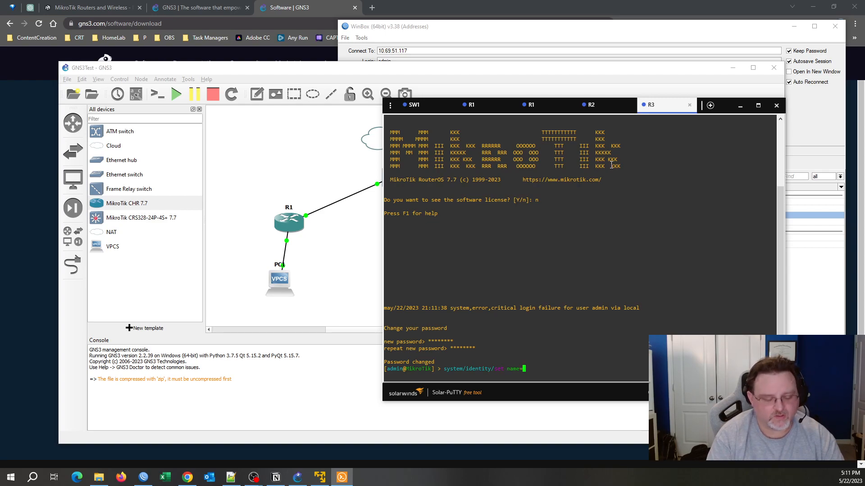
pyautogui.press('Return')
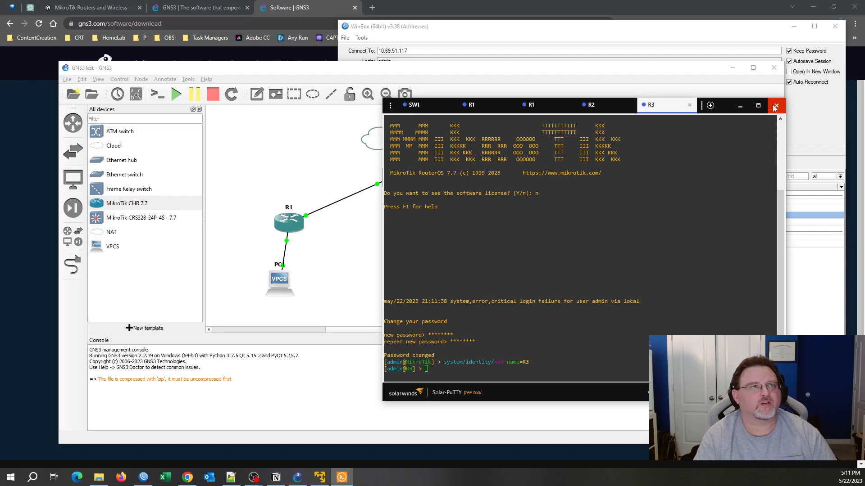
pyautogui.click(774, 107)
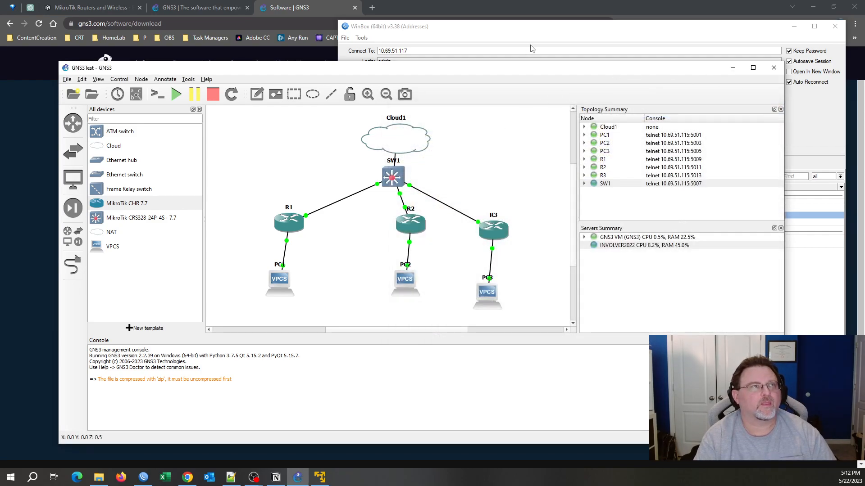
# Refresh WinBox's neighbors and review the R2, R1 and SW1 entries.
pyautogui.click(528, 37)
pyautogui.click(365, 177)
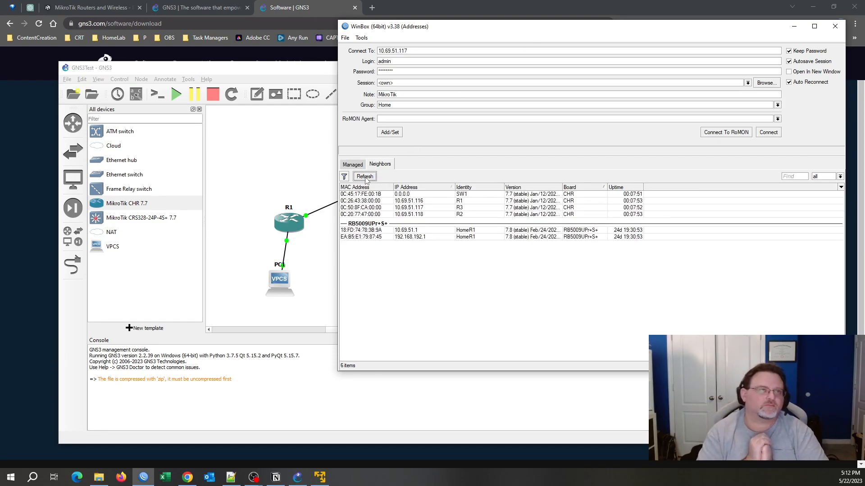
pyautogui.click(566, 215)
pyautogui.press('Up')
pyautogui.press('Up')
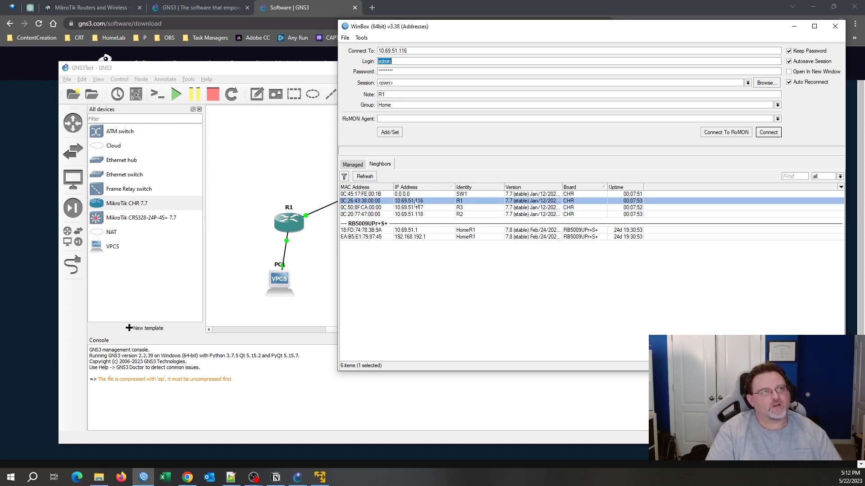
pyautogui.press('Up')
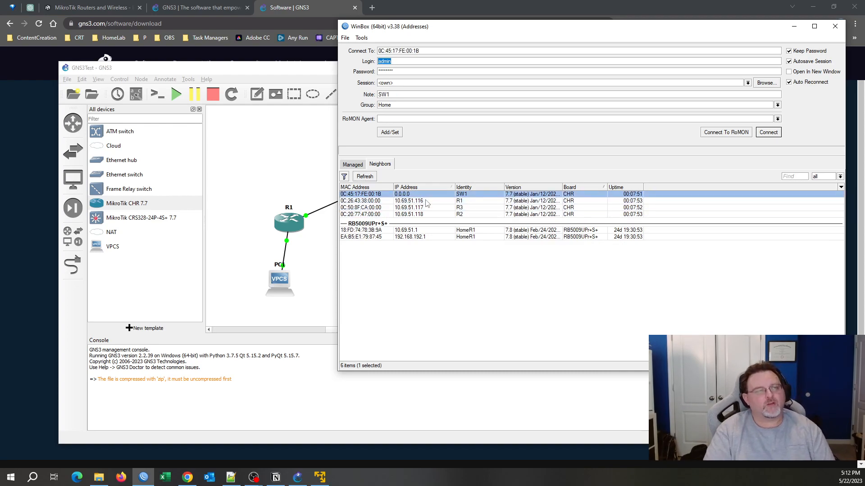
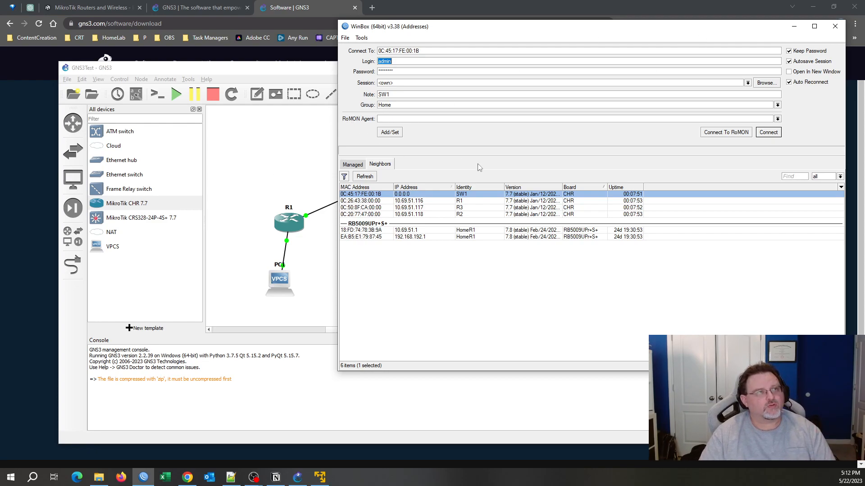
# Connect WinBox to router R1 at 10.69.51.116.
pyautogui.click(471, 203)
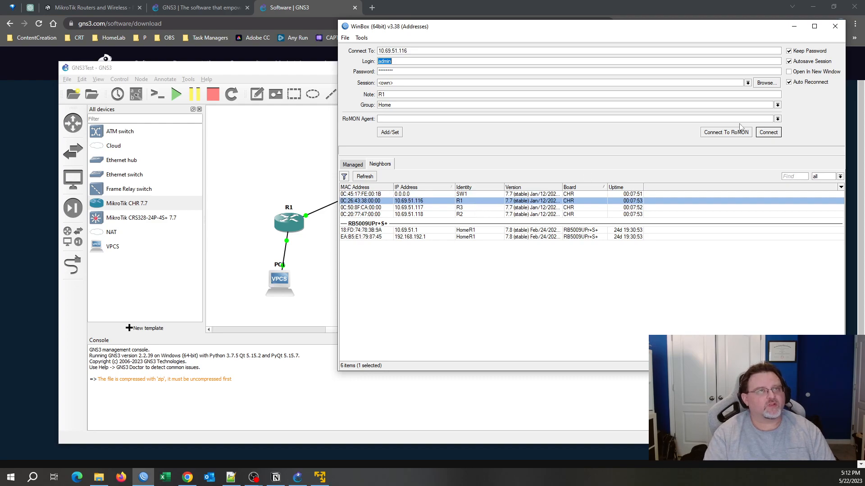
pyautogui.click(777, 134)
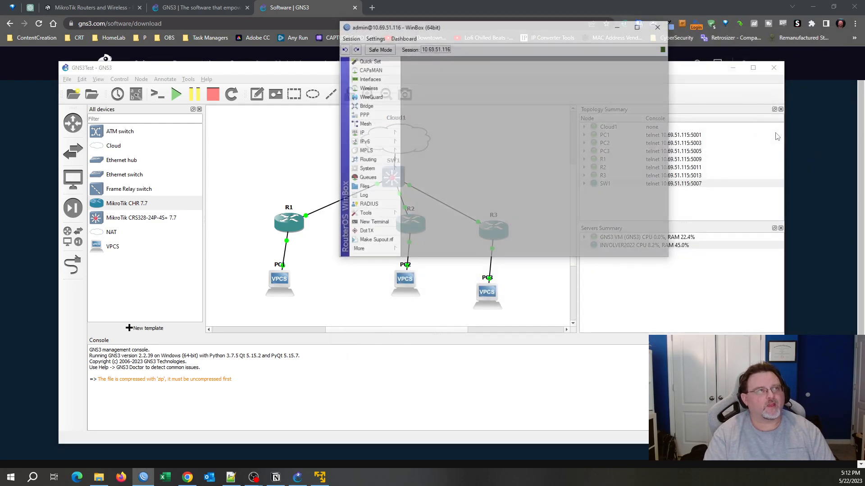
pyautogui.moveTo(454, 32); pyautogui.dragTo(148, 31)
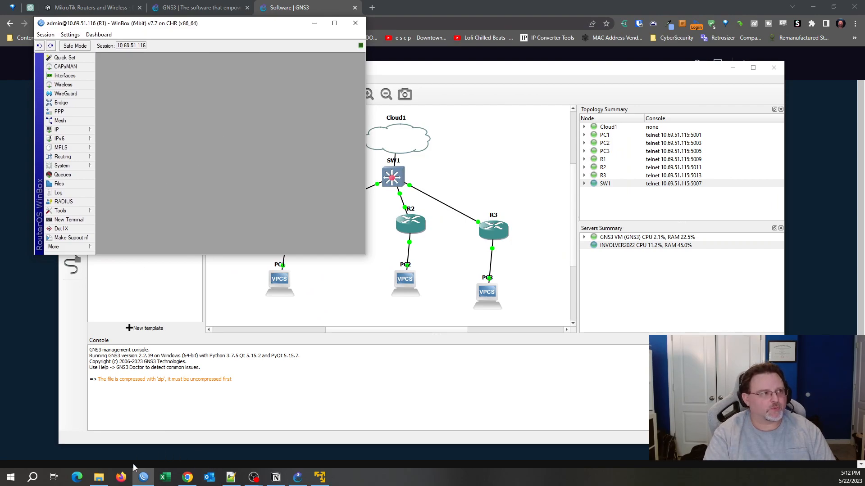
# Launch a second WinBox and connect to router R2 at 10.69.51.118.
pyautogui.rightClick(143, 477)
pyautogui.click(130, 431)
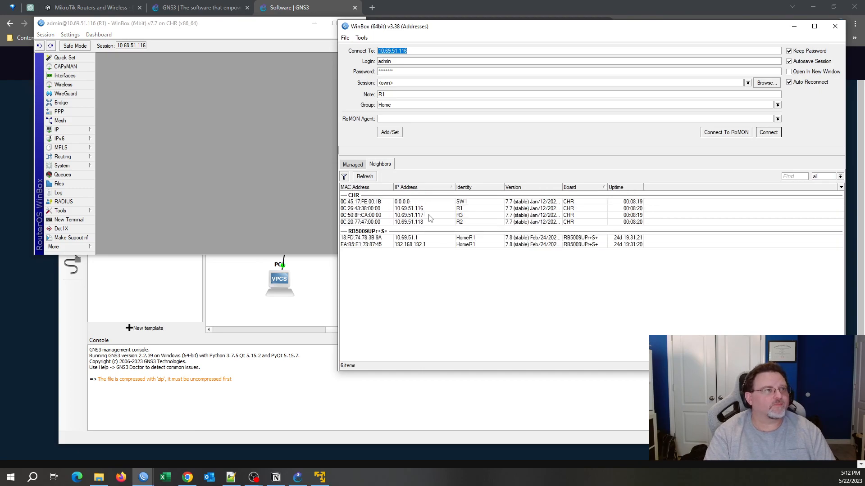
pyautogui.click(430, 215)
pyautogui.click(430, 222)
pyautogui.click(777, 135)
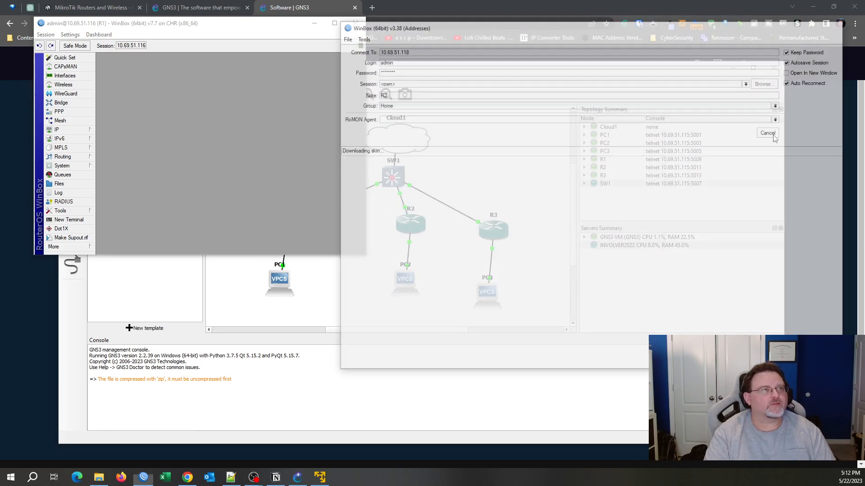
# Connect to router R3 at 10.69.51.117 and return to the R1 session.
pyautogui.click(149, 477)
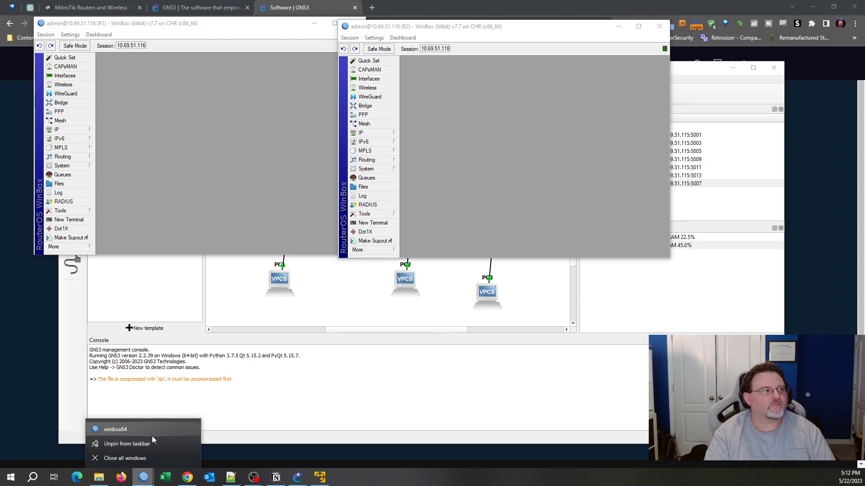
pyautogui.click(152, 436)
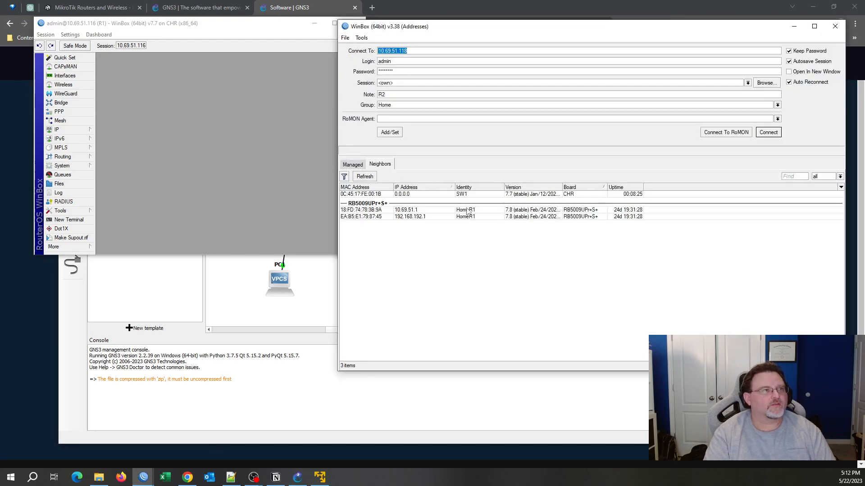
pyautogui.click(431, 208)
pyautogui.click(770, 132)
pyautogui.moveTo(505, 30); pyautogui.dragTo(591, 160)
pyautogui.click(167, 137)
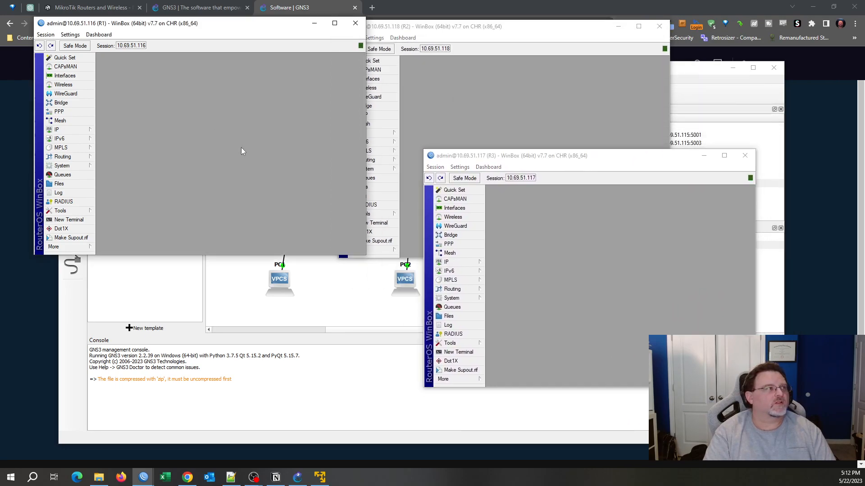
pyautogui.click(68, 131)
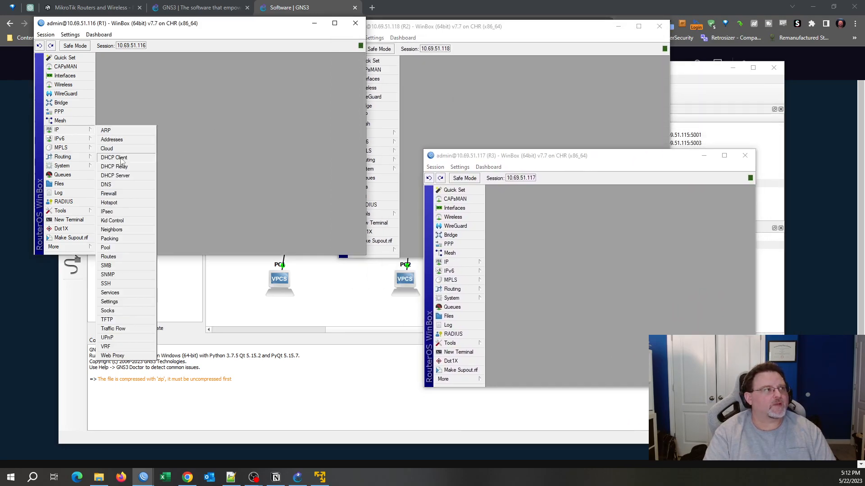
# Show R1's DHCP Client list and select its ether1 lease entry.
pyautogui.click(121, 160)
pyautogui.click(161, 120)
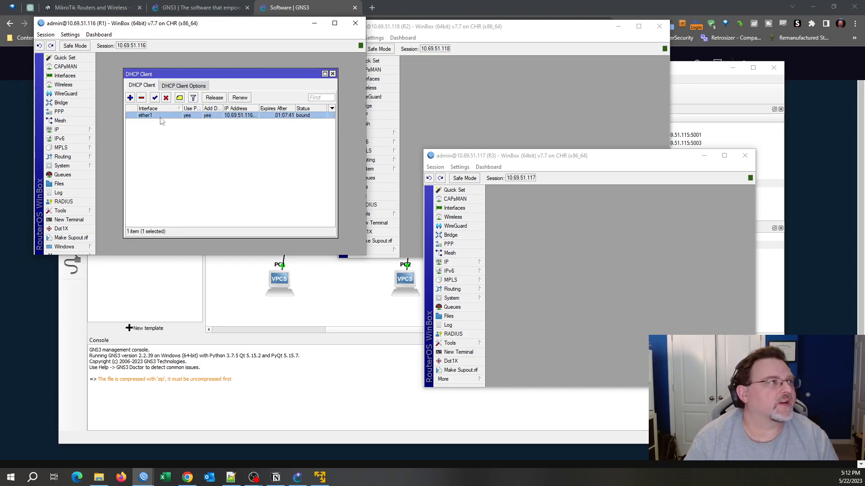
pyautogui.moveTo(258, 108); pyautogui.dragTo(267, 108)
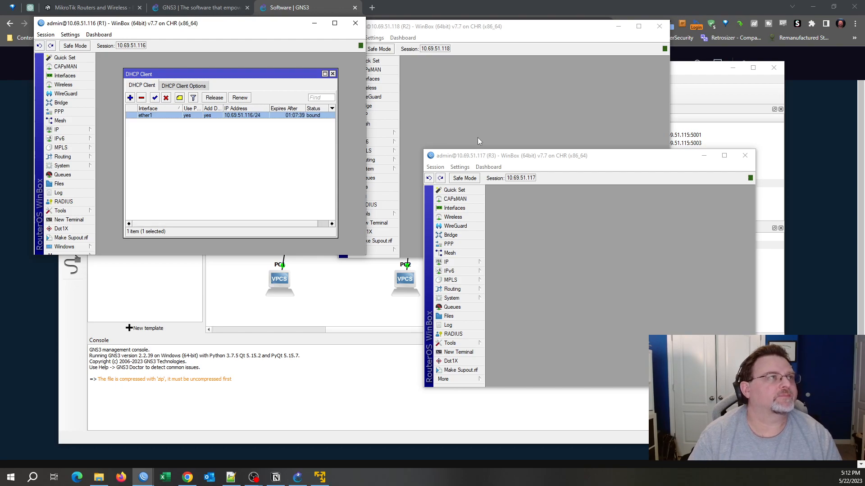
pyautogui.click(586, 258)
pyautogui.click(523, 128)
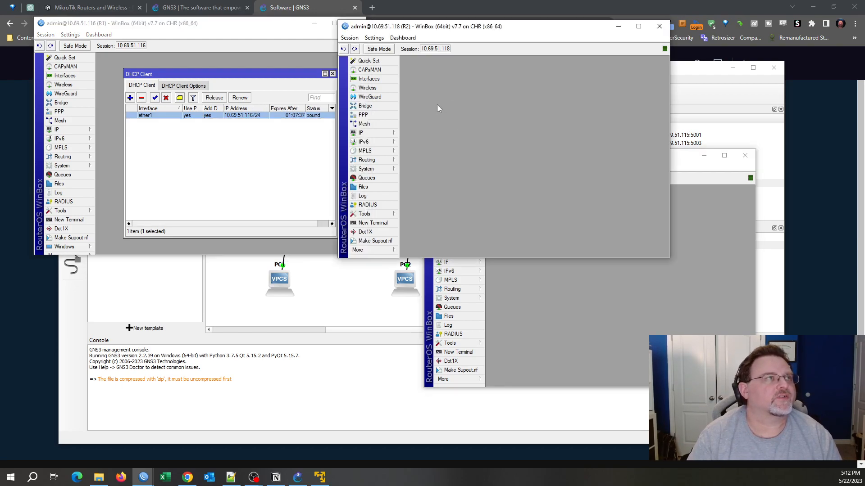
# Open the DHCP Client lists on R2 and R3 to check their ether1 leases.
pyautogui.click(365, 133)
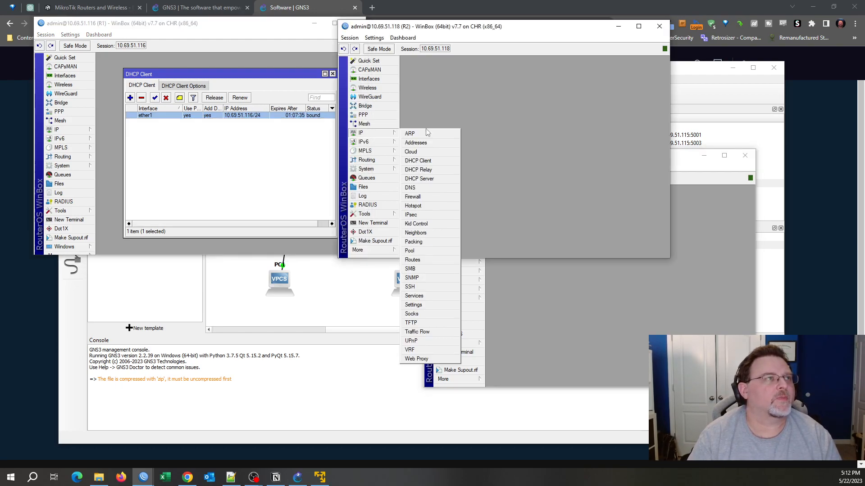
pyautogui.click(441, 165)
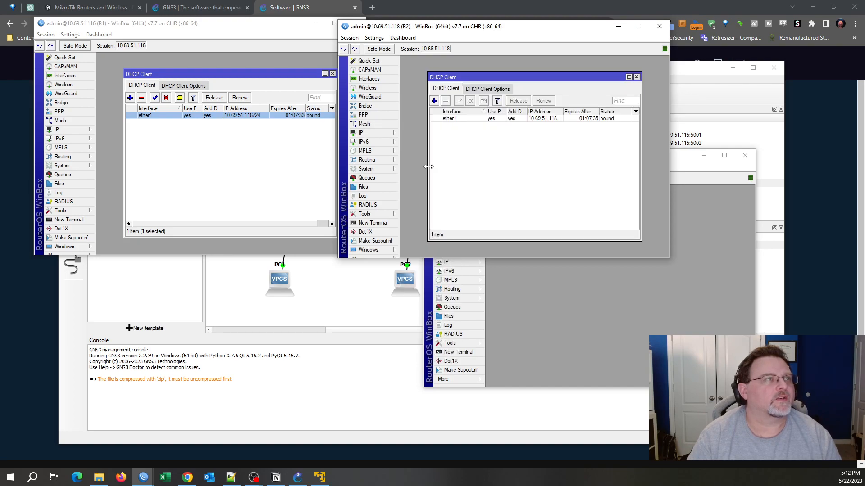
pyautogui.moveTo(429, 167); pyautogui.dragTo(413, 168)
pyautogui.click(642, 360)
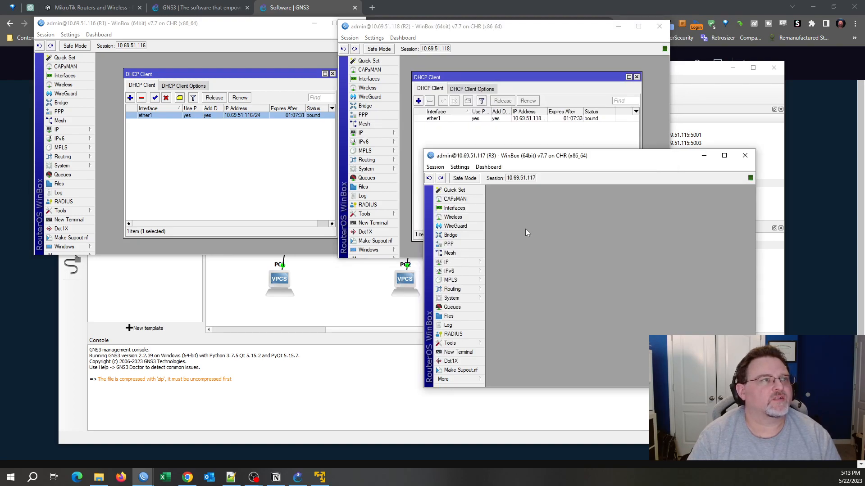
pyautogui.click(445, 262)
pyautogui.click(513, 264)
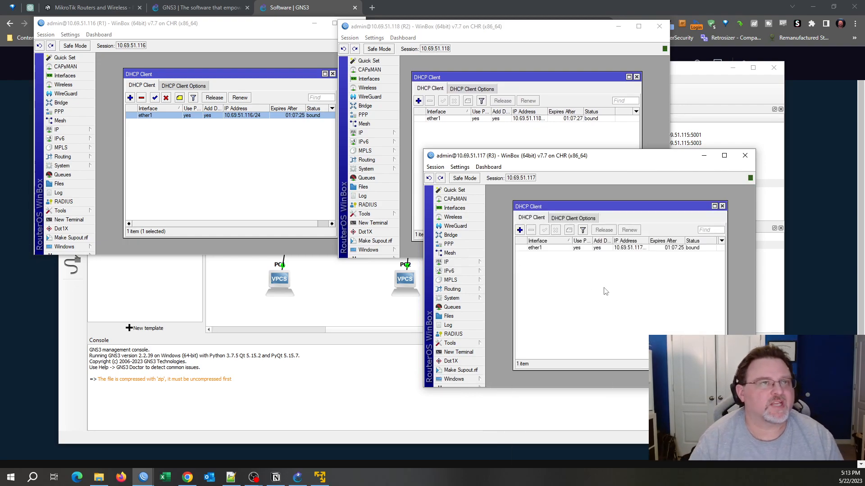
# Open terminals on R1, R2 and R3, and ping amazon.com from R3.
pyautogui.click(453, 353)
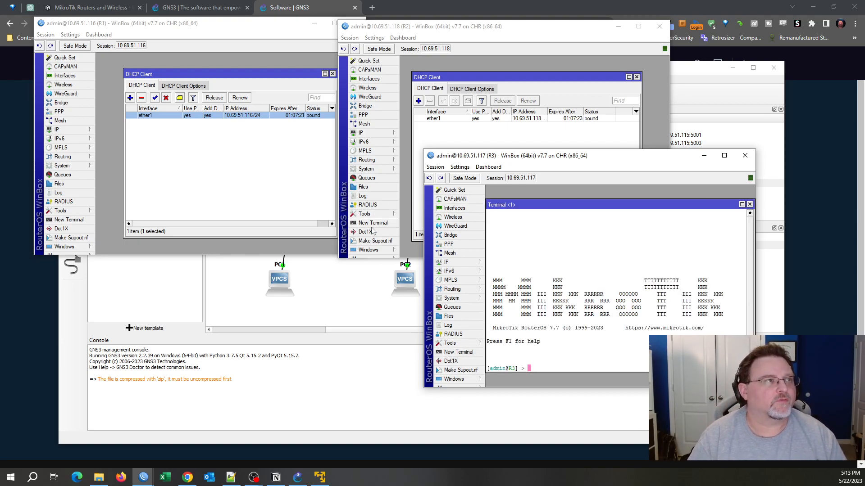
pyautogui.click(373, 223)
pyautogui.click(69, 220)
pyautogui.moveTo(557, 329); pyautogui.dragTo(562, 336)
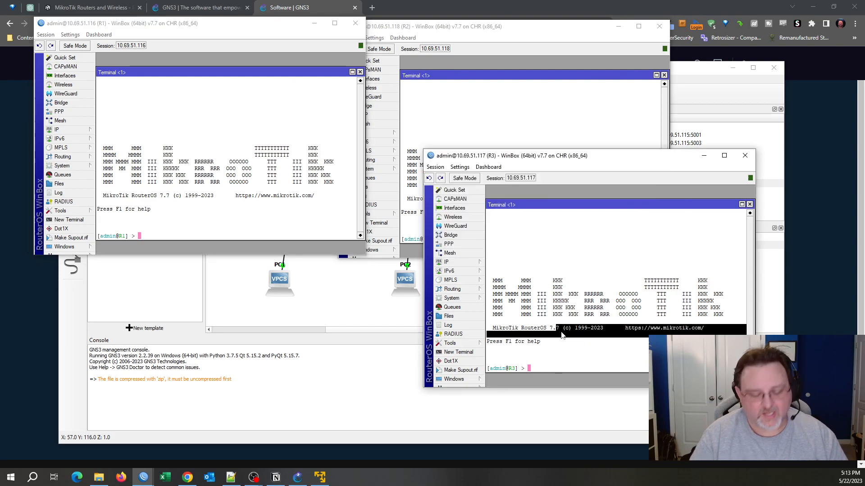
pyautogui.click(562, 335)
pyautogui.write('pin')
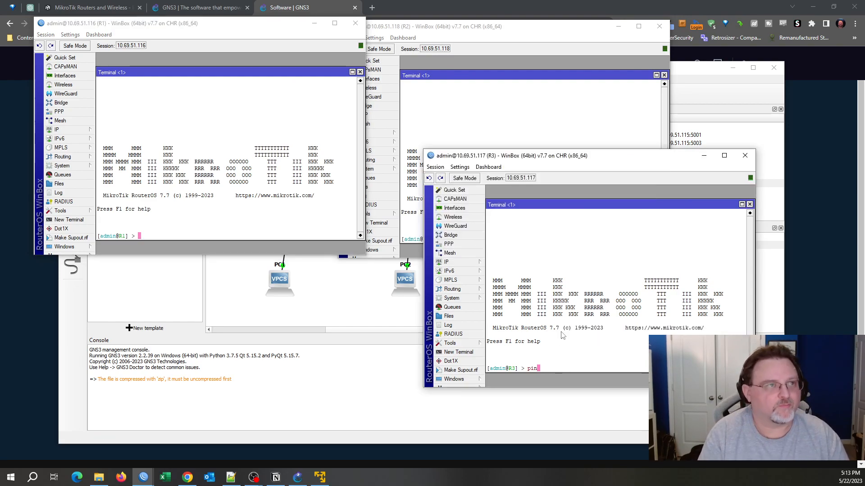
pyautogui.write('g amazon.com')
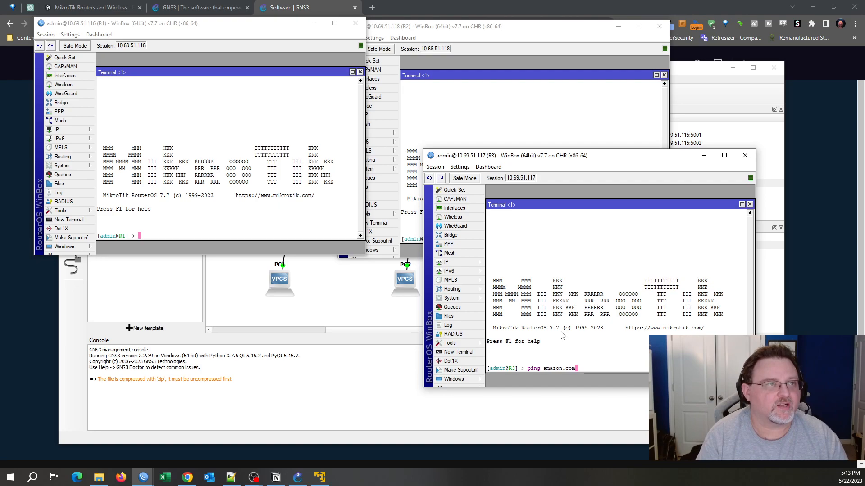
pyautogui.press('Return')
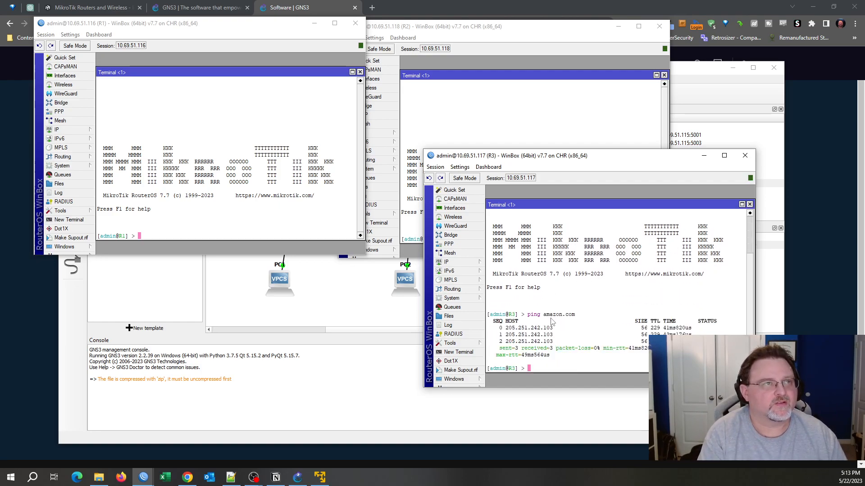
# Copy the ping amazon.com command into R2's and R1's terminals and run it on R2.
pyautogui.moveTo(528, 315); pyautogui.dragTo(577, 318)
pyautogui.rightClick(577, 318)
pyautogui.click(588, 323)
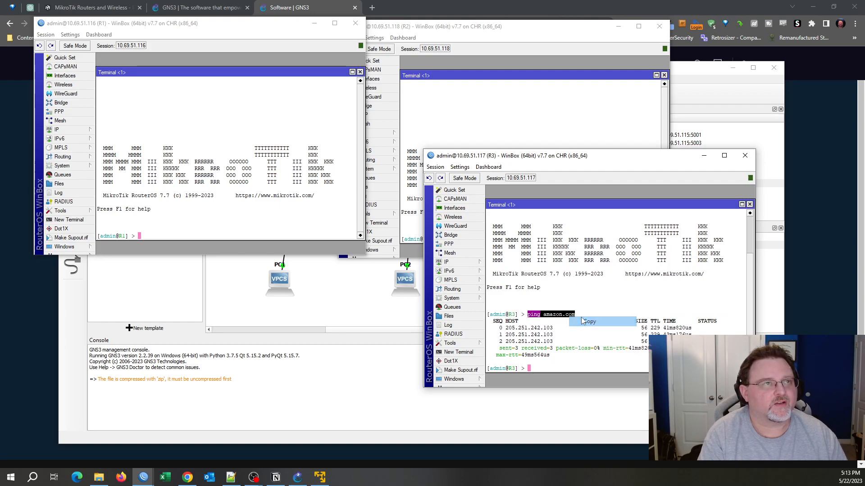
pyautogui.click(530, 111)
pyautogui.rightClick(530, 110)
pyautogui.click(554, 153)
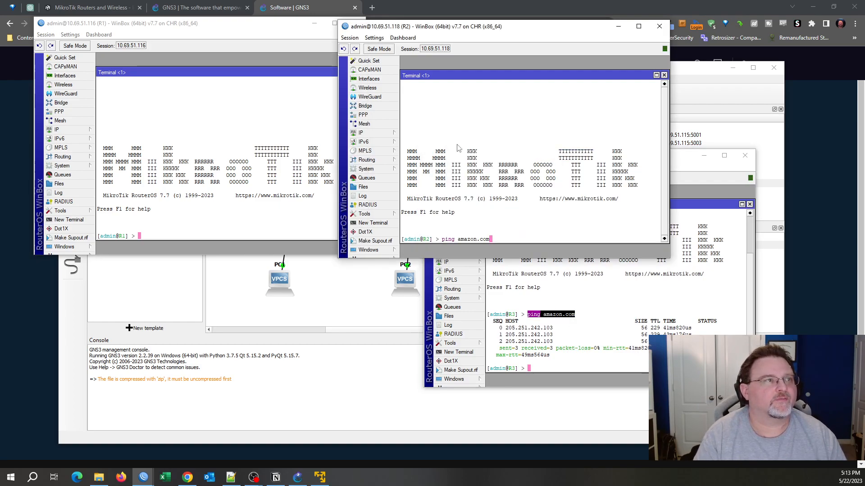
pyautogui.rightClick(177, 162)
pyautogui.click(212, 198)
pyautogui.rightClick(228, 189)
pyautogui.click(250, 225)
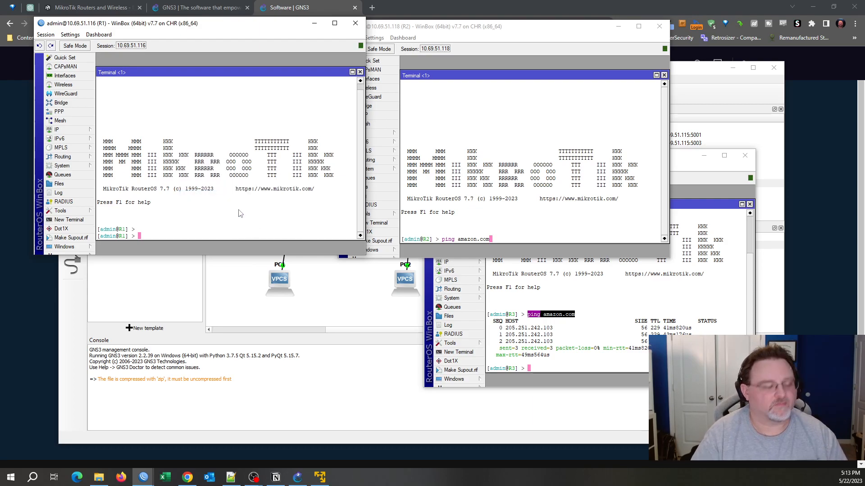
pyautogui.click(503, 184)
pyautogui.press('Return')
# Ping amazon.com from R1, then stop the pings on R1 and R2 with Ctrl+C.
pyautogui.click(232, 159)
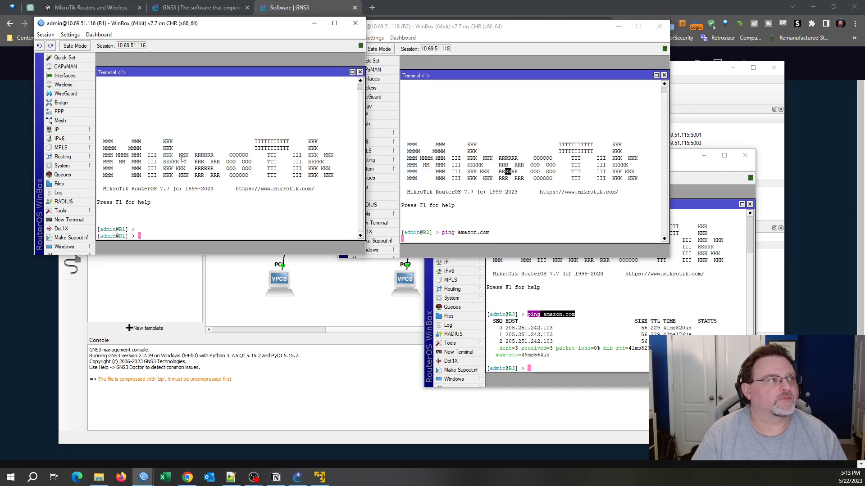
pyautogui.write('ping amazon.co')
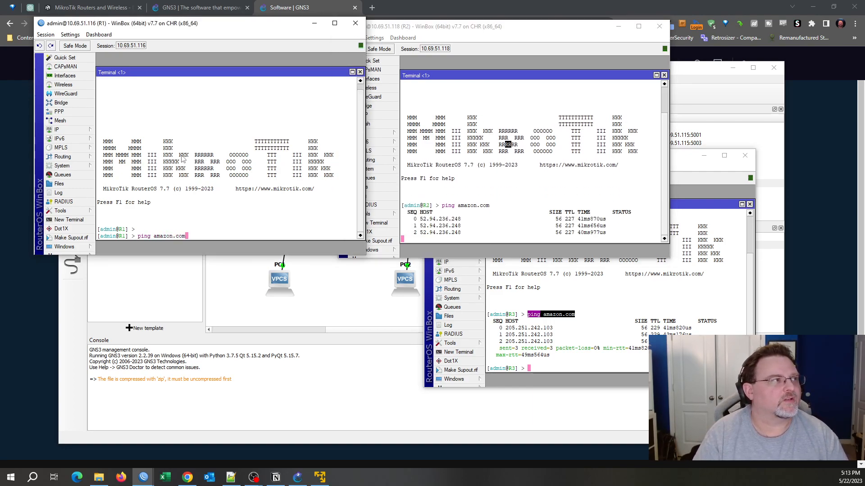
pyautogui.write('m')
pyautogui.press('Return')
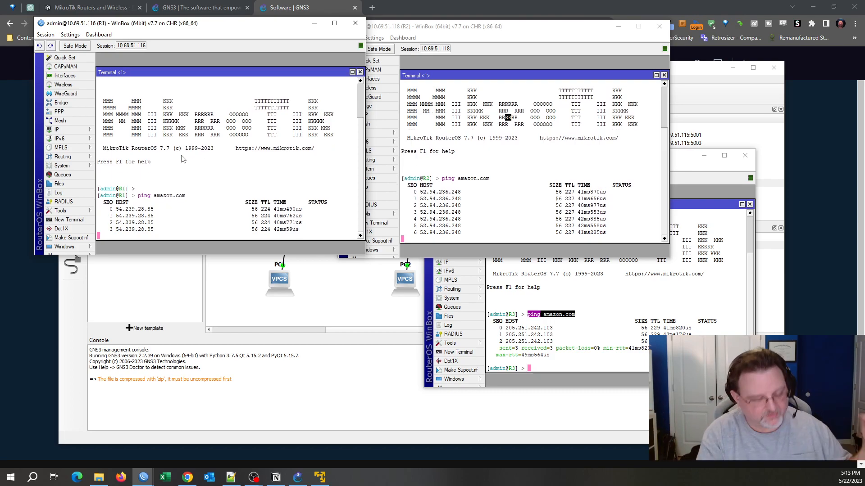
pyautogui.hotkey('ctrl', 'c')
pyautogui.click(552, 178)
pyautogui.hotkey('ctrl', 'c')
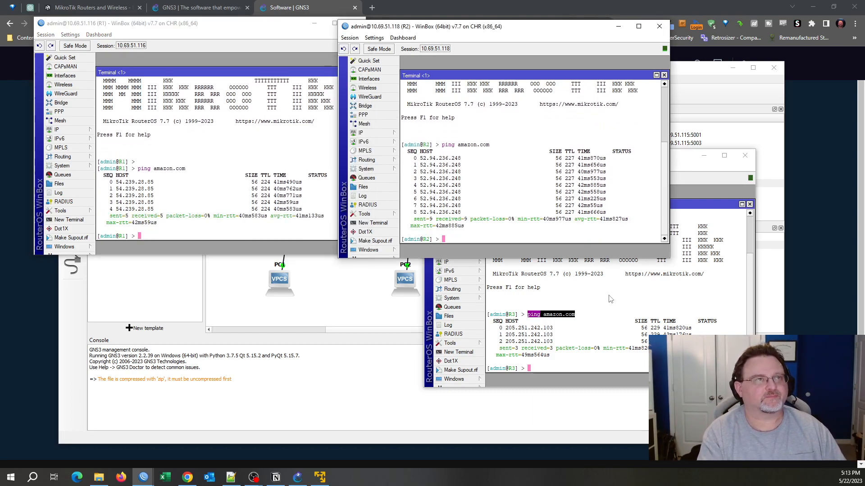
pyautogui.click(620, 325)
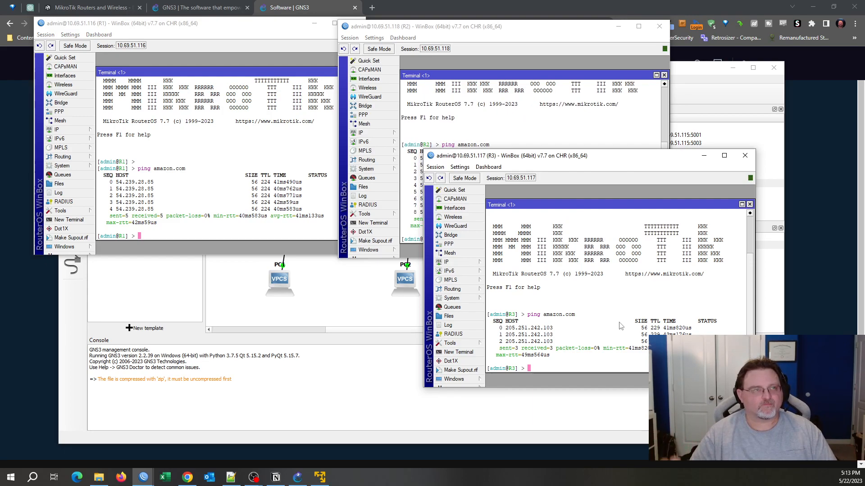
# Look through R3's Bridge and DHCP Server settings.
pyautogui.click(462, 265)
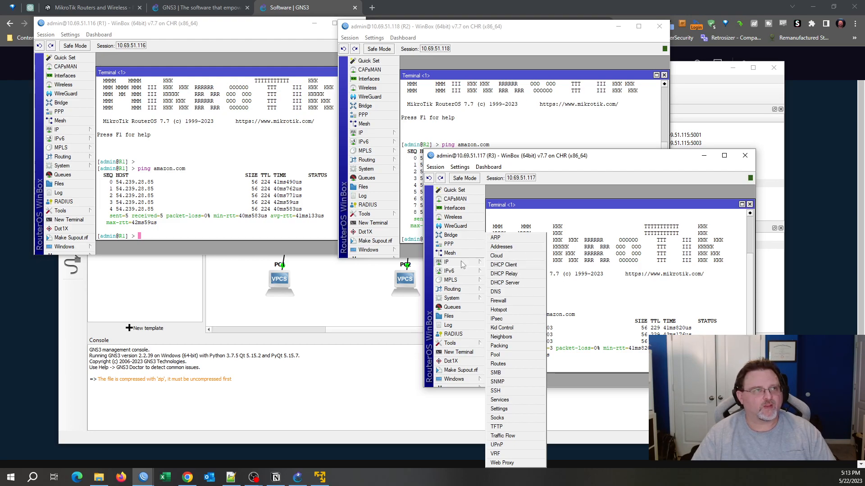
pyautogui.click(457, 235)
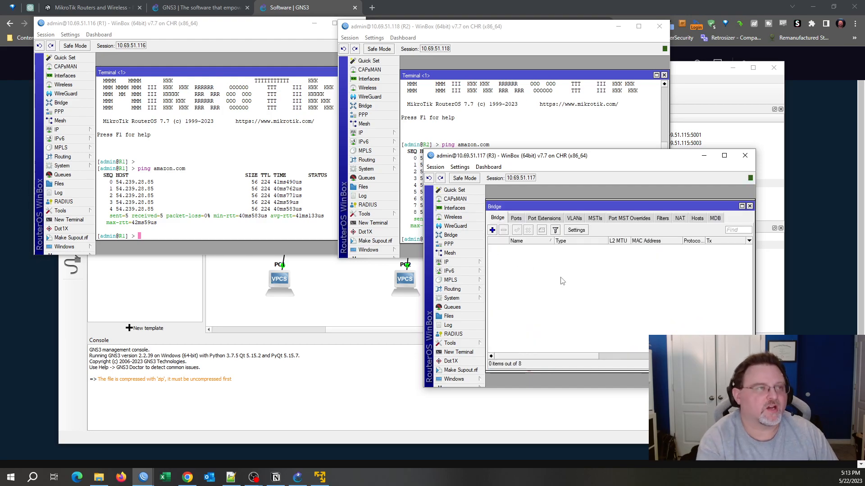
pyautogui.press('Escape')
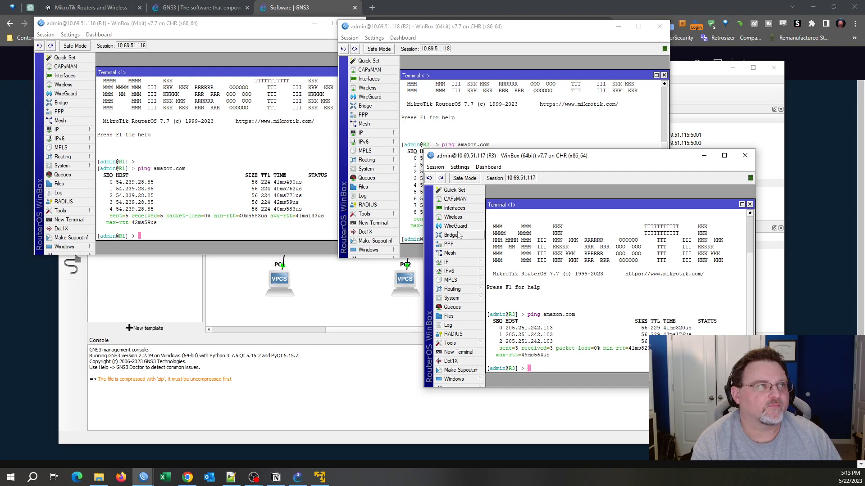
pyautogui.click(466, 263)
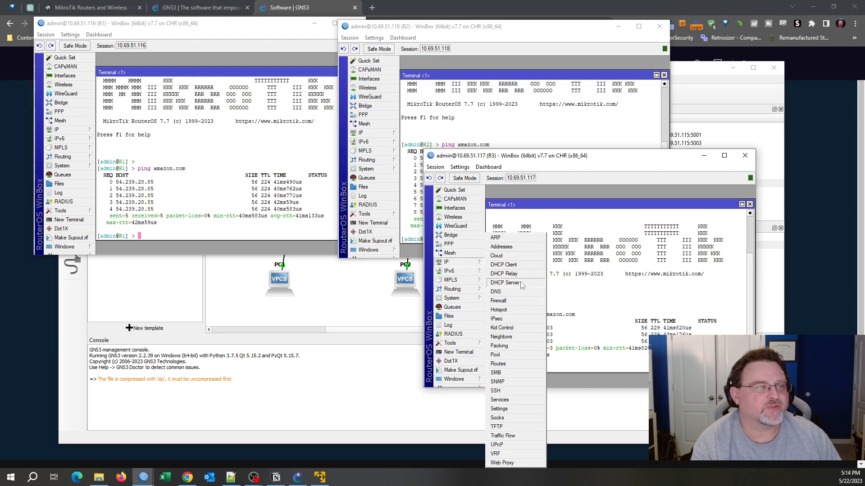
pyautogui.click(504, 283)
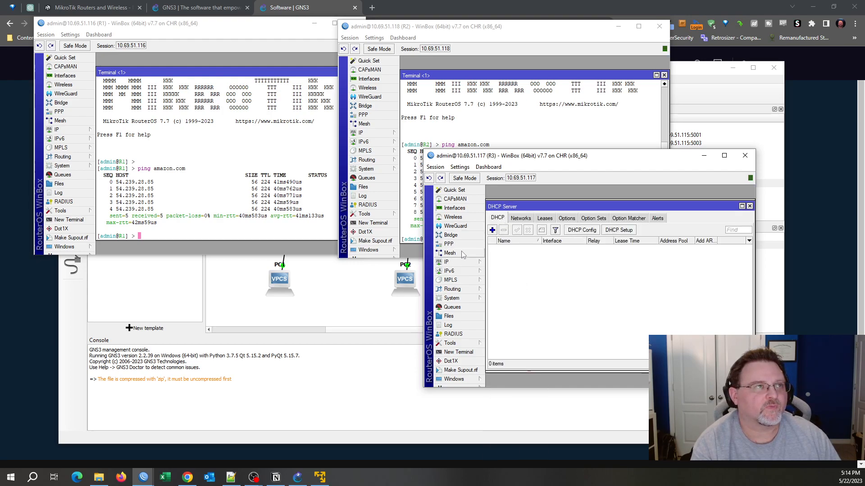
pyautogui.press('Escape')
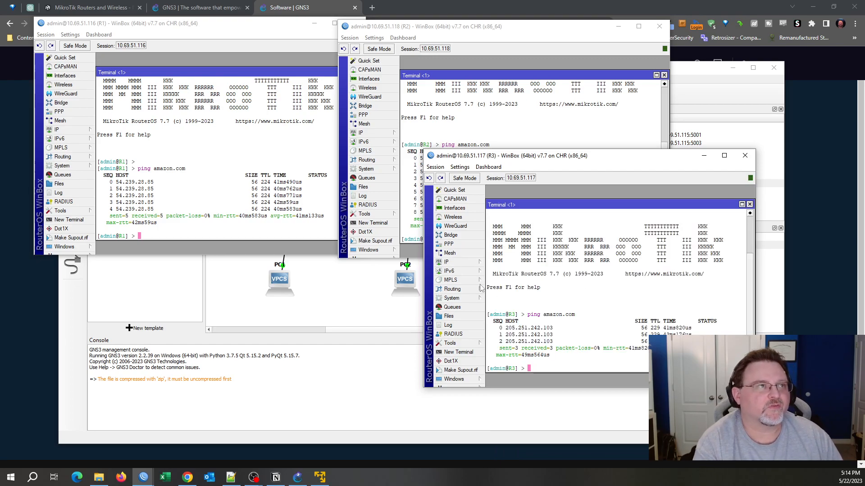
# Add the address 192.168.83.1/24 on ether2 to R3.
pyautogui.click(469, 263)
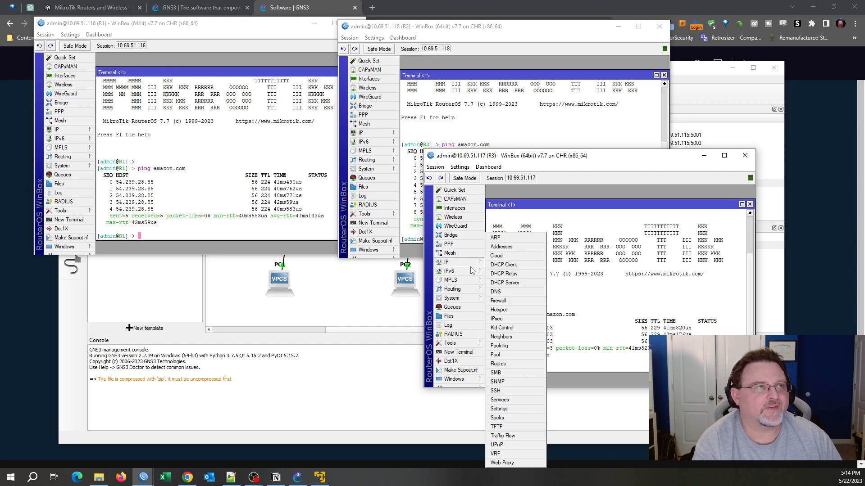
pyautogui.click(506, 251)
pyautogui.click(551, 224)
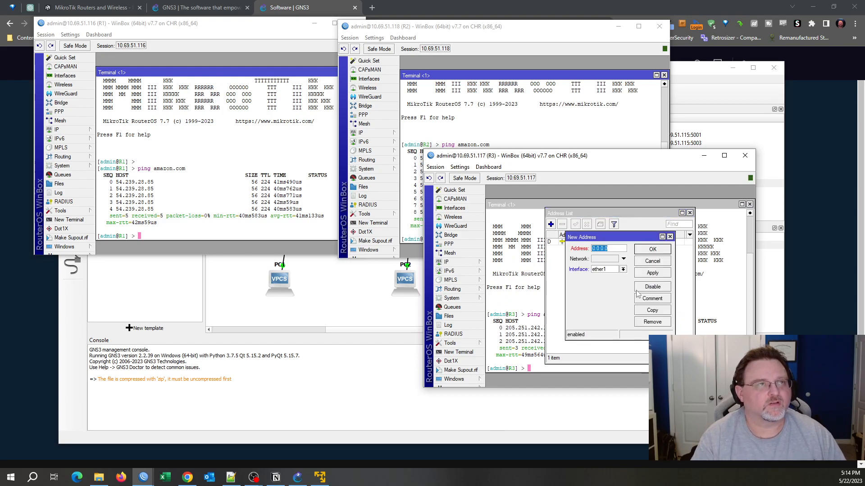
pyautogui.write('192.168.8')
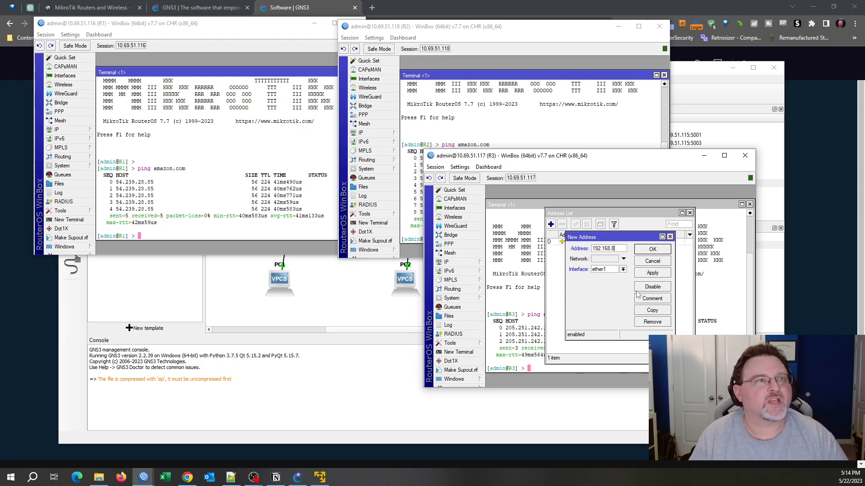
pyautogui.write('3.1/24')
pyautogui.click(623, 269)
pyautogui.click(613, 283)
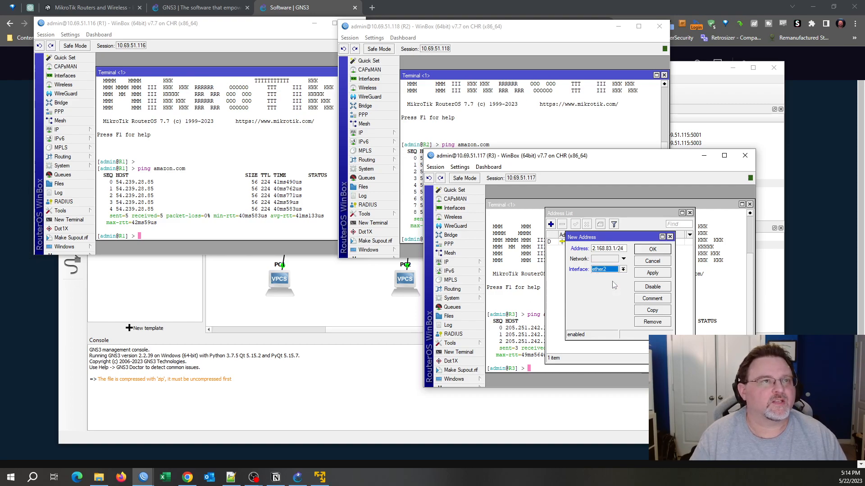
pyautogui.doubleClick(625, 249)
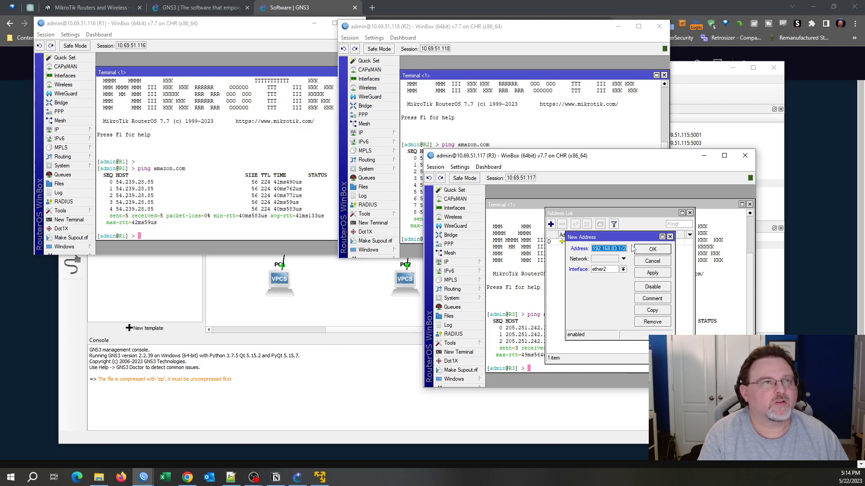
pyautogui.click(653, 249)
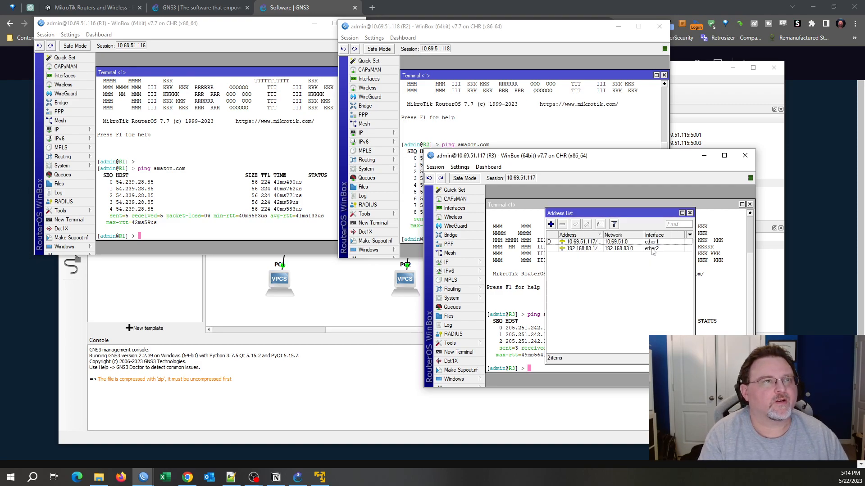
pyautogui.click(626, 250)
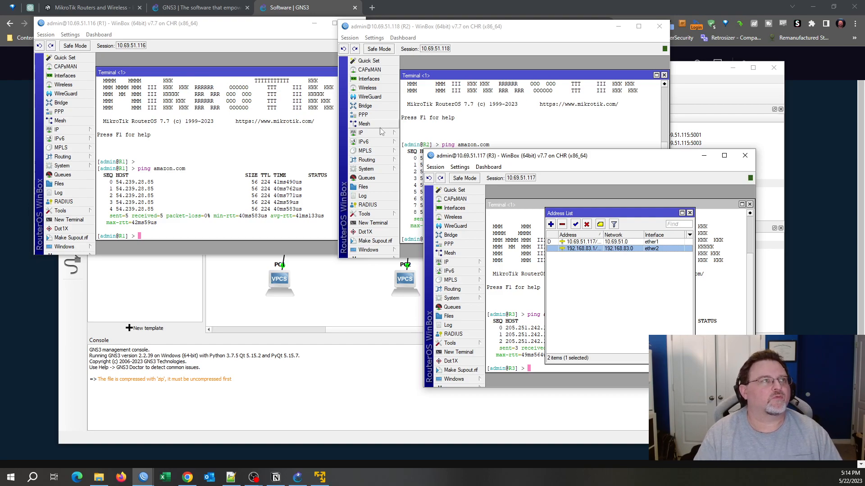
pyautogui.click(363, 133)
# Add the address 192.168.82.1/24 on ether2 to R2.
pyautogui.click(431, 143)
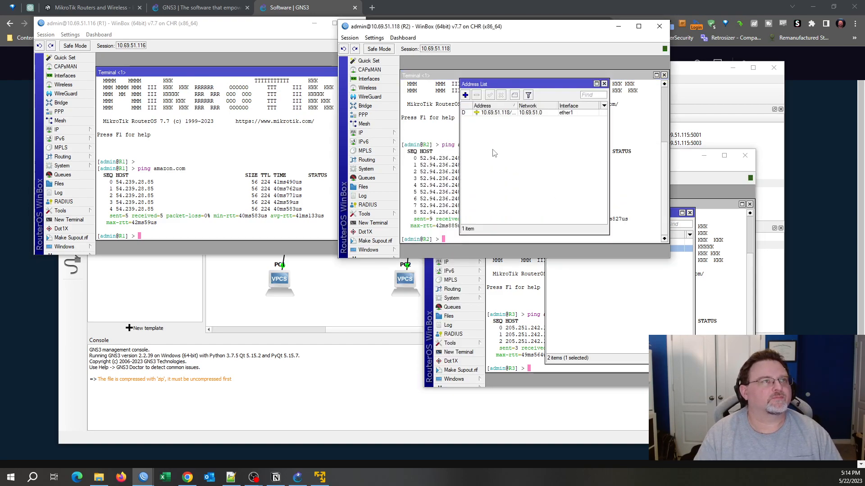
pyautogui.click(465, 95)
pyautogui.hotkey('ctrl', 'v')
pyautogui.press('Delete')
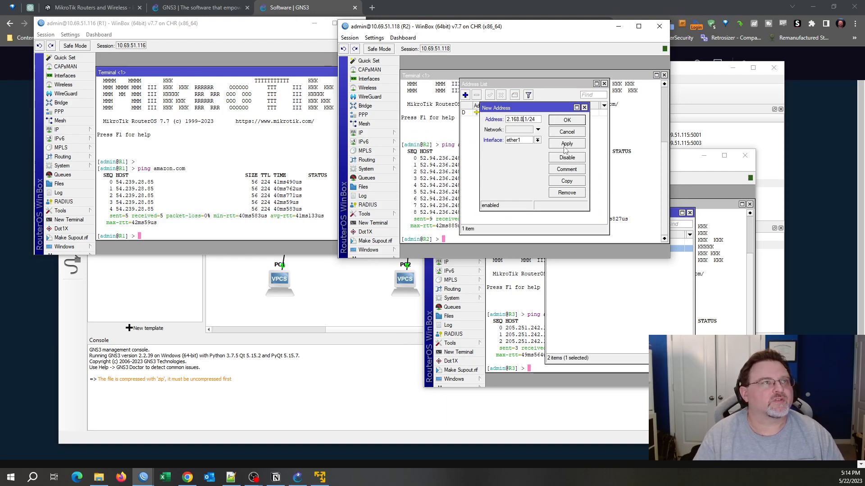
pyautogui.write('2')
pyautogui.click(527, 140)
pyautogui.click(562, 131)
pyautogui.click(560, 140)
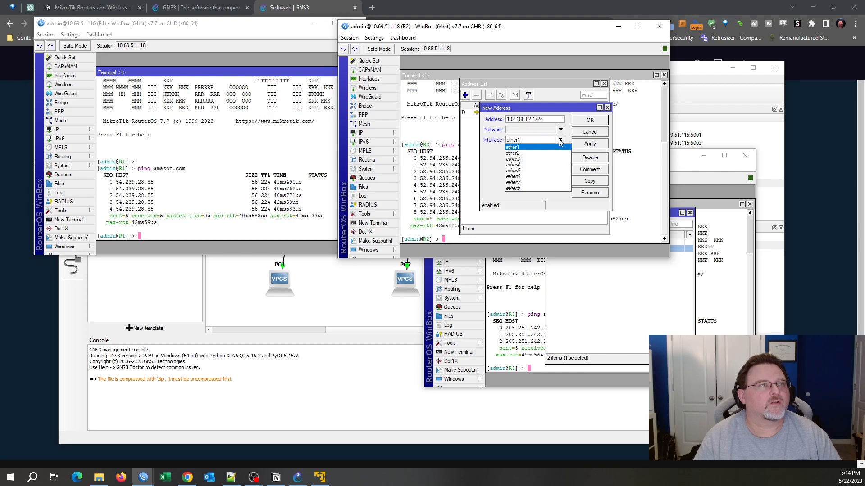
pyautogui.click(561, 151)
pyautogui.click(590, 144)
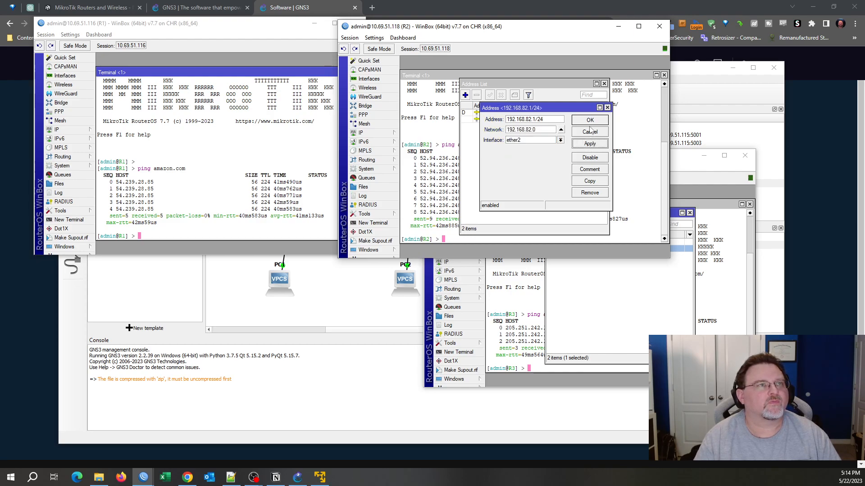
pyautogui.click(590, 122)
# Add 192.168.81.1/24 on ether2 to R1 and compare it with R2's address list.
pyautogui.click(289, 144)
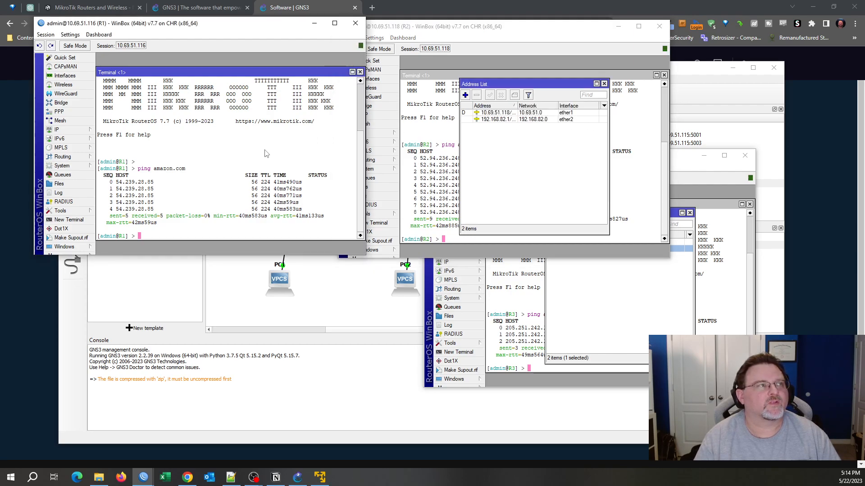
pyautogui.click(78, 131)
pyautogui.click(112, 139)
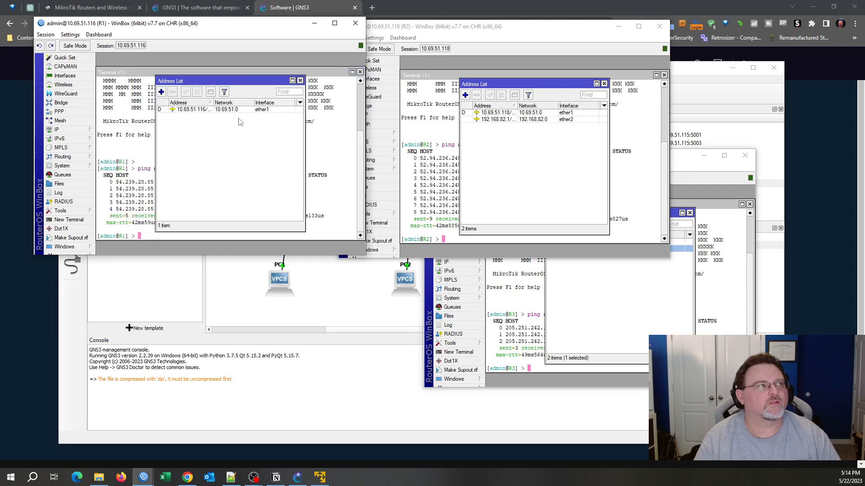
pyautogui.click(161, 93)
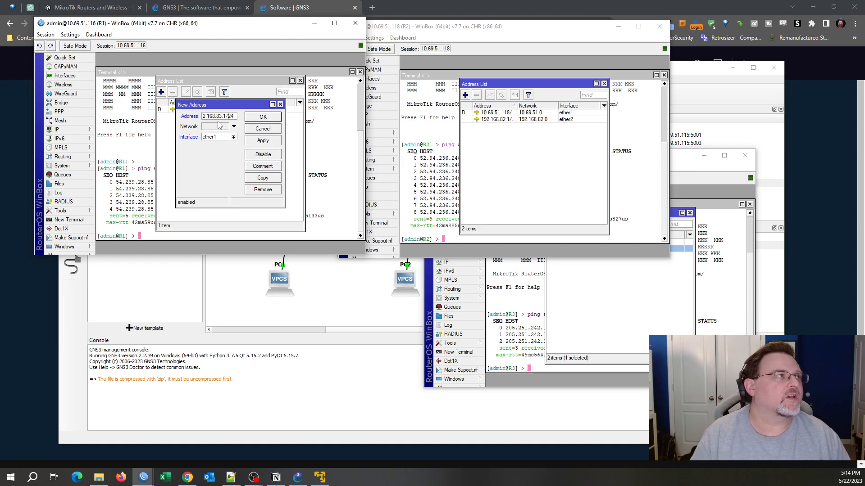
pyautogui.press('BackSpace')
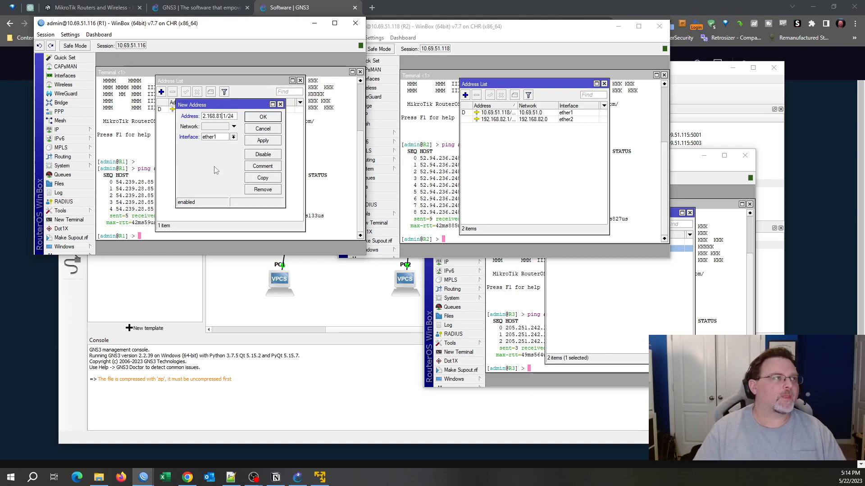
pyautogui.click(233, 137)
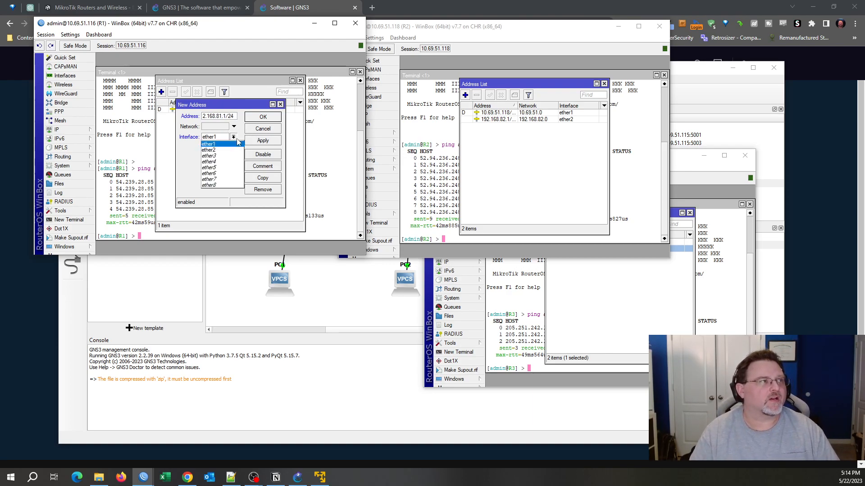
pyautogui.click(228, 149)
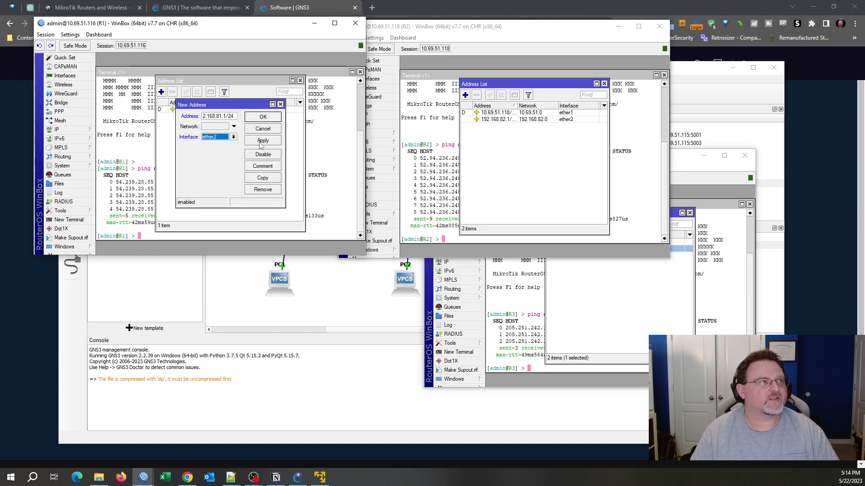
pyautogui.click(260, 142)
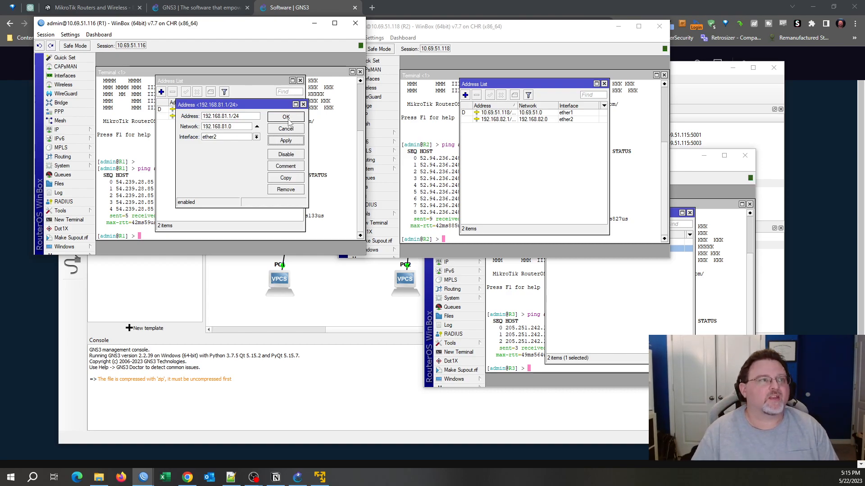
pyautogui.click(286, 118)
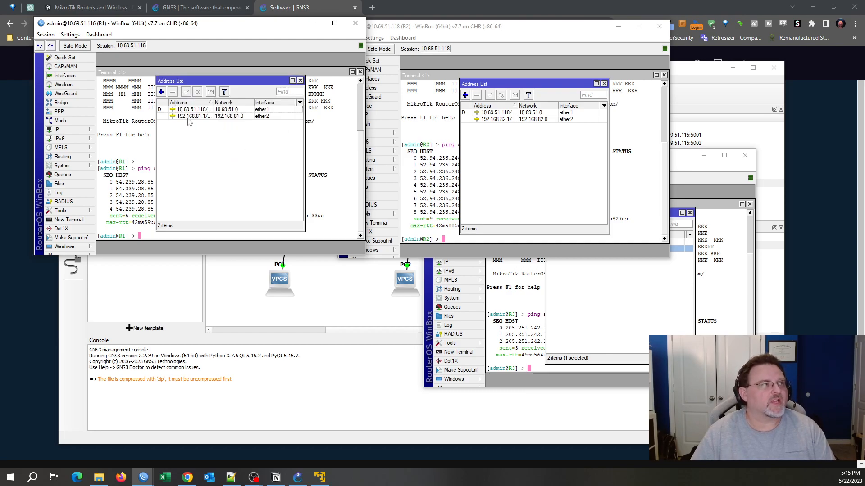
pyautogui.click(189, 118)
pyautogui.click(528, 119)
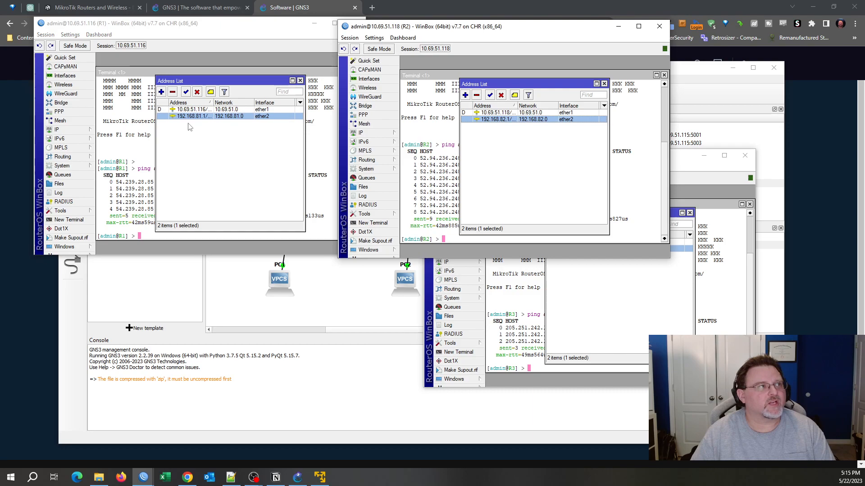
pyautogui.click(622, 294)
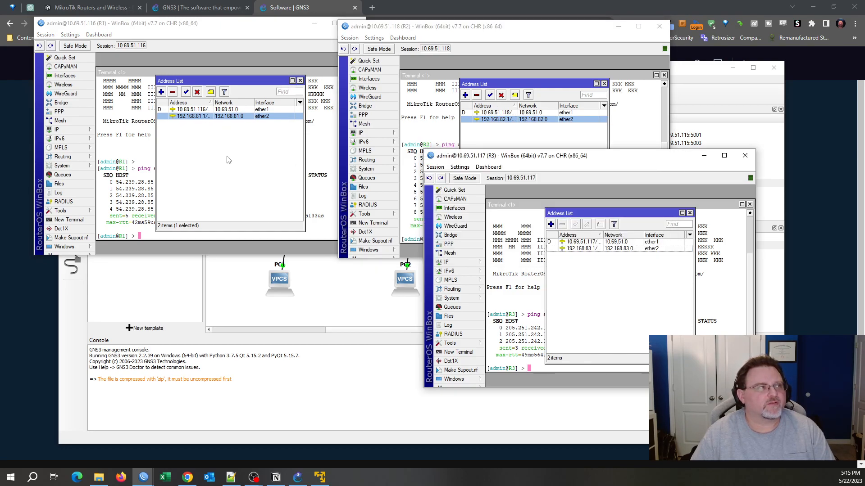
# Create DHCP server dhcp1 on R1's ether2 with DNS 10.69.51.1 and a 00:10:00 lease.
pyautogui.click(56, 130)
pyautogui.click(130, 176)
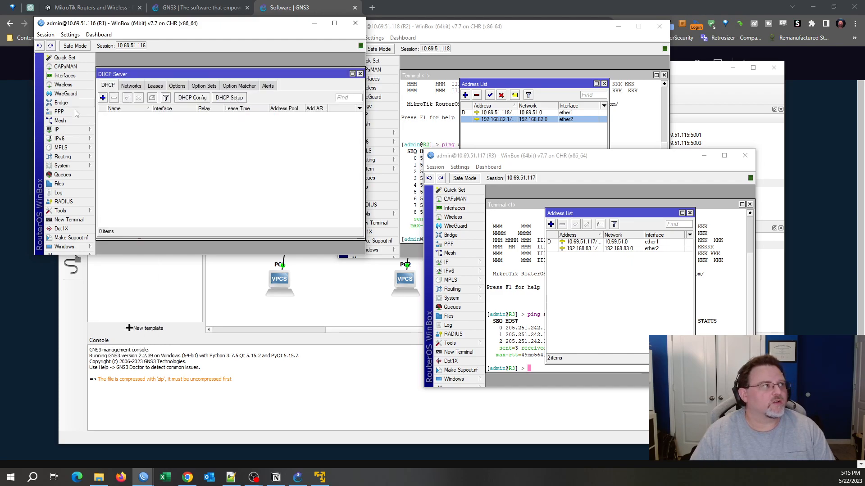
pyautogui.click(237, 98)
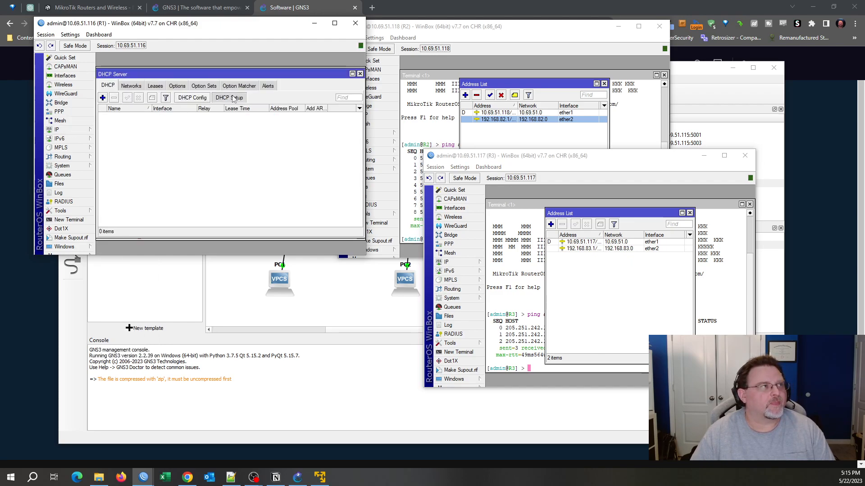
pyautogui.click(252, 153)
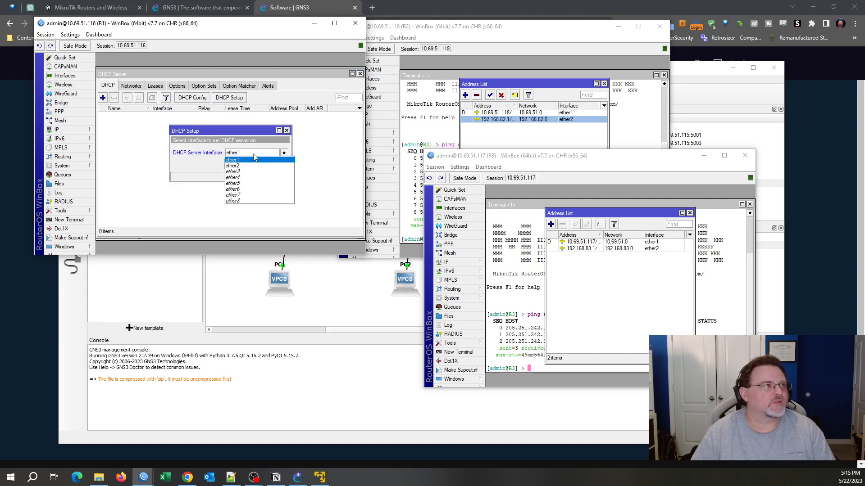
pyautogui.click(250, 166)
pyautogui.click(253, 164)
pyautogui.click(254, 165)
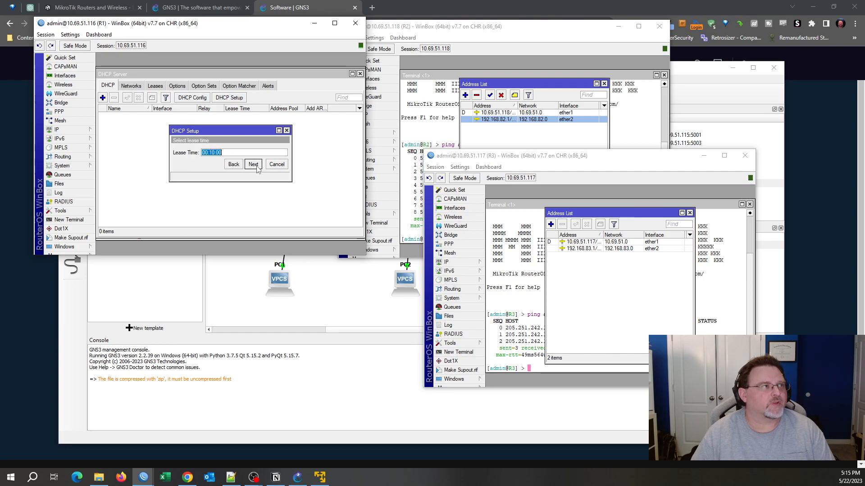
pyautogui.click(253, 165)
pyautogui.click(231, 151)
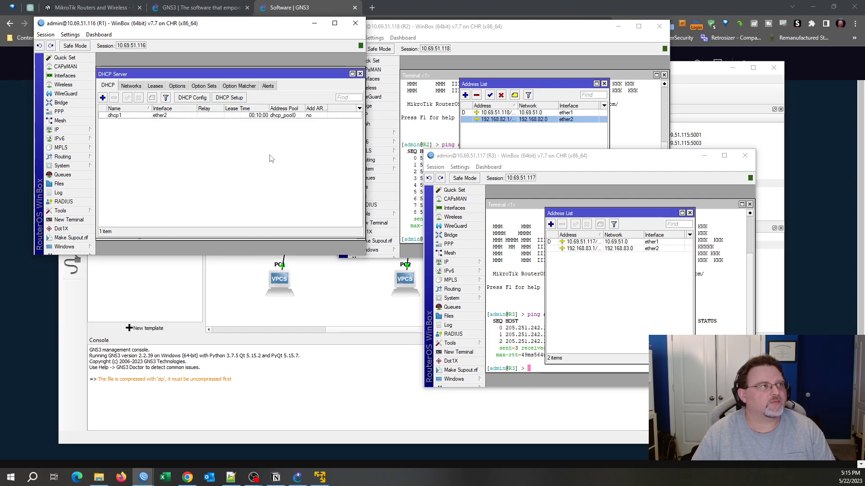
pyautogui.click(136, 116)
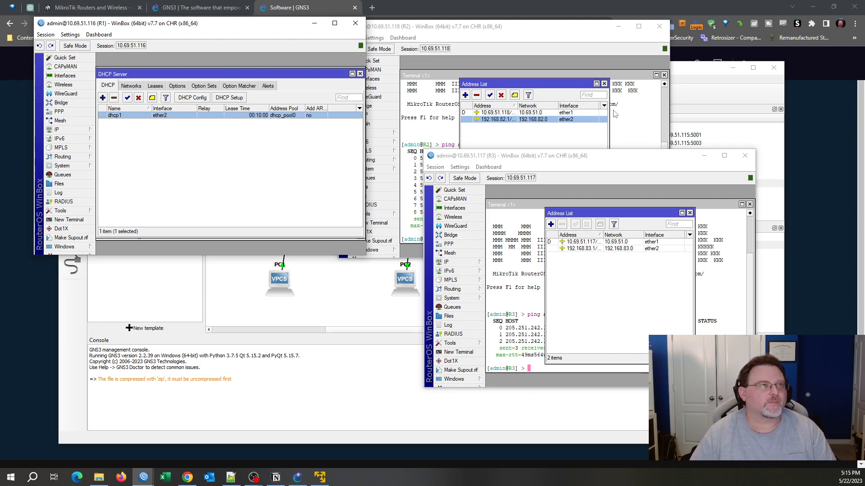
# Run the DHCP setup on R2's ether2, accepting the default settings.
pyautogui.click(542, 135)
pyautogui.click(385, 135)
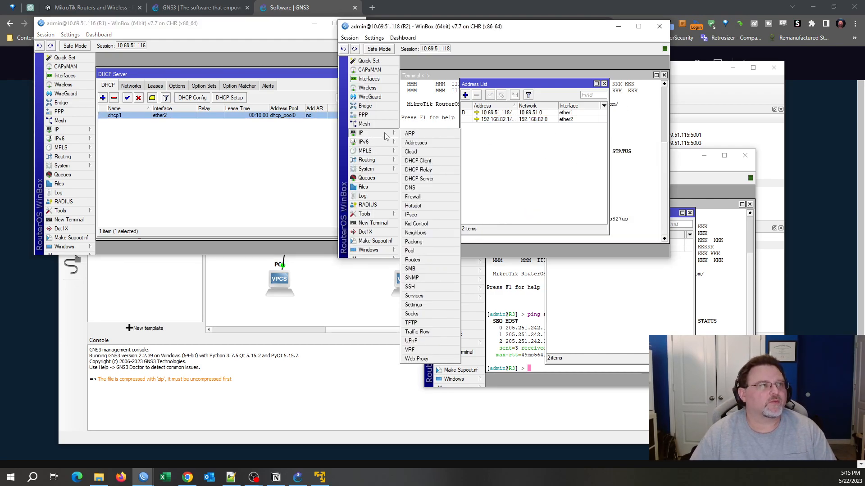
pyautogui.click(419, 179)
pyautogui.click(530, 102)
pyautogui.click(552, 156)
pyautogui.click(553, 168)
pyautogui.click(558, 169)
pyautogui.click(558, 169)
pyautogui.click(559, 169)
pyautogui.click(559, 169)
pyautogui.click(559, 168)
pyautogui.click(559, 169)
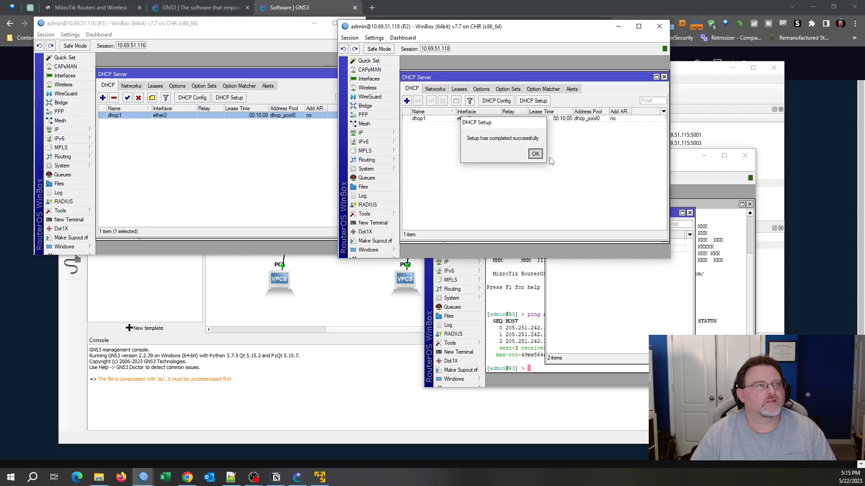
pyautogui.click(535, 154)
# Run the DHCP setup on R3's ether2 for the 192.168.83.0/24 network.
pyautogui.click(464, 270)
pyautogui.click(446, 262)
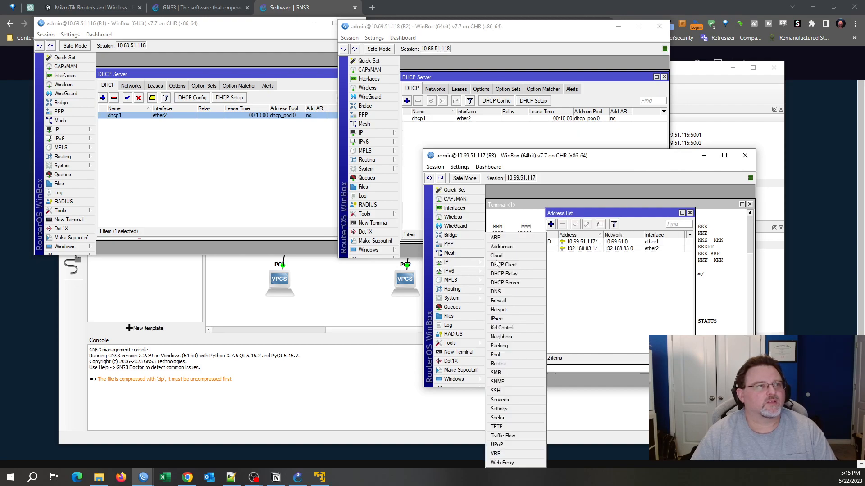
pyautogui.click(505, 283)
pyautogui.click(618, 230)
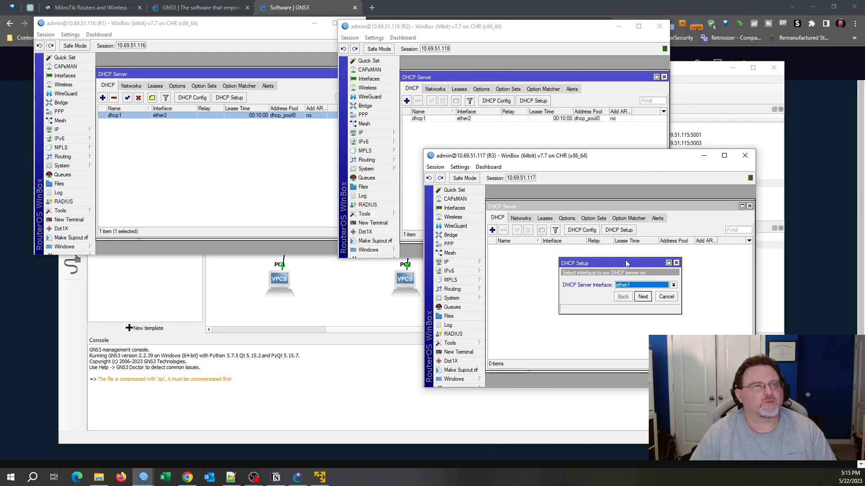
pyautogui.click(641, 286)
pyautogui.click(640, 297)
pyautogui.click(643, 297)
pyautogui.click(642, 297)
pyautogui.click(642, 297)
pyautogui.click(642, 297)
pyautogui.click(642, 297)
pyautogui.click(643, 297)
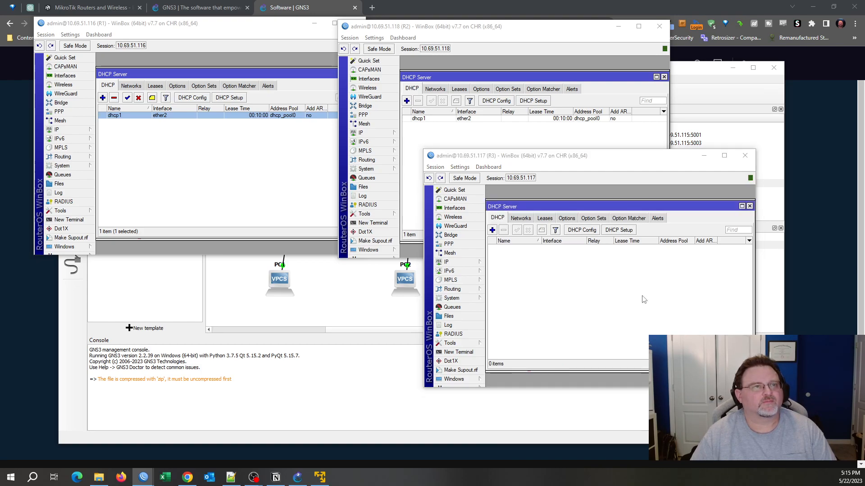
pyautogui.click(621, 283)
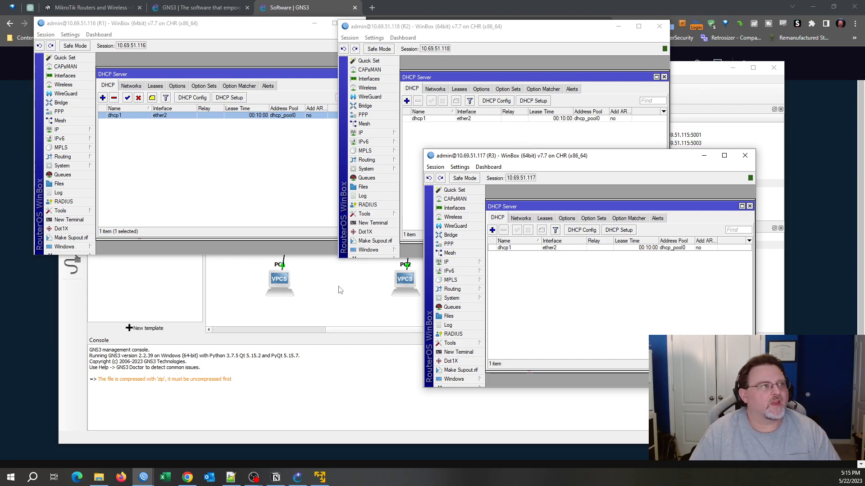
# Open PC1's console and run dhcp to lease 192.168.81.254/24 with gateway 192.168.81.1.
pyautogui.click(278, 276)
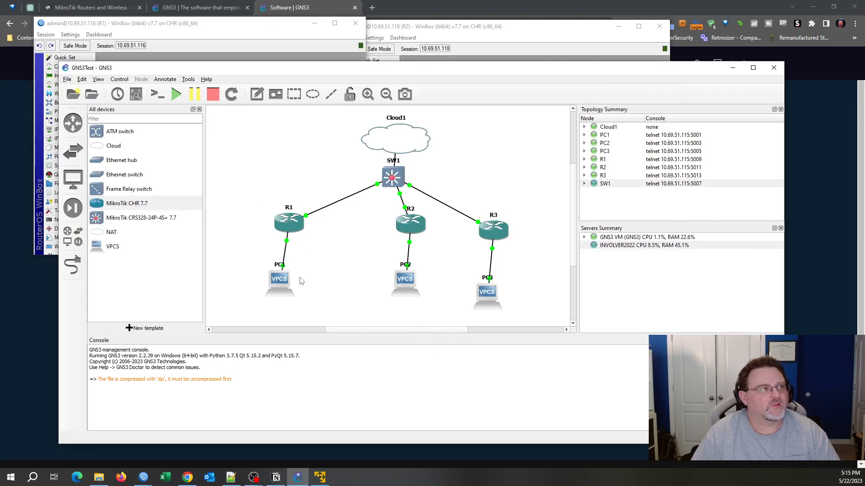
pyautogui.rightClick(277, 279)
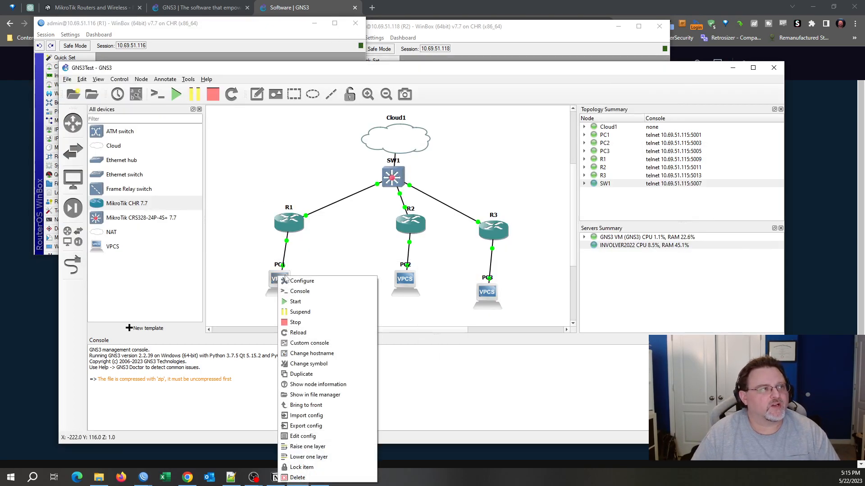
pyautogui.click(306, 293)
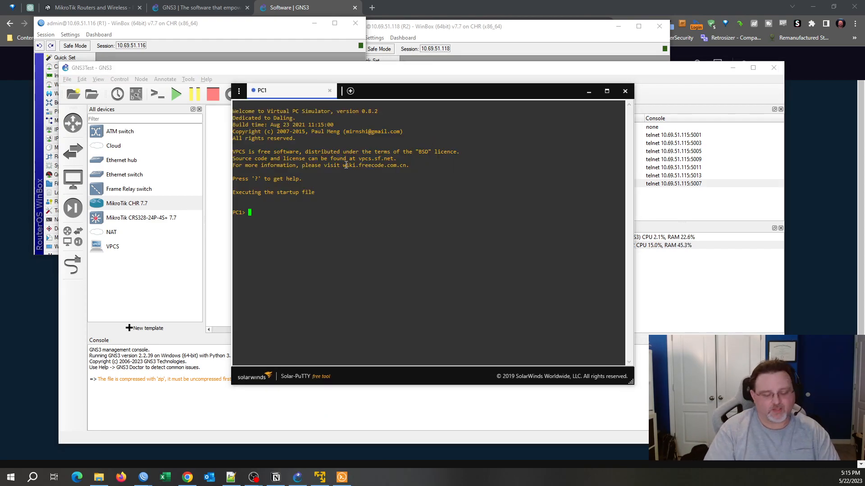
pyautogui.write('ip')
pyautogui.press('Return')
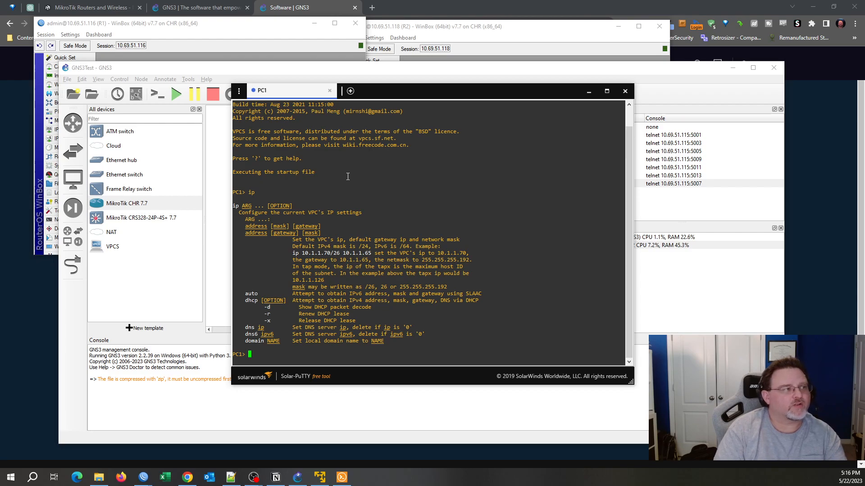
pyautogui.write('dhcp')
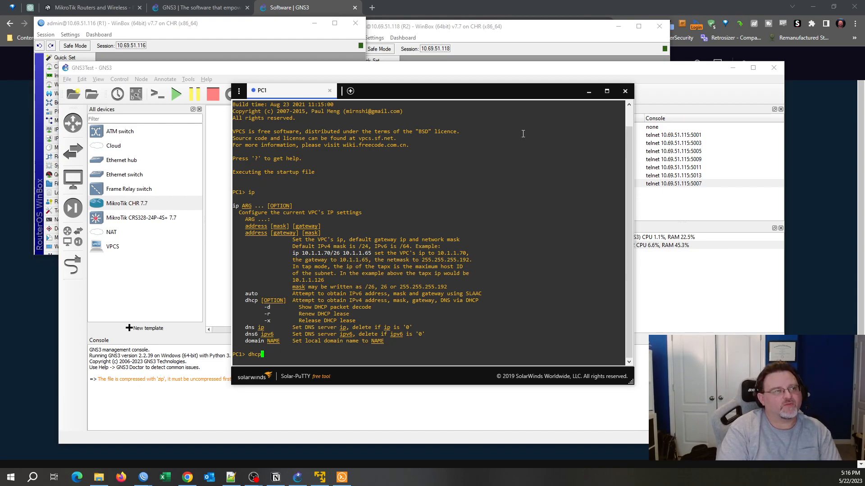
pyautogui.press('Return')
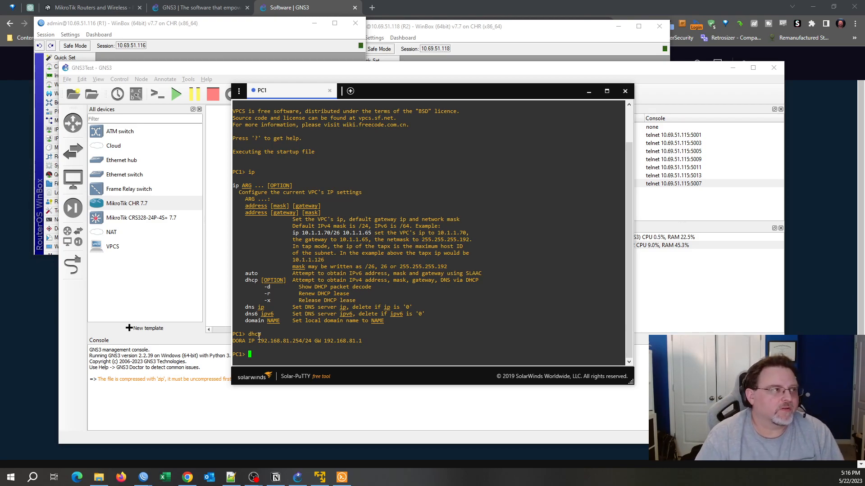
# Highlight PC1's leased address 192.168.81.254 and move its console aside from the topology.
pyautogui.moveTo(256, 341); pyautogui.dragTo(299, 341)
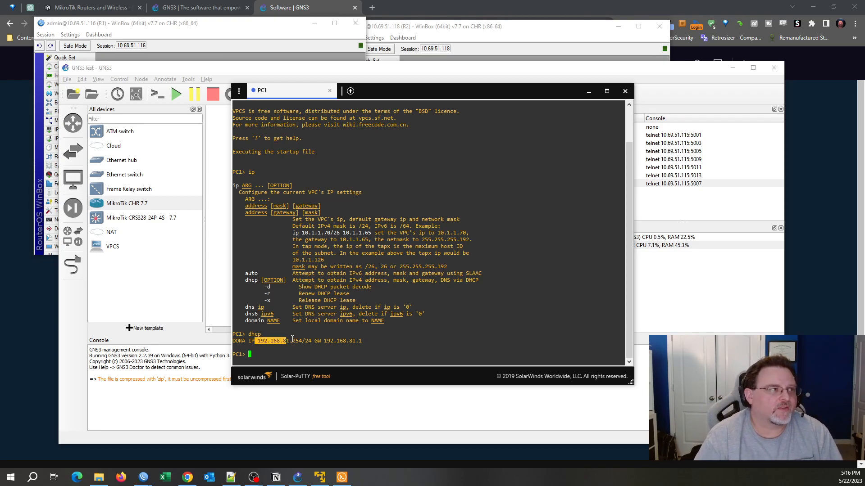
pyautogui.click(329, 297)
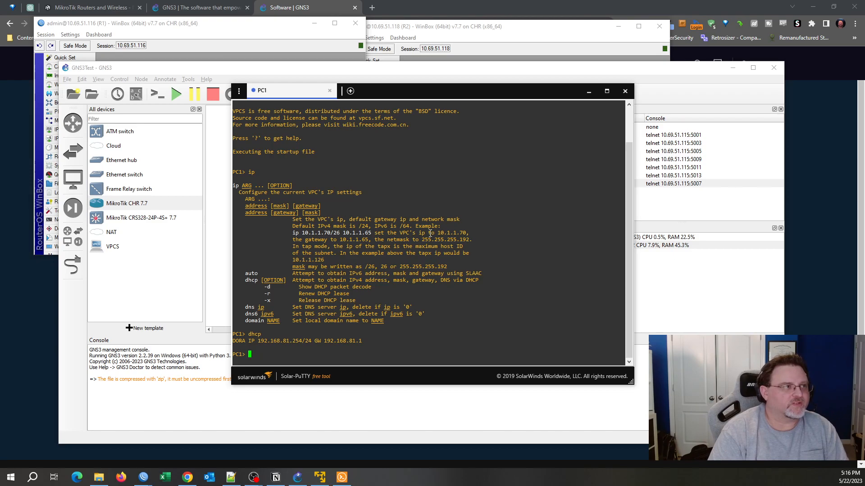
pyautogui.write('ping')
pyautogui.press('BackSpace')
pyautogui.press('BackSpace')
pyautogui.press('BackSpace')
pyautogui.press('BackSpace')
pyautogui.press('BackSpace')
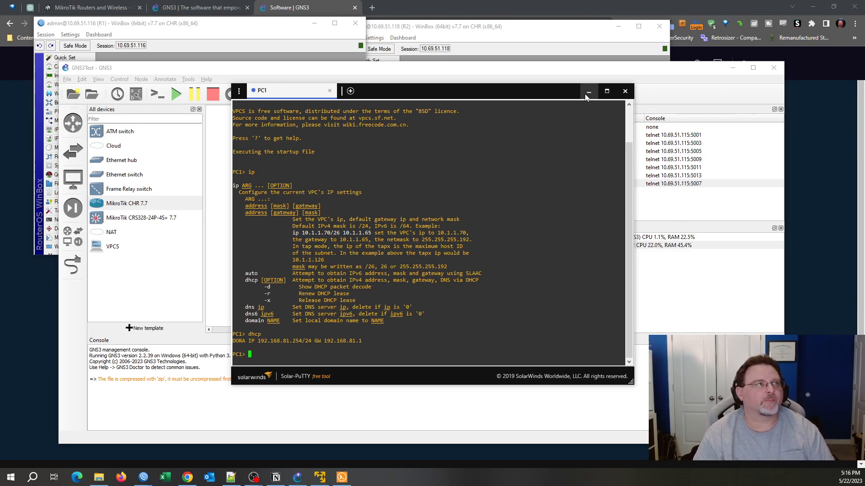
pyautogui.moveTo(584, 93); pyautogui.dragTo(723, 102)
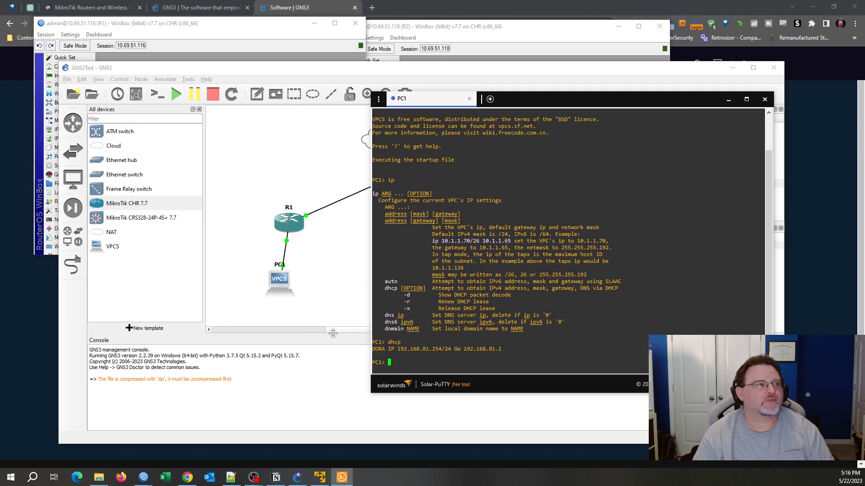
pyautogui.click(331, 337)
# Open console sessions for PC2 and PC3 from the topology.
pyautogui.rightClick(396, 280)
pyautogui.click(414, 293)
pyautogui.rightClick(478, 282)
pyautogui.click(500, 111)
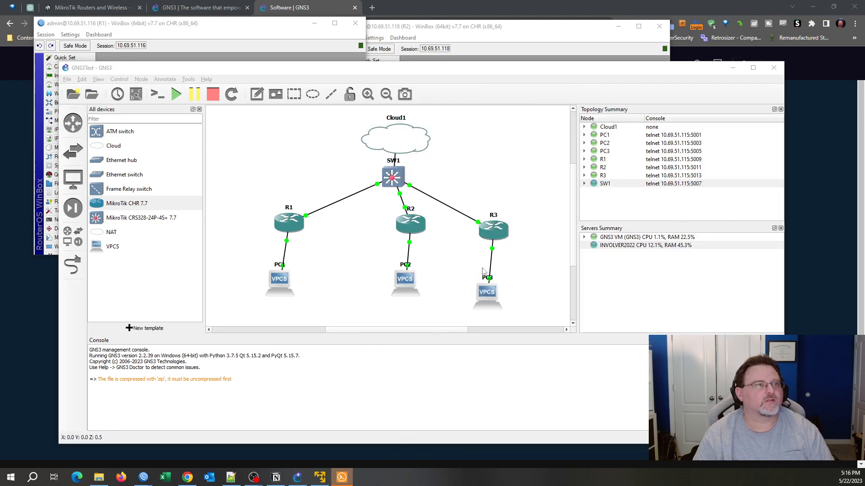
pyautogui.rightClick(483, 269)
pyautogui.click(521, 103)
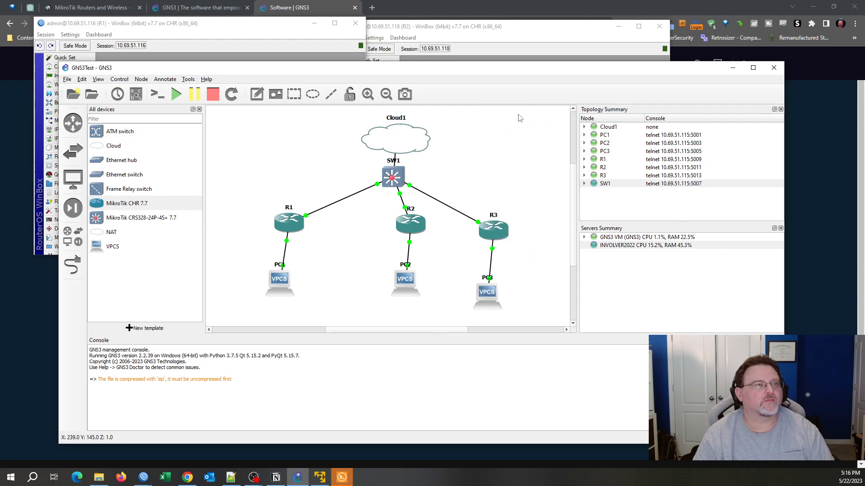
# Run dhcp in the PC2 and PC3 consoles to request their addresses.
pyautogui.click(341, 477)
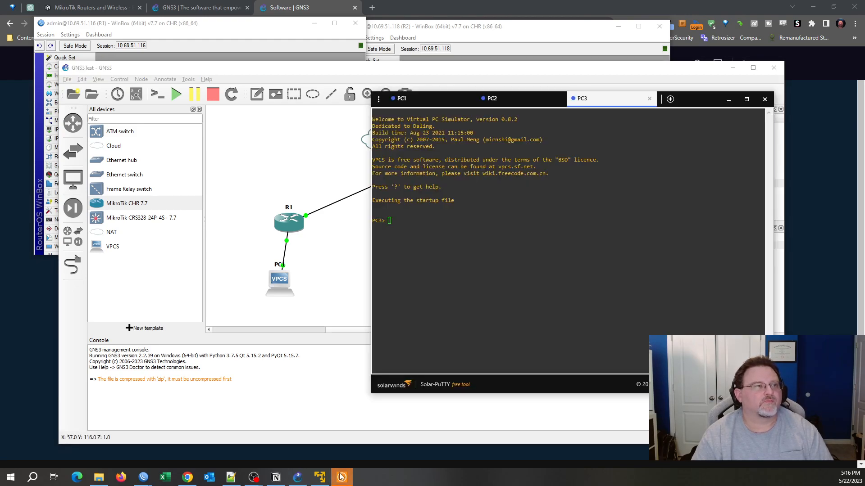
pyautogui.click(495, 98)
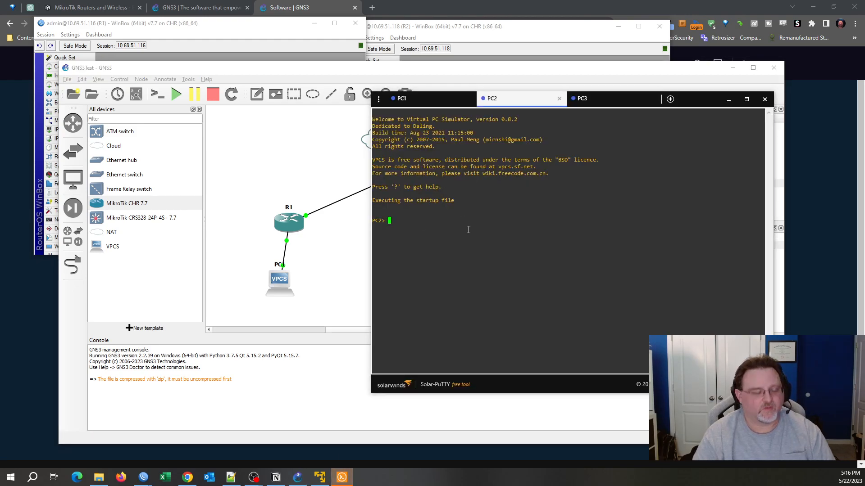
pyautogui.write('dhcp')
pyautogui.press('Return')
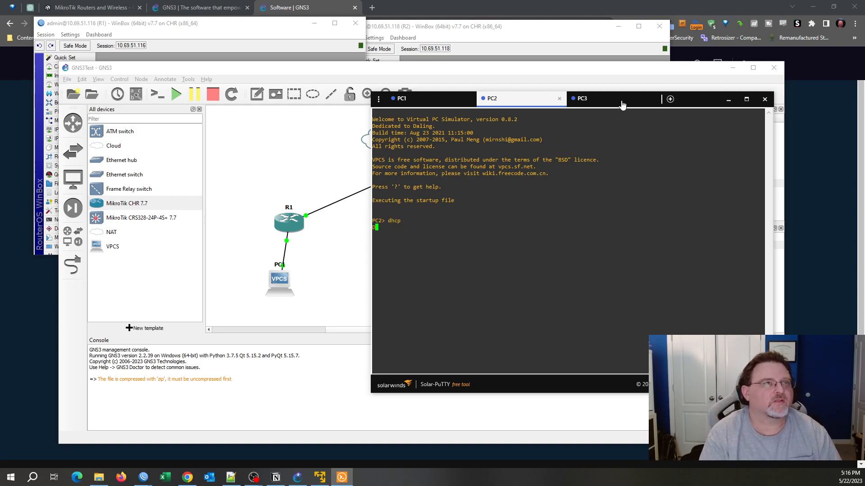
pyautogui.click(625, 103)
pyautogui.write('dhcp')
pyautogui.press('Return')
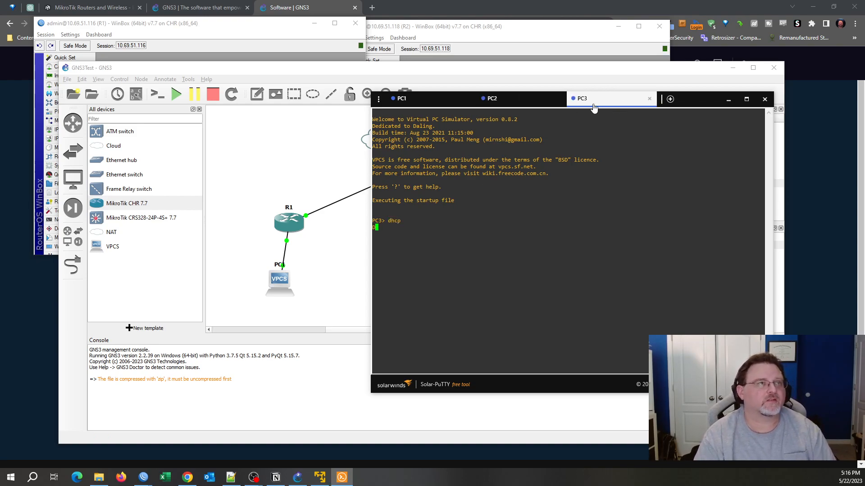
# Check PC2's lease 192.168.82.254/24 and highlight PC3's lease 192.168.83.254/24.
pyautogui.click(514, 101)
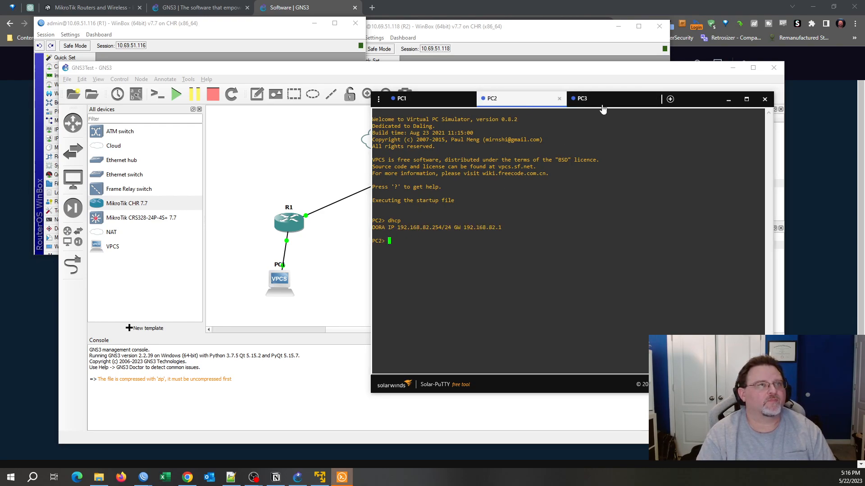
pyautogui.click(596, 100)
pyautogui.moveTo(399, 227); pyautogui.dragTo(452, 228)
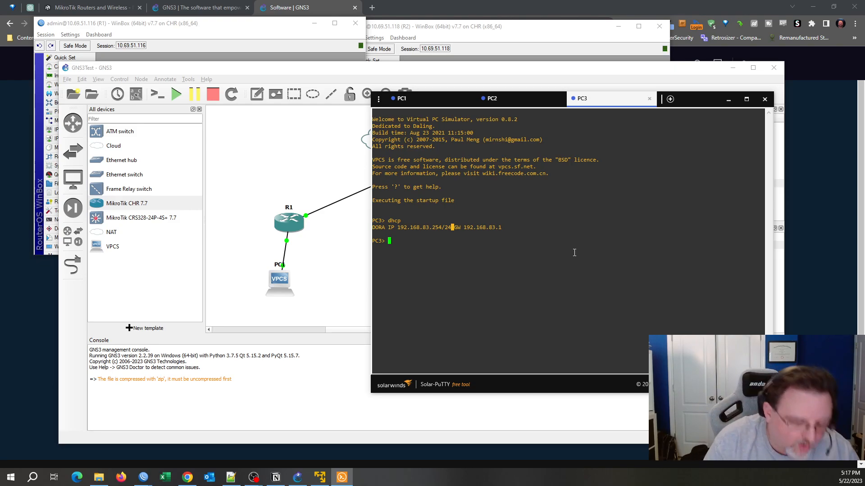
pyautogui.write('ping')
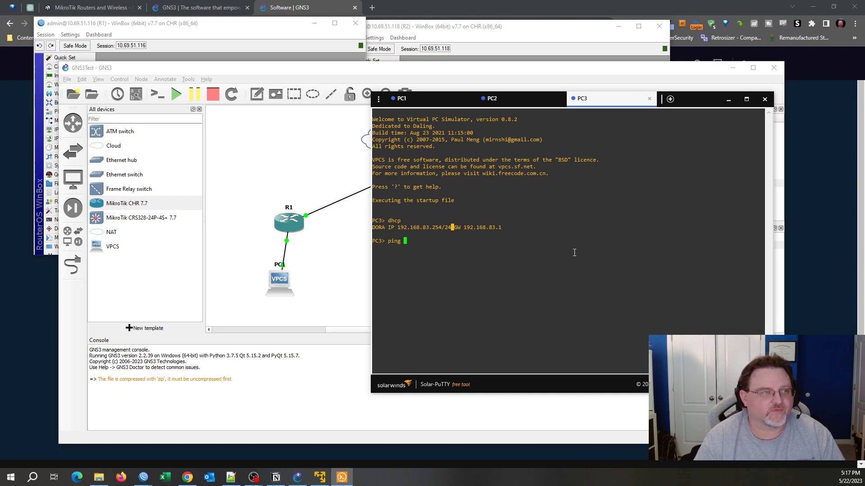
# Ping 8.8.8.8 from PC3 to confirm it times out, then bring up PC1's console and R1's WinBox.
pyautogui.write('19')
pyautogui.press('BackSpace')
pyautogui.press('BackSpace')
pyautogui.press('Return')
pyautogui.write('ping 8.8.8.8')
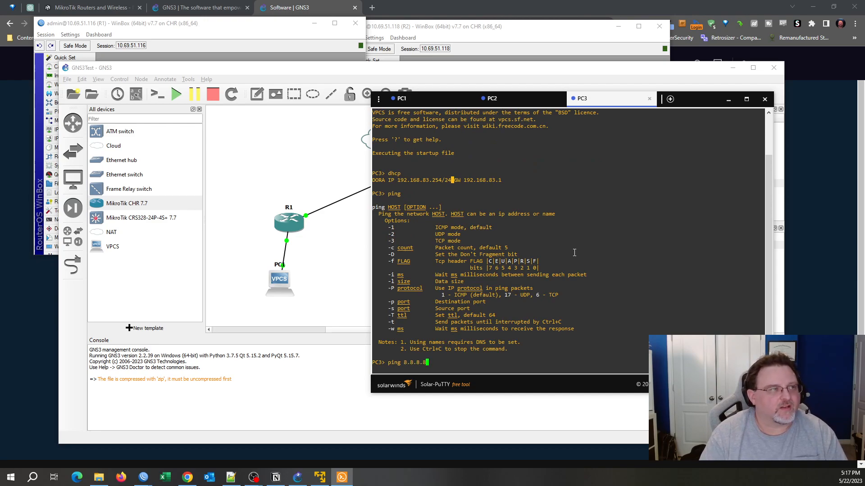
pyautogui.press('Return')
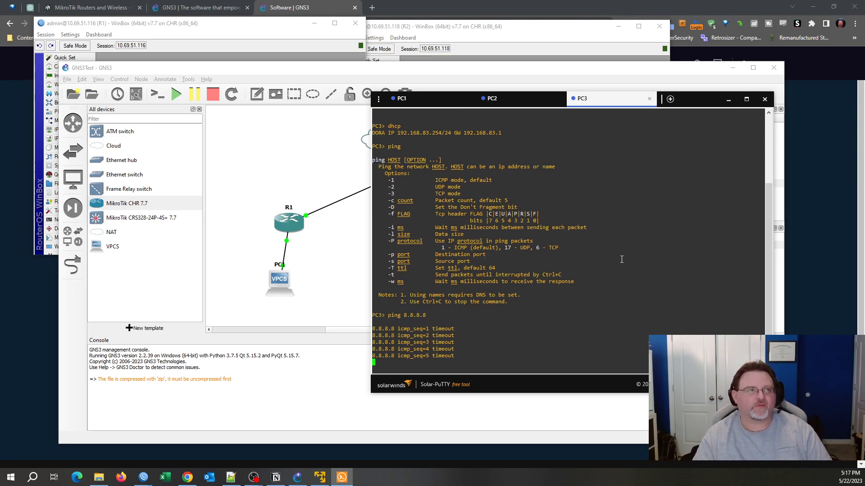
pyautogui.press('Return')
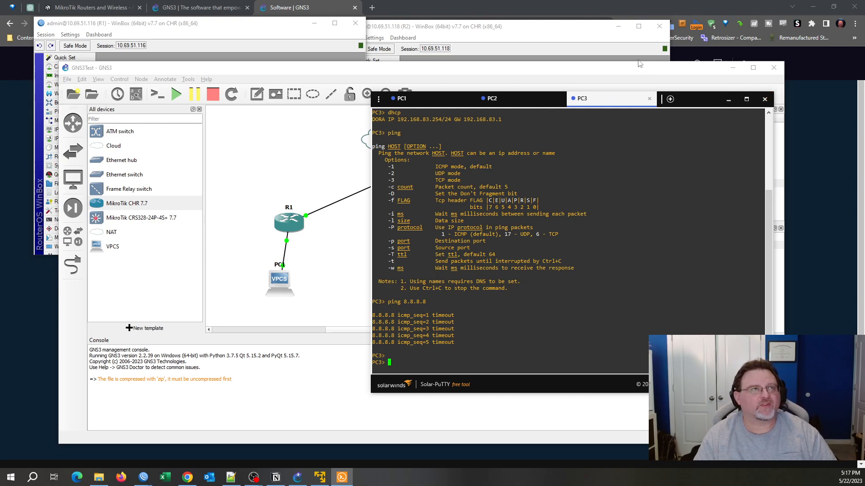
pyautogui.click(421, 101)
pyautogui.click(235, 30)
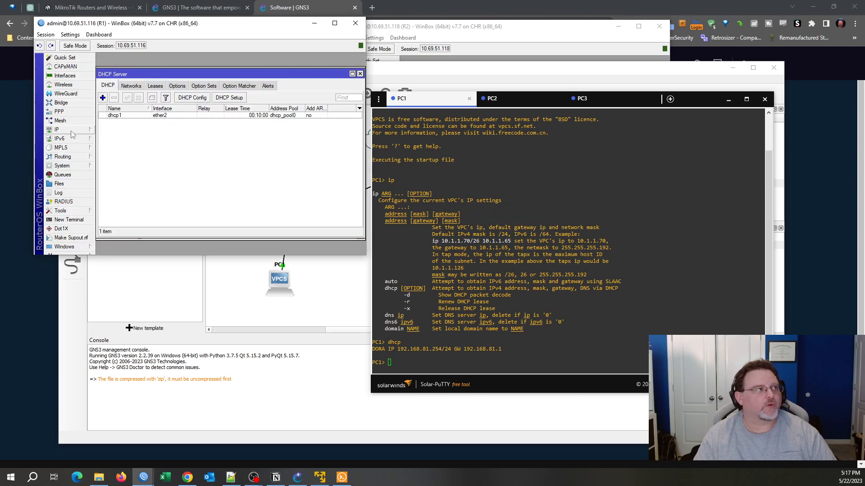
# In R1's IP > Firewall NAT list, create a new srcnat rule.
pyautogui.moveTo(167, 23); pyautogui.dragTo(227, 42)
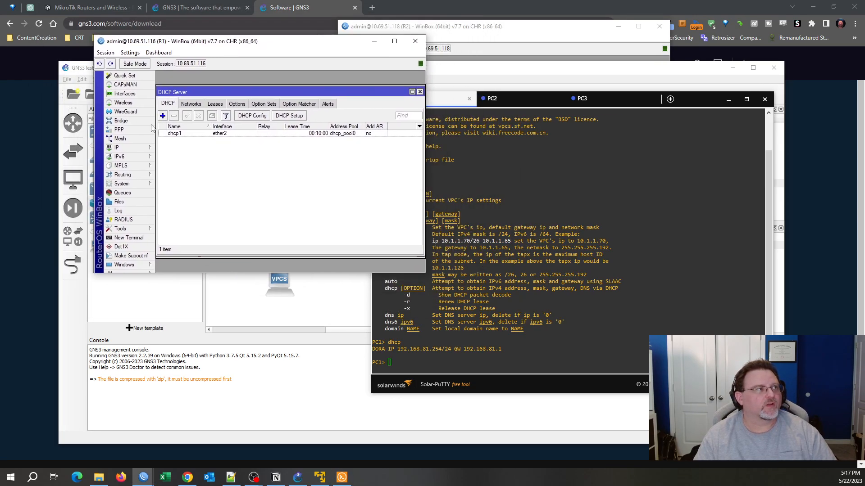
pyautogui.click(129, 148)
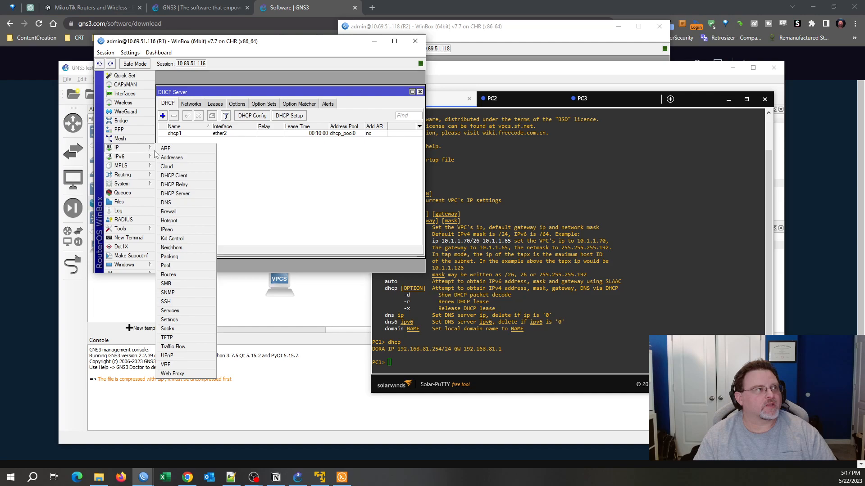
pyautogui.click(184, 211)
pyautogui.click(195, 114)
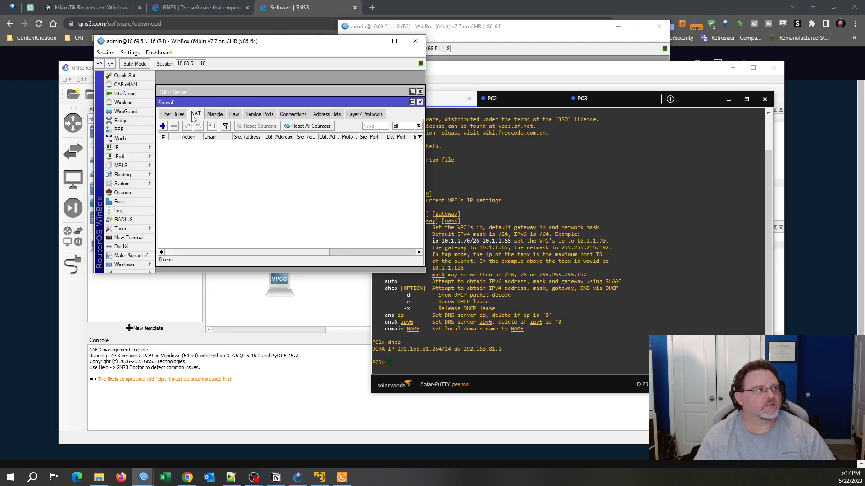
pyautogui.click(162, 126)
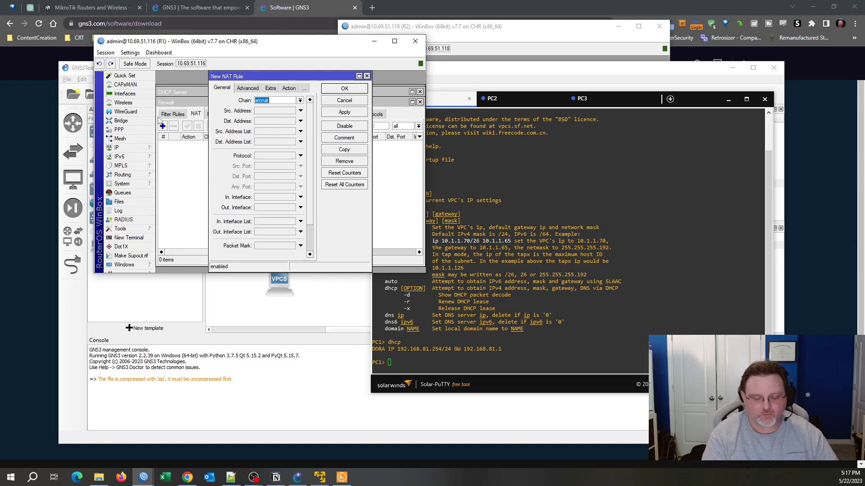
# Add R1 NAT rule 0: srcnat, Out. Interface ether1, action masquerade.
pyautogui.hotkey('ctrl', '+')
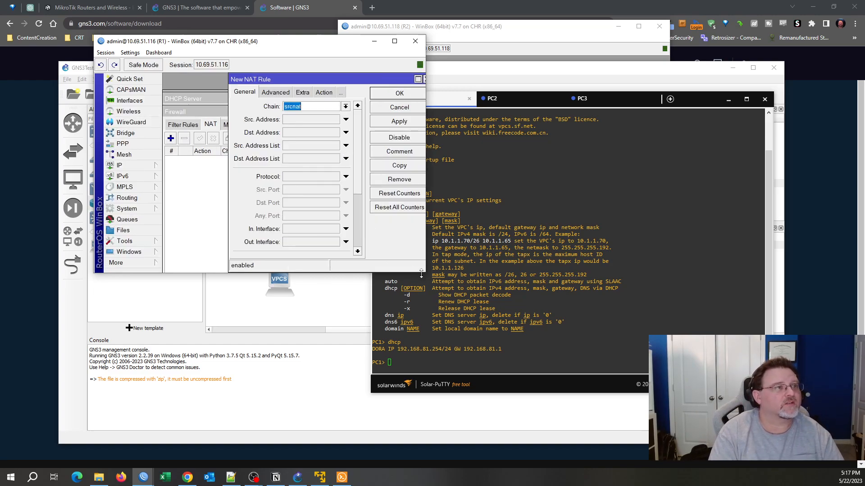
pyautogui.moveTo(424, 273); pyautogui.dragTo(431, 324)
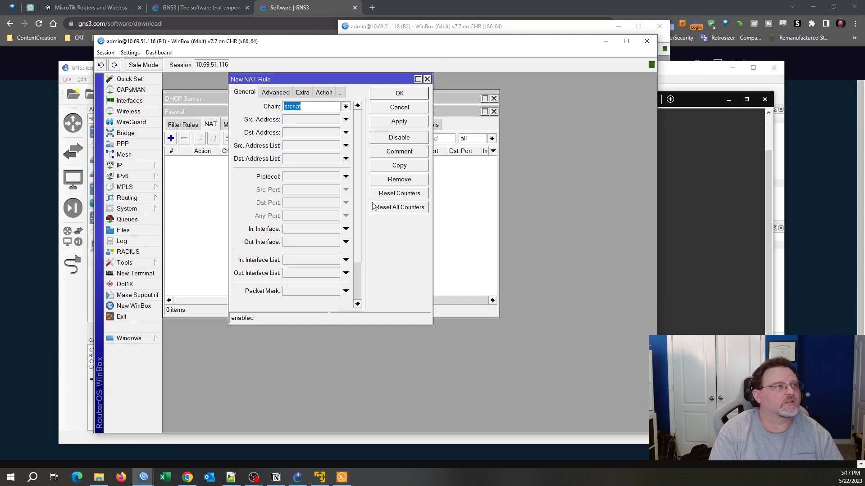
pyautogui.hotkey('ctrl', '+')
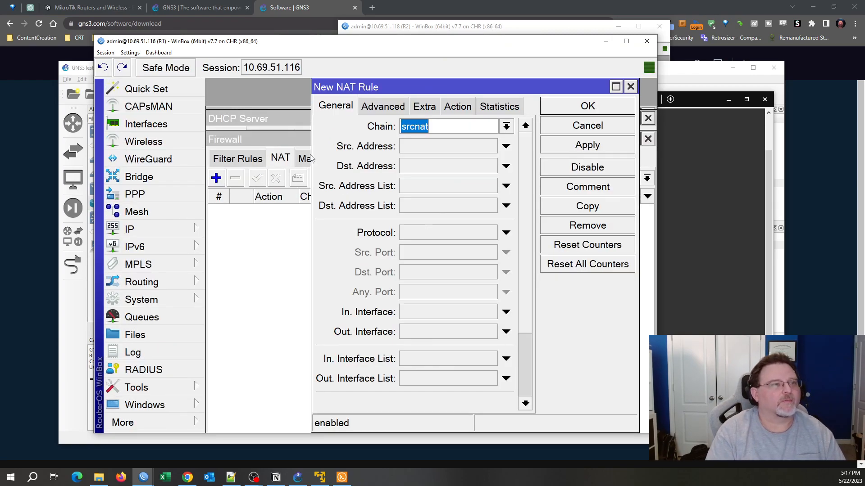
pyautogui.click(423, 334)
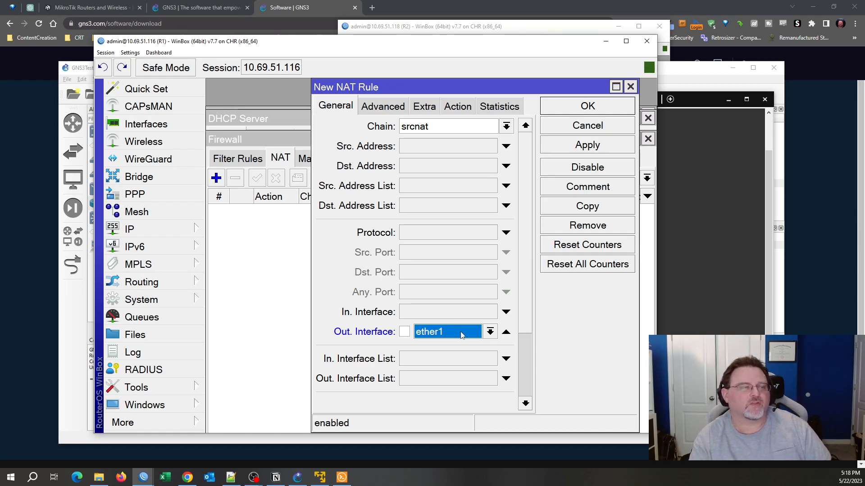
pyautogui.click(457, 107)
pyautogui.click(444, 130)
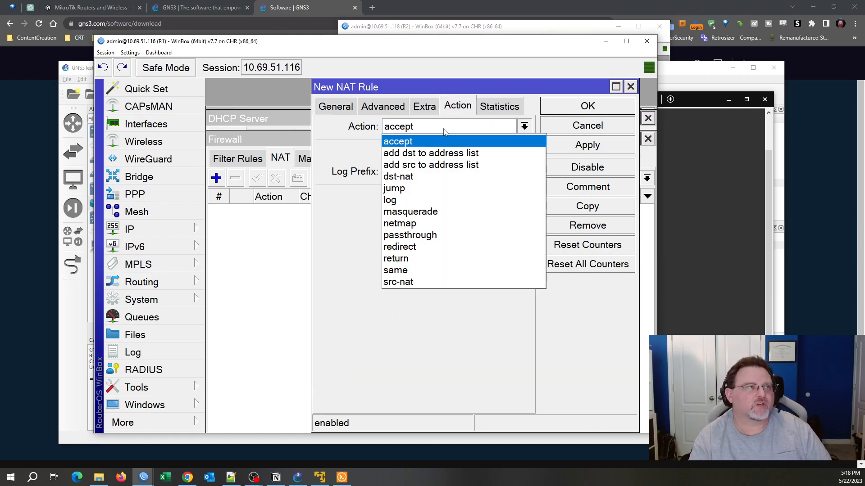
pyautogui.click(443, 211)
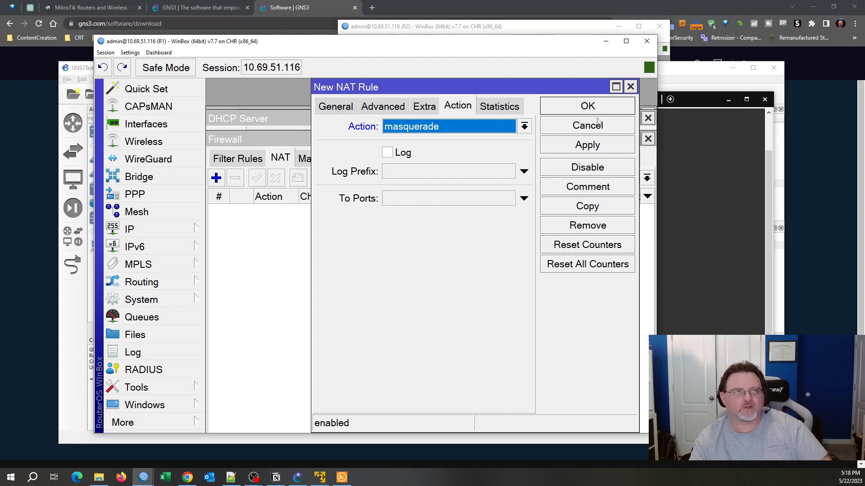
pyautogui.click(585, 106)
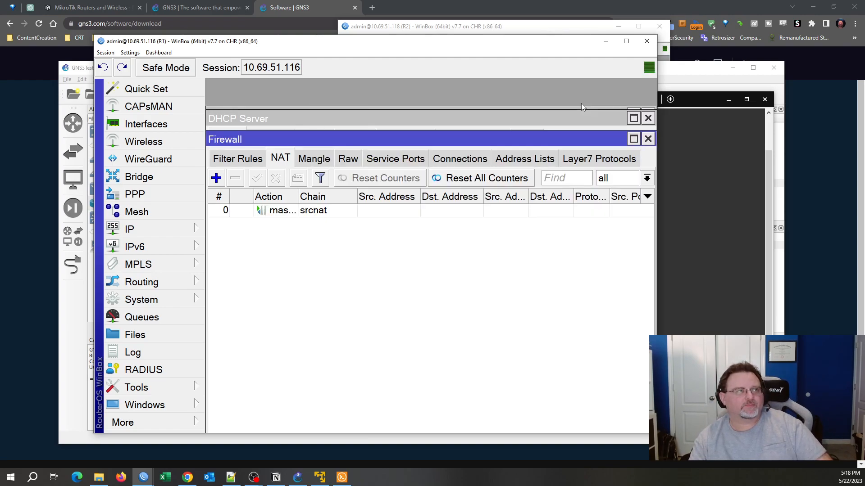
pyautogui.click(285, 213)
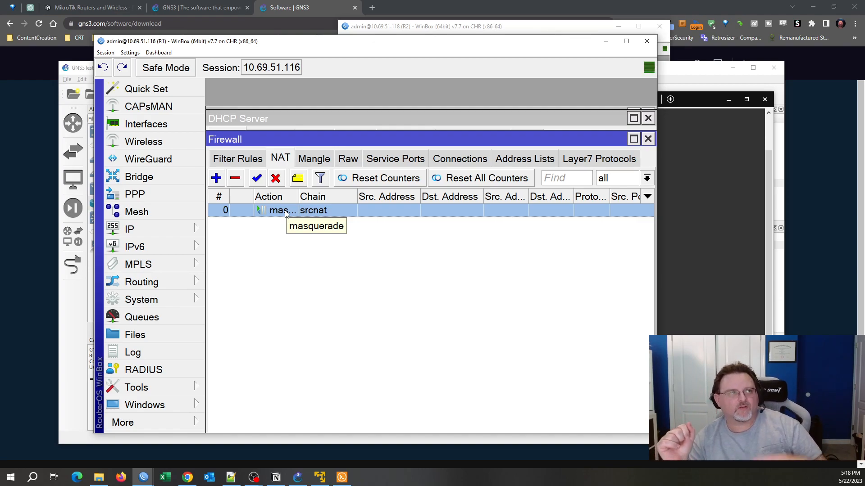
pyautogui.click(691, 161)
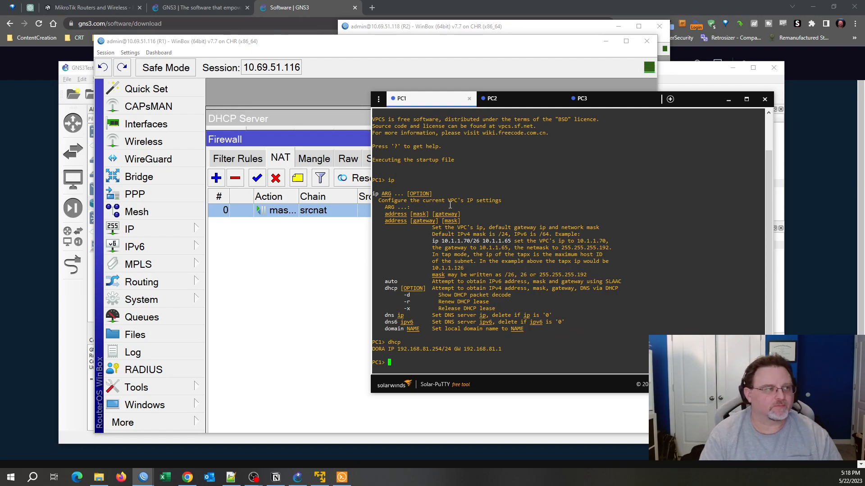
# From PC1, ping 8.8.8.8 and amazon.com (205.251.242.103), getting replies from both.
pyautogui.write('ping ')
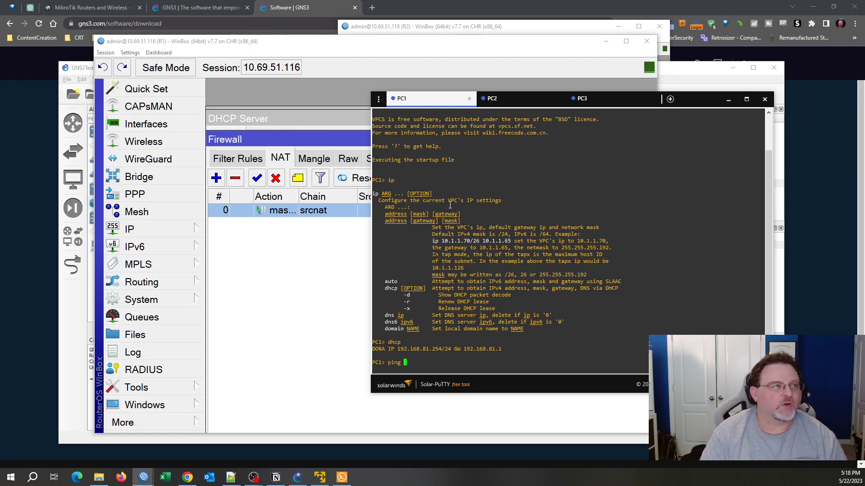
pyautogui.write('8.8.8.8')
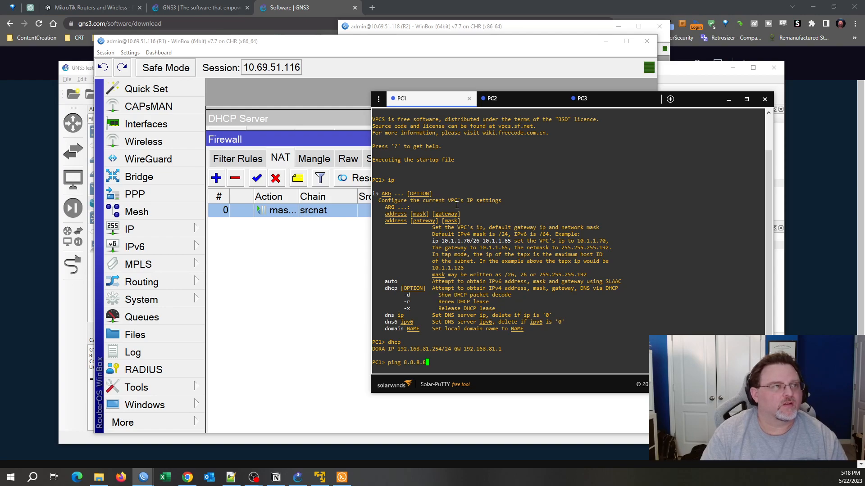
pyautogui.press('Return')
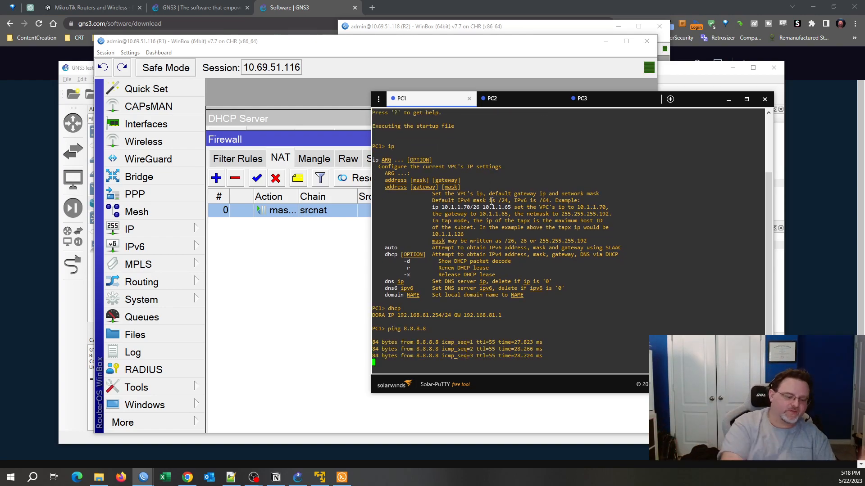
pyautogui.hotkey('ctrl', 'c')
pyautogui.write('ping ')
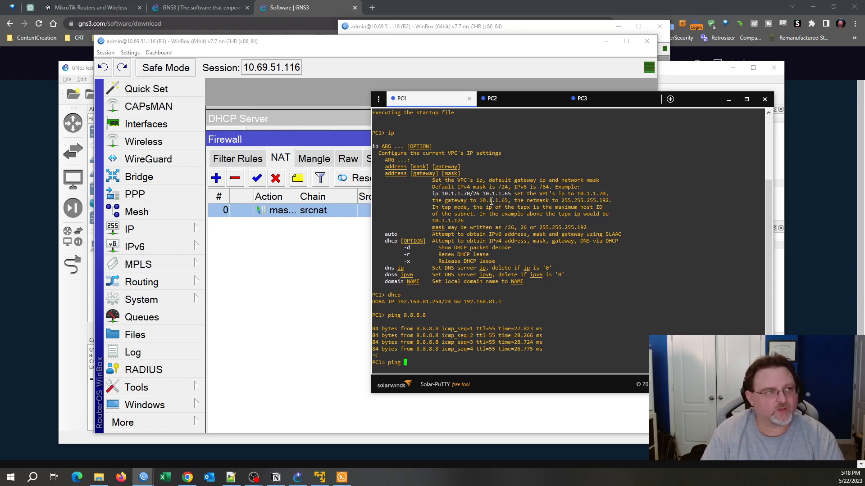
pyautogui.write('amazon.com')
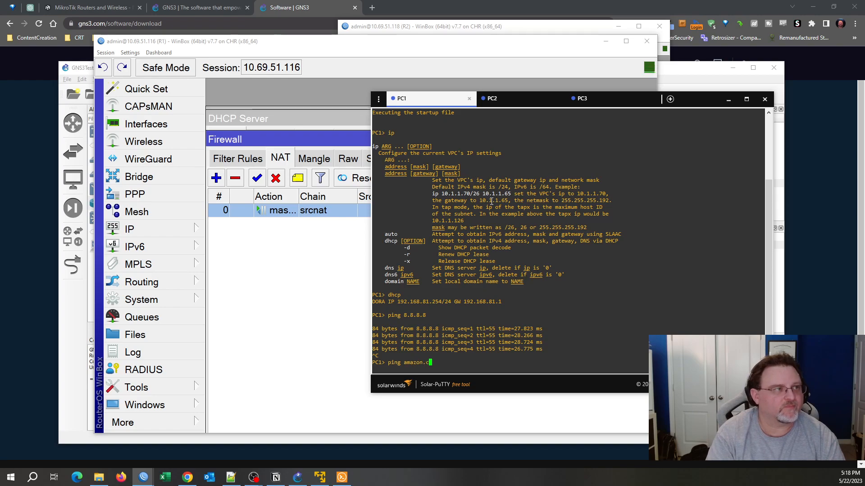
pyautogui.press('Return')
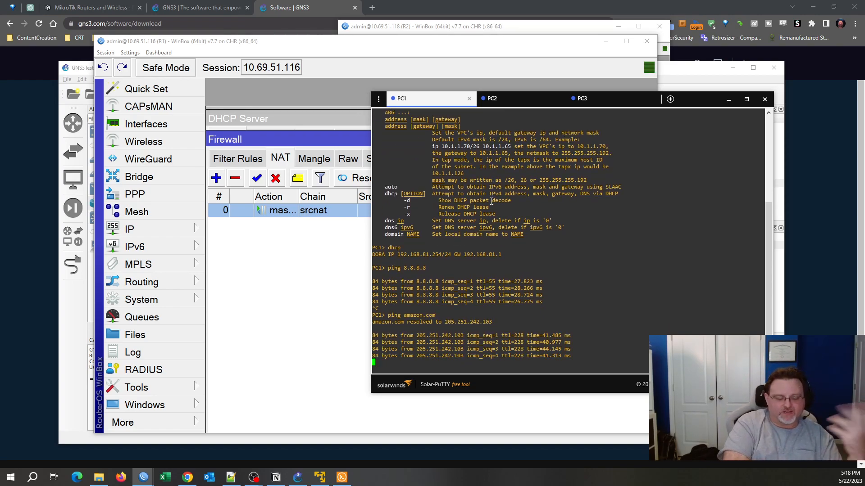
pyautogui.hotkey('ctrl', 'c')
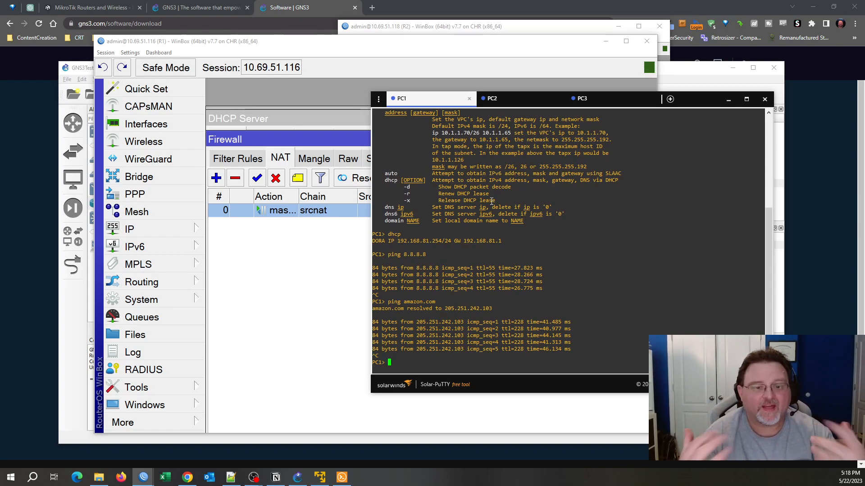